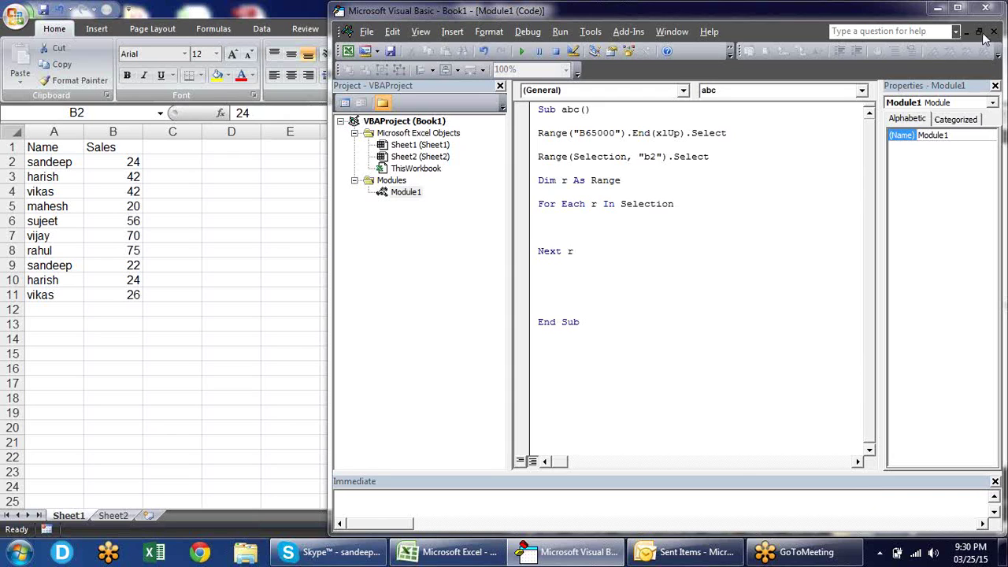
Run the abc macro with F5 so the Sales cells B2:B11 become selected
left_click(683, 259)
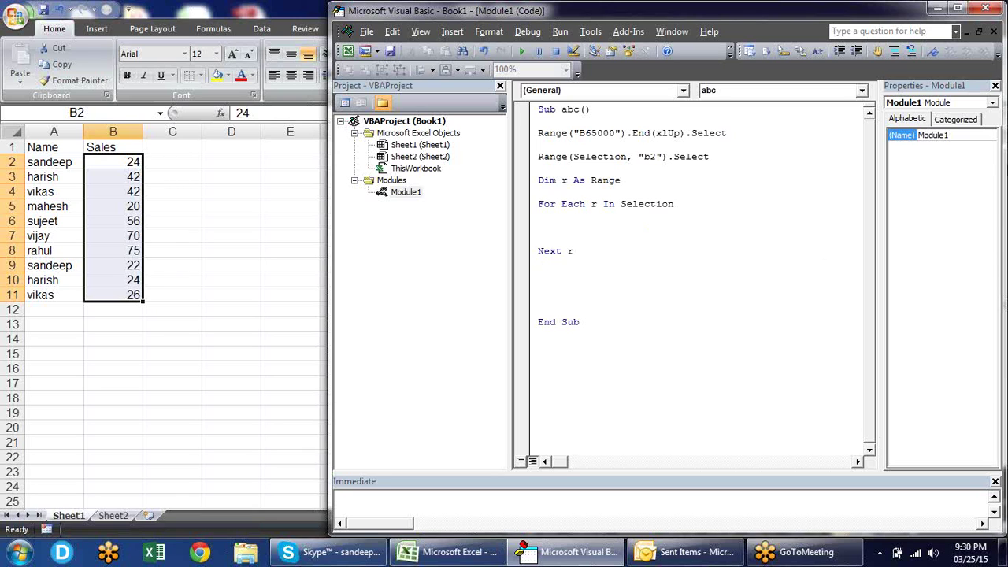
key("F5")
key("F5")
Highlight xlUp in the code, then pick an empty cell below the Sales data
left_click(668, 134)
left_click(100, 325)
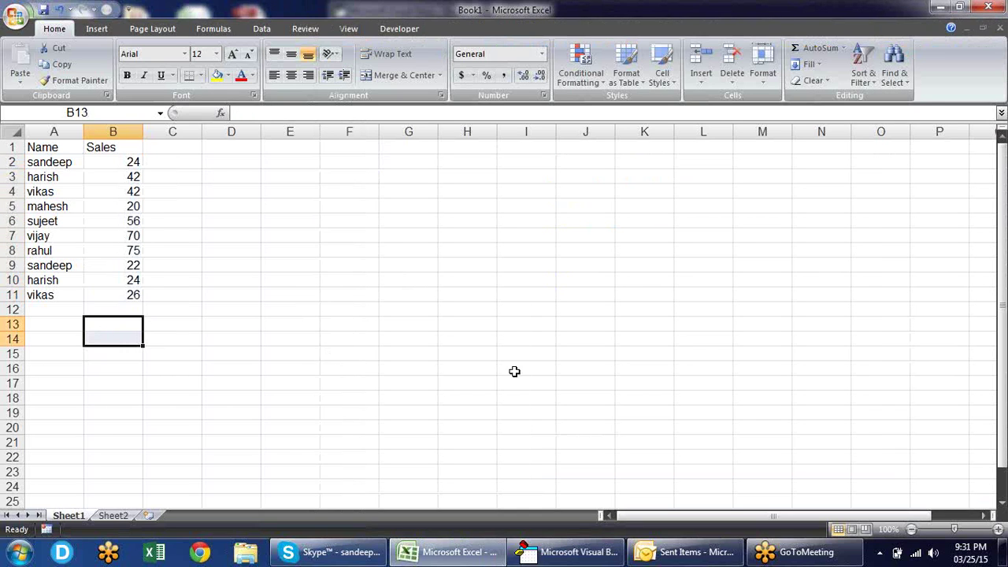
left_click(118, 366)
left_click(126, 341)
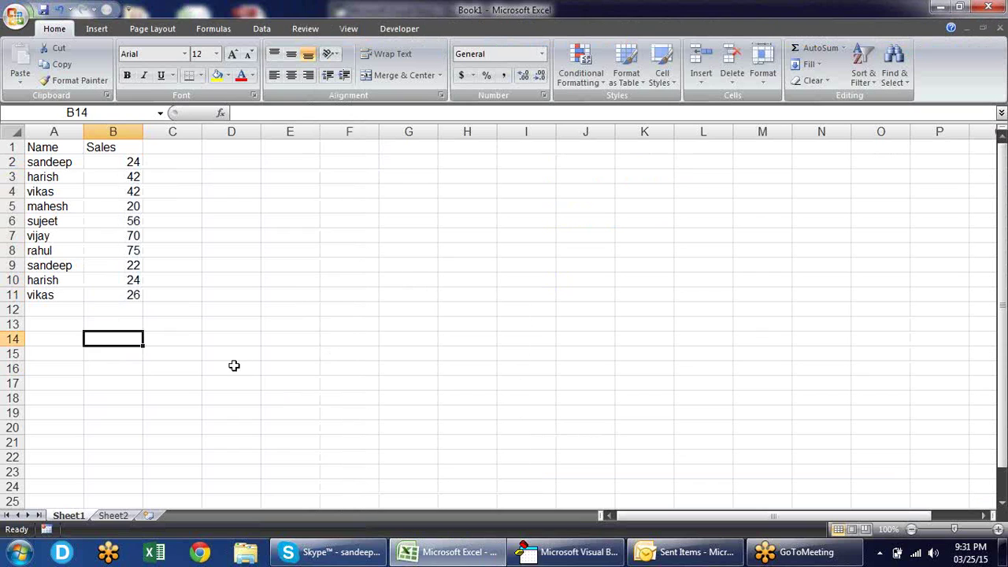
mouse_move(799, 552)
left_click(756, 556)
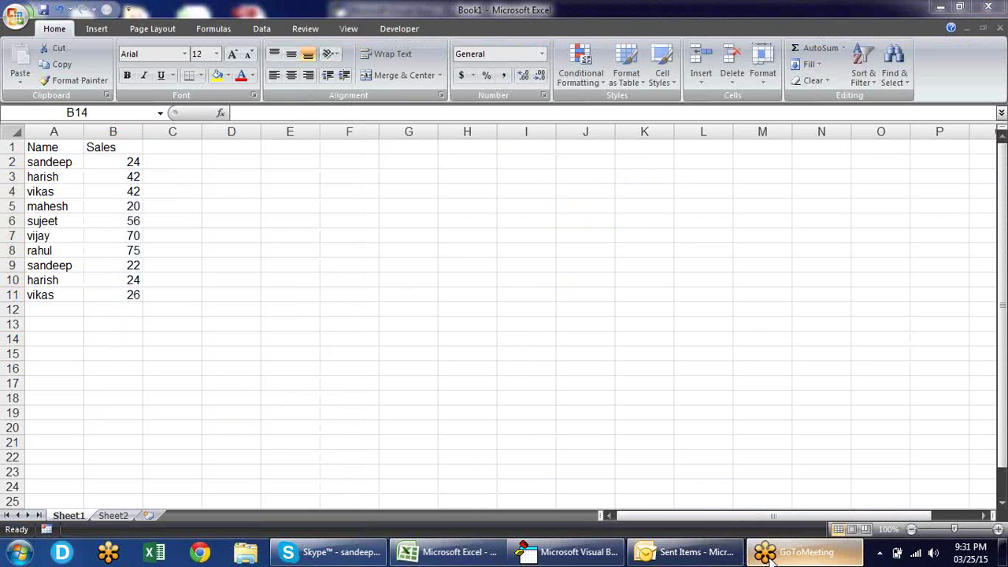
left_click(567, 553)
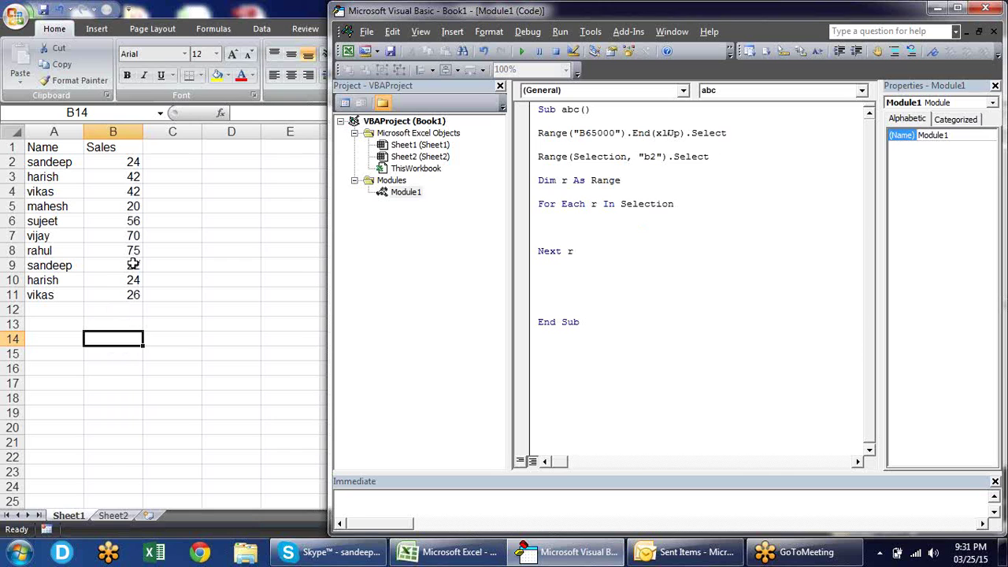
Use Ctrl+Up from below the data to reach B11, then Ctrl+Right/Left across row 11
left_click(129, 294)
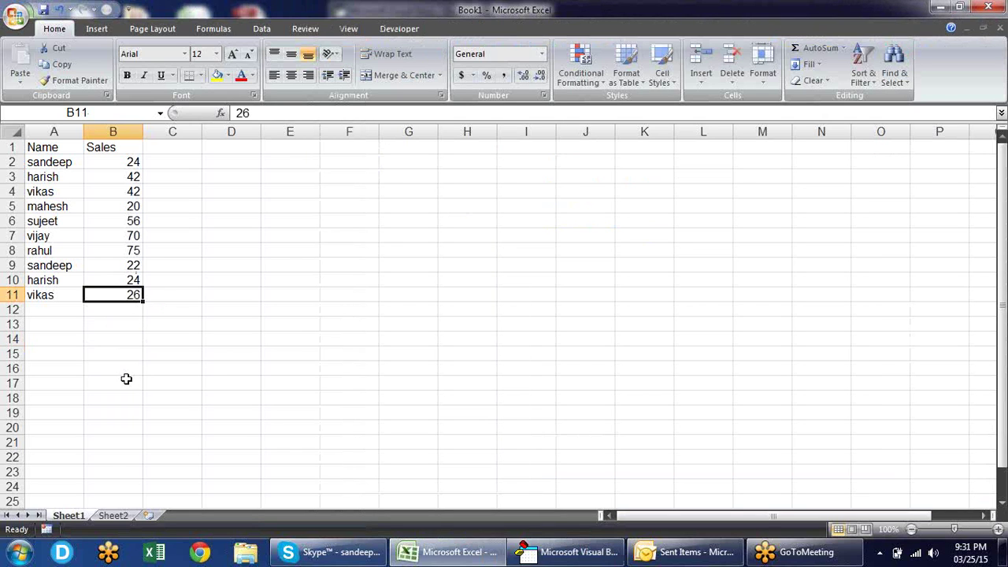
key("Down")
key("Down")
key("Down")
key("Down")
key("ctrl+Up")
key("ctrl+Right")
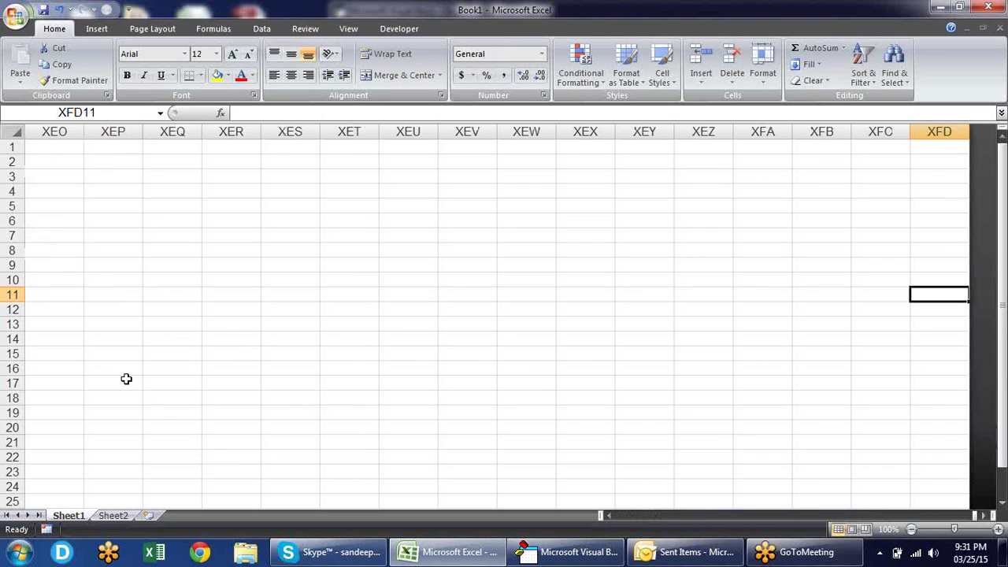
key("ctrl+Left")
key("ctrl+Left")
key("ctrl+Right")
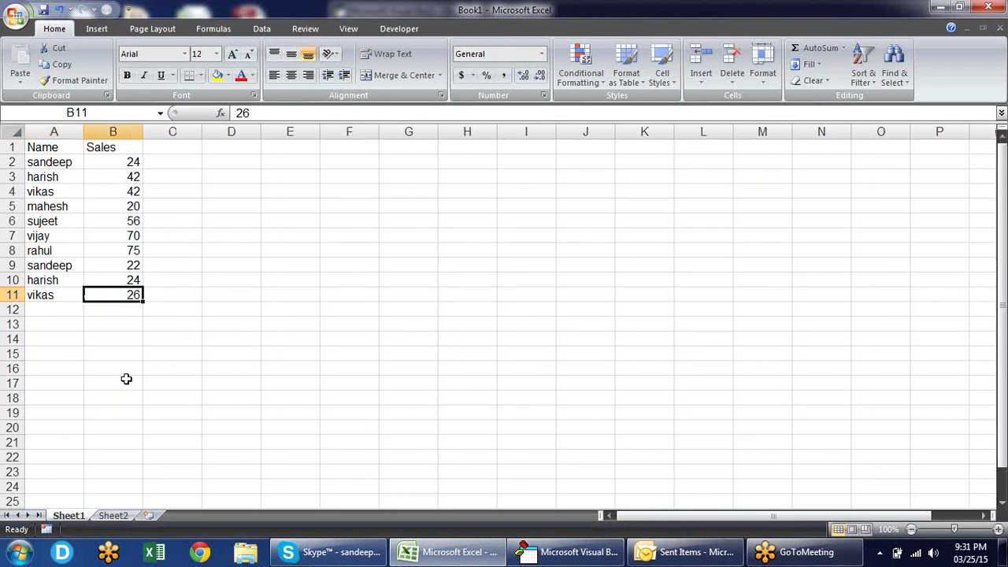
left_click(590, 555)
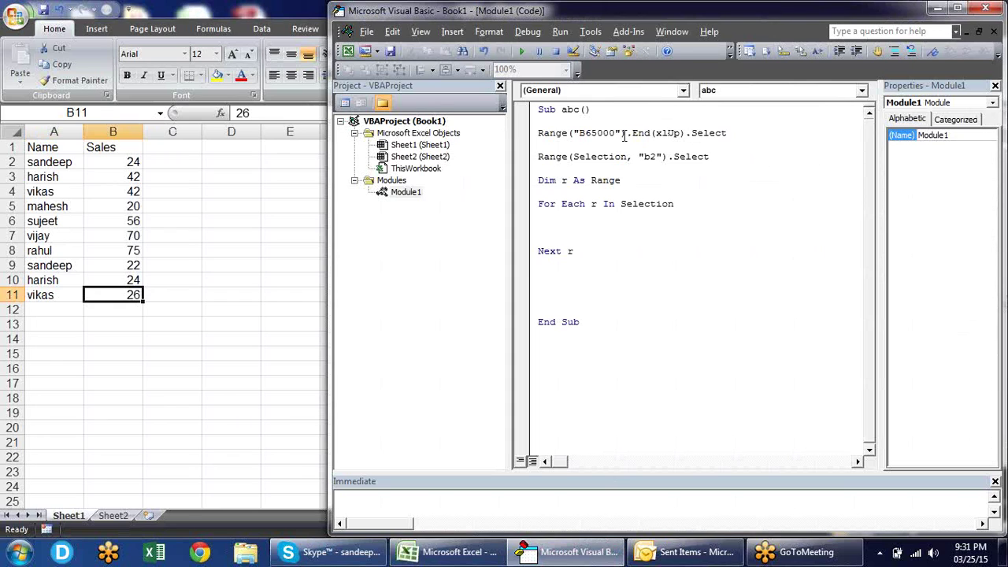
left_click_drag(615, 134, 581, 134)
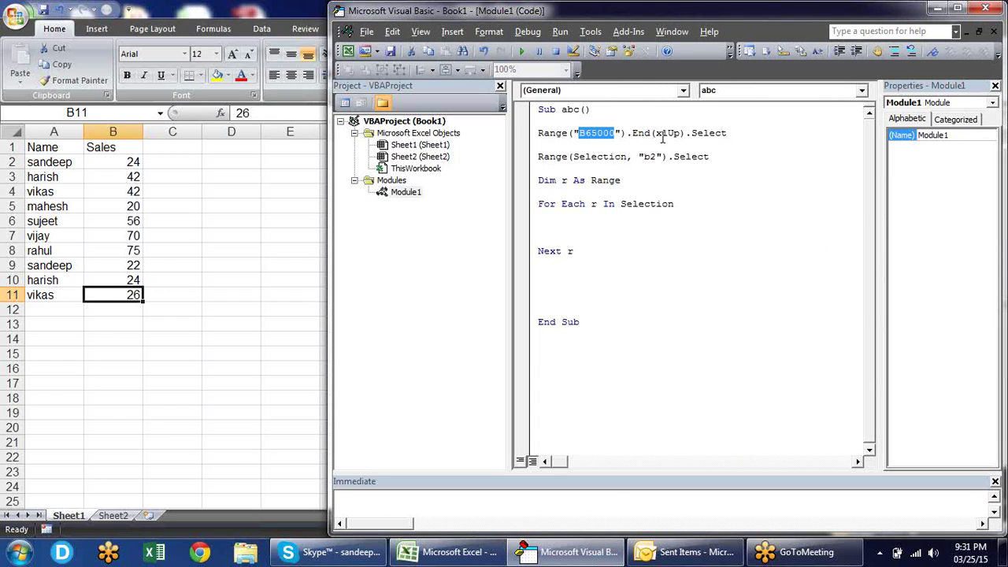
left_click_drag(726, 134, 707, 134)
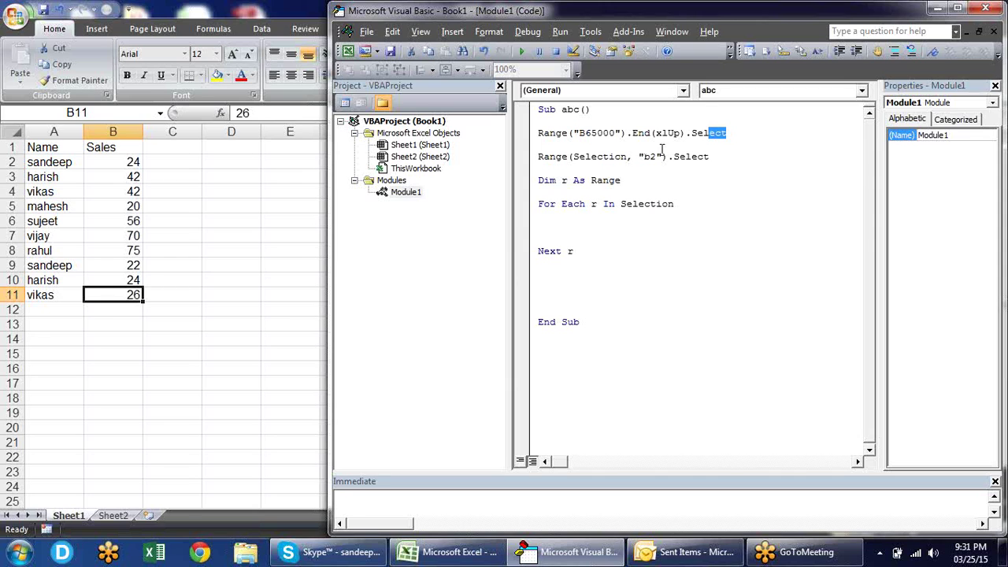
left_click_drag(628, 156, 579, 157)
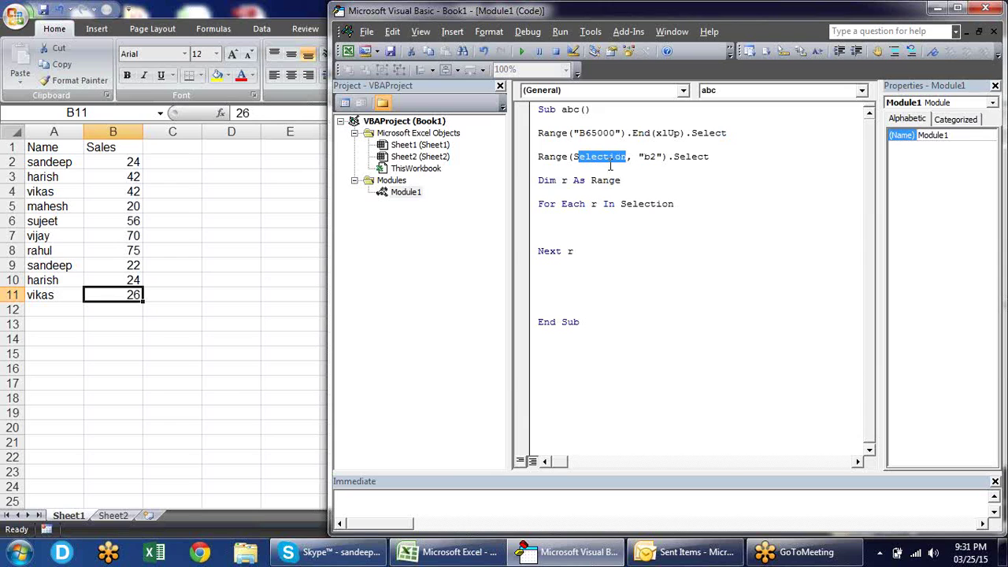
left_click(657, 156)
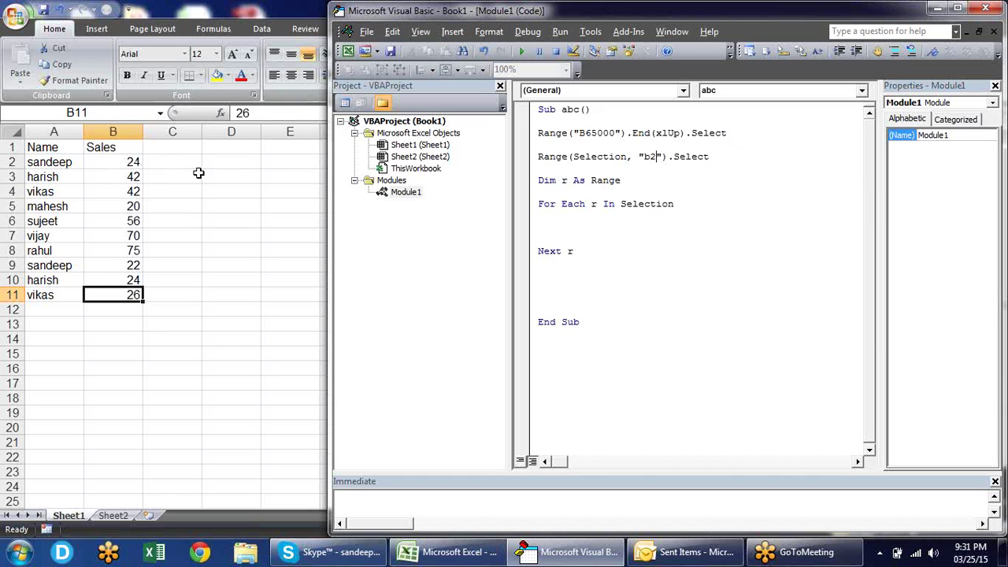
left_click(118, 162)
left_click_drag(118, 162, 126, 295)
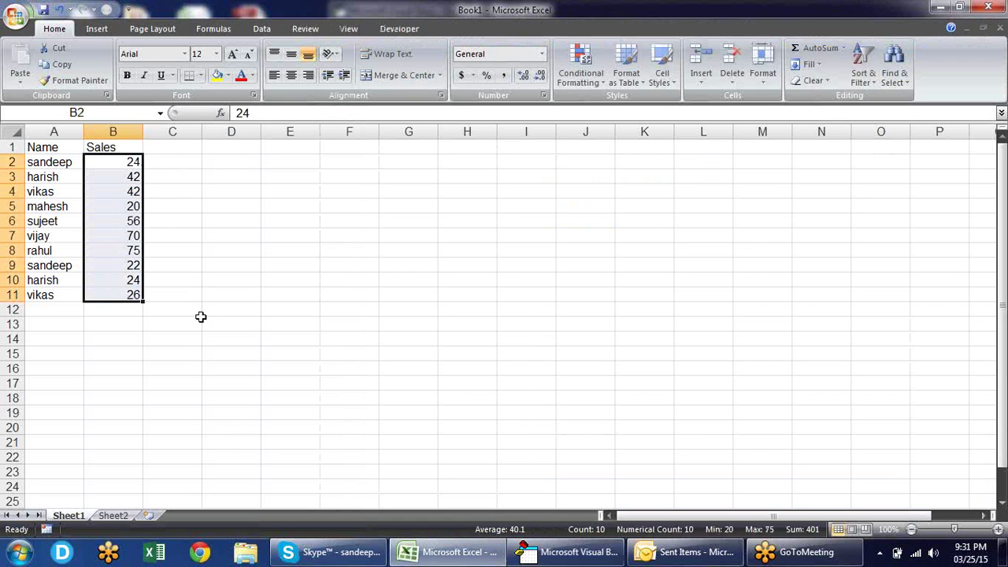
left_click(567, 552)
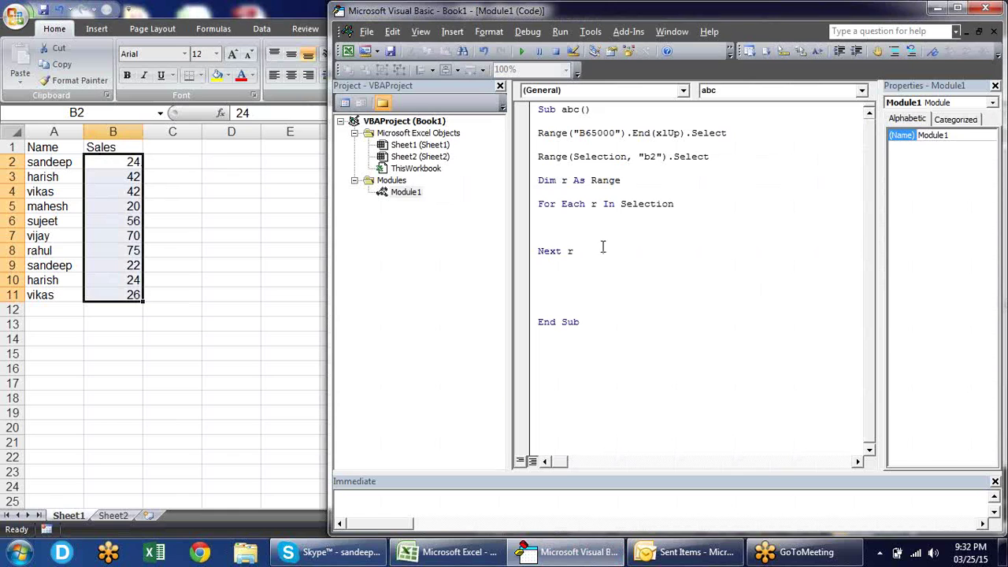
left_click(646, 225)
left_click_drag(538, 203, 586, 250)
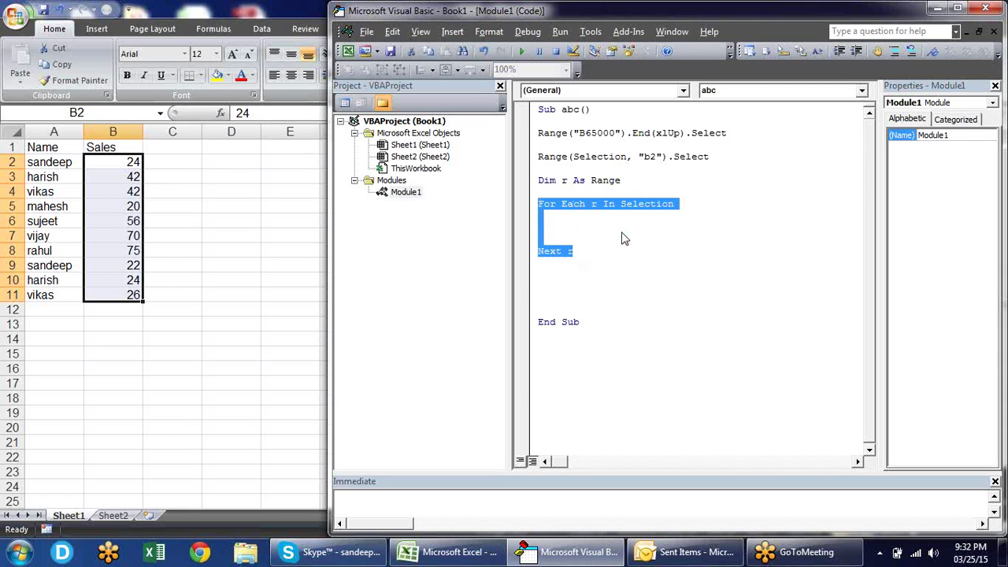
left_click(598, 206)
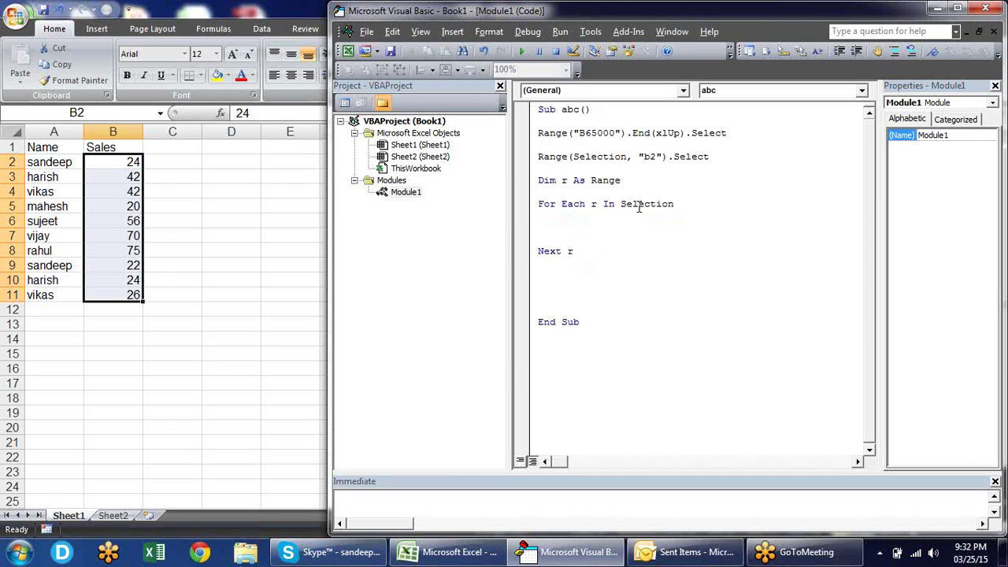
left_click_drag(638, 206, 621, 206)
left_click(593, 205)
double_click(570, 251)
left_click(575, 226)
key("shift+Right")
Add a new line inside the loop, try range("a2").Value, then erase it
left_click(578, 222)
key("Return")
key("Return")
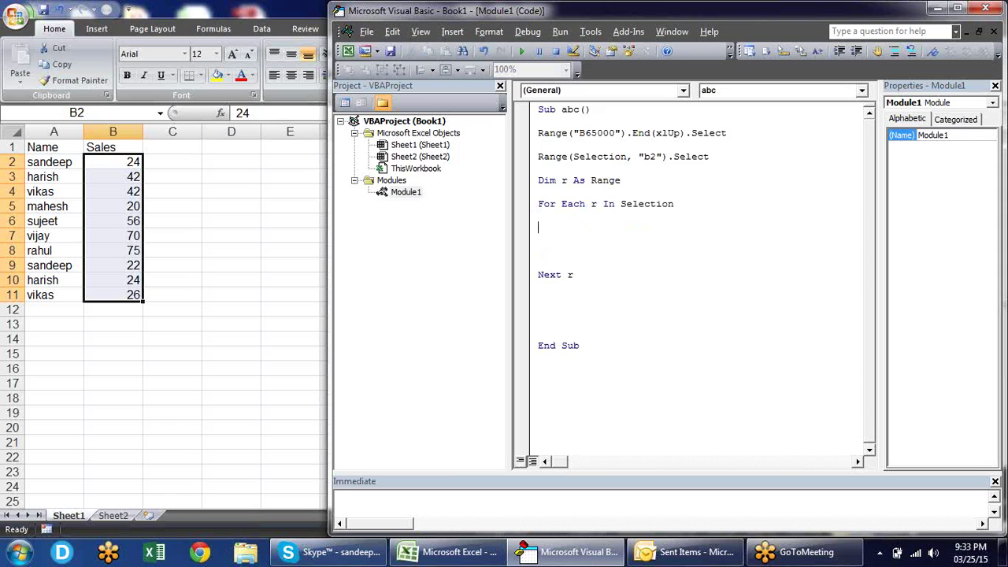
type("range(")
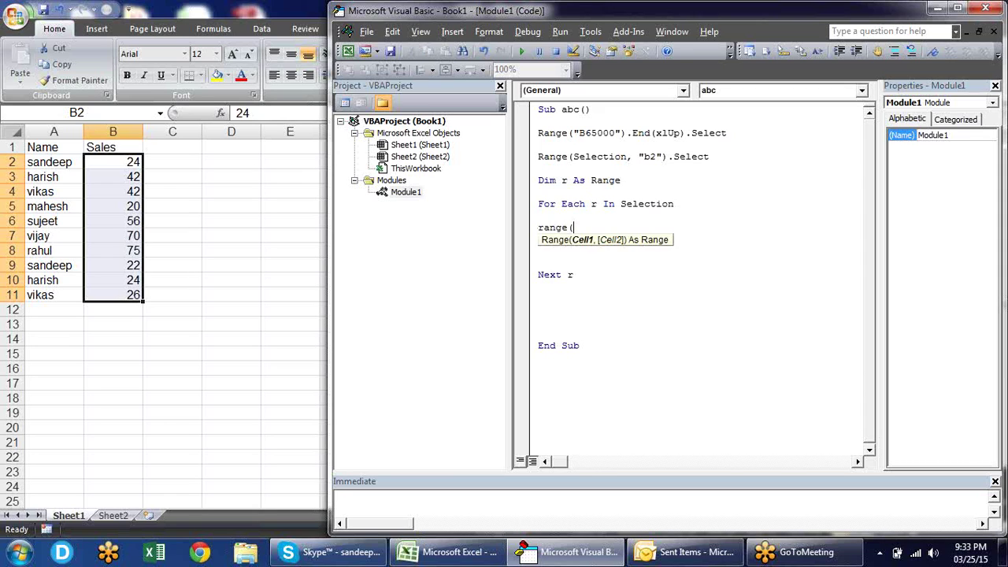
type("\"a2")
type(").")
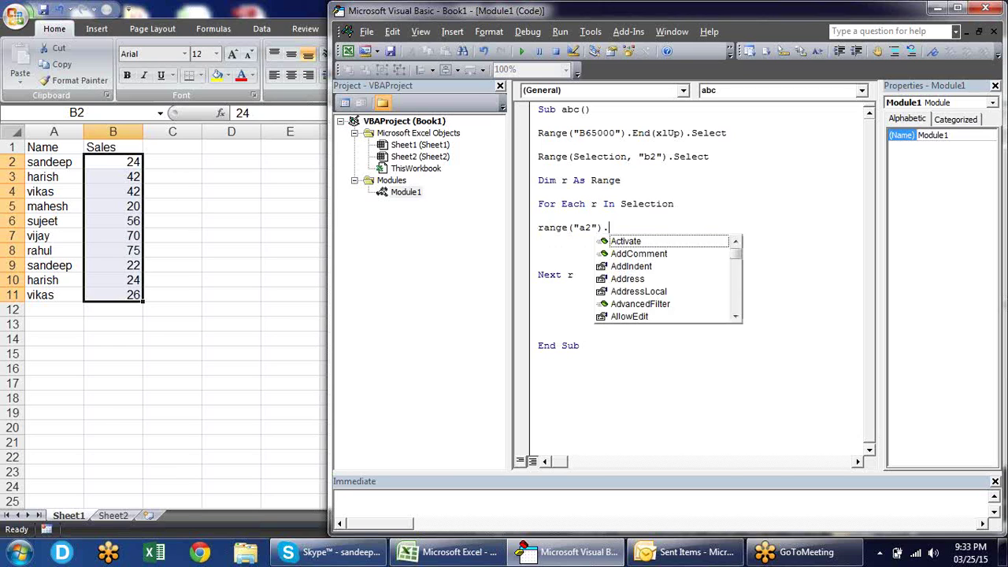
type("v")
type("a")
key("Tab")
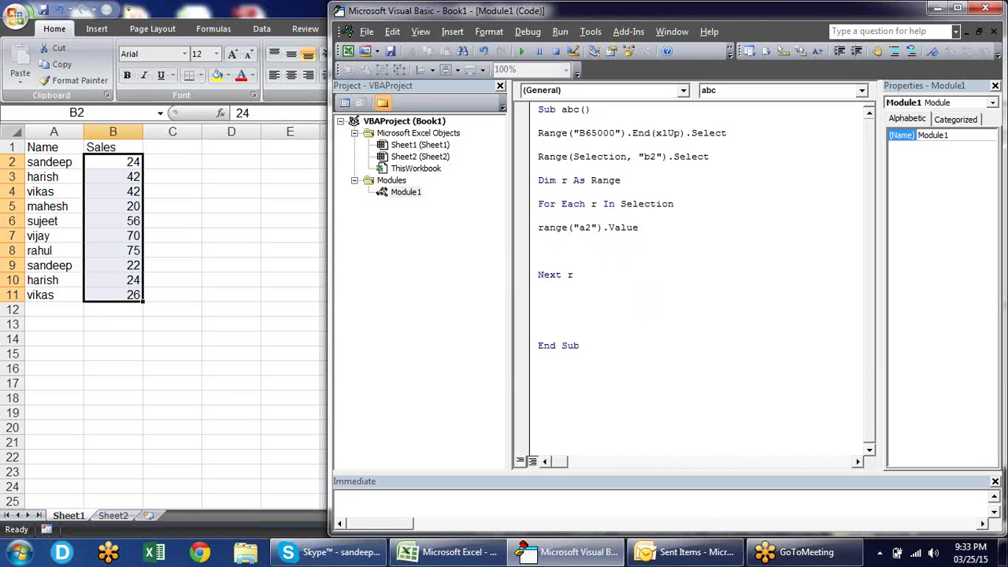
key("BackSpace")
key("BackSpace")
key("BackSpace")
Try r.Value on the line, erase it, and start the If statement as 'if r.va'
key("BackSpace")
key("BackSpace")
key("BackSpace")
key("BackSpace")
key("BackSpace")
key("BackSpace")
type("r")
type(".va")
key("Down")
key("Tab")
key("BackSpace")
key("BackSpace")
key("BackSpace")
key("BackSpace")
key("BackSpace")
key("BackSpace")
type("r.")
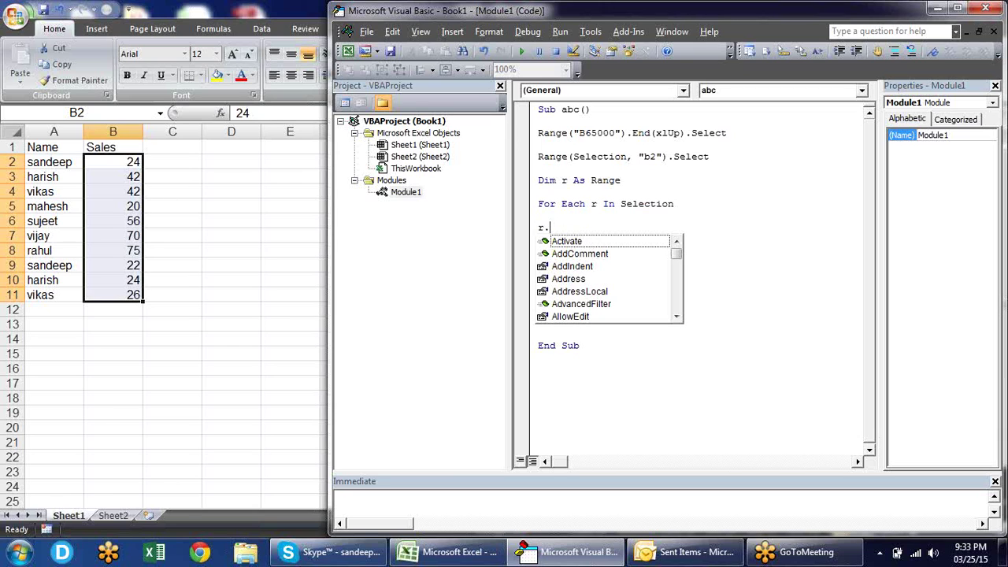
key("BackSpace")
key("BackSpace")
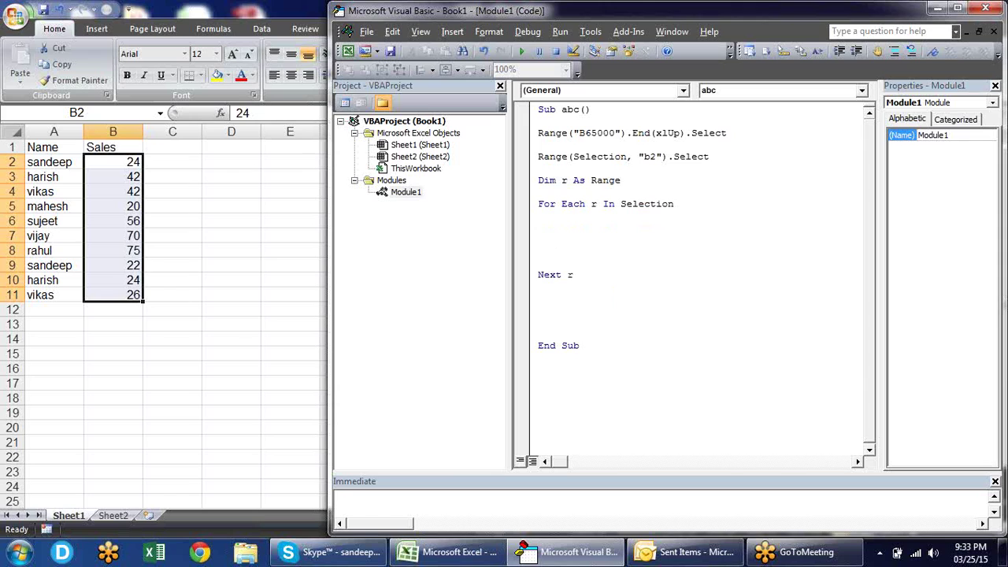
type("if ")
type("r")
type(".va")
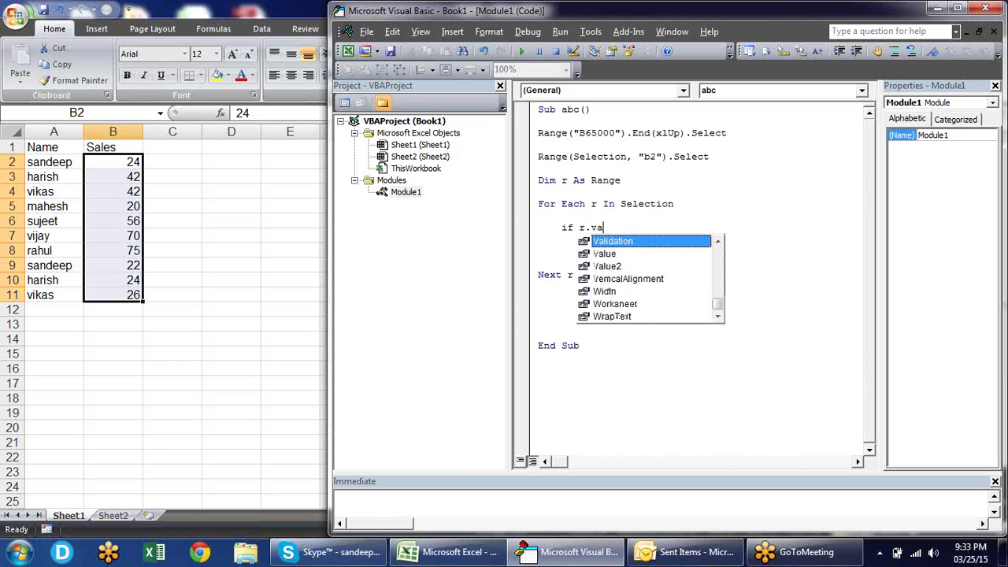
Complete the condition line as If r.Value > 50 Then
key("Down")
key("Tab")
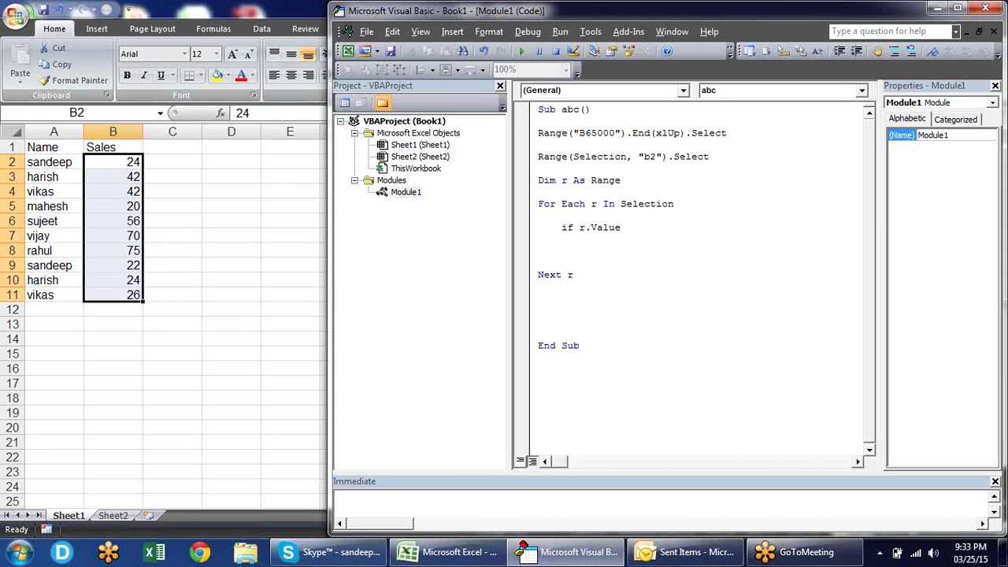
type(">50")
left_click_drag(649, 226, 579, 230)
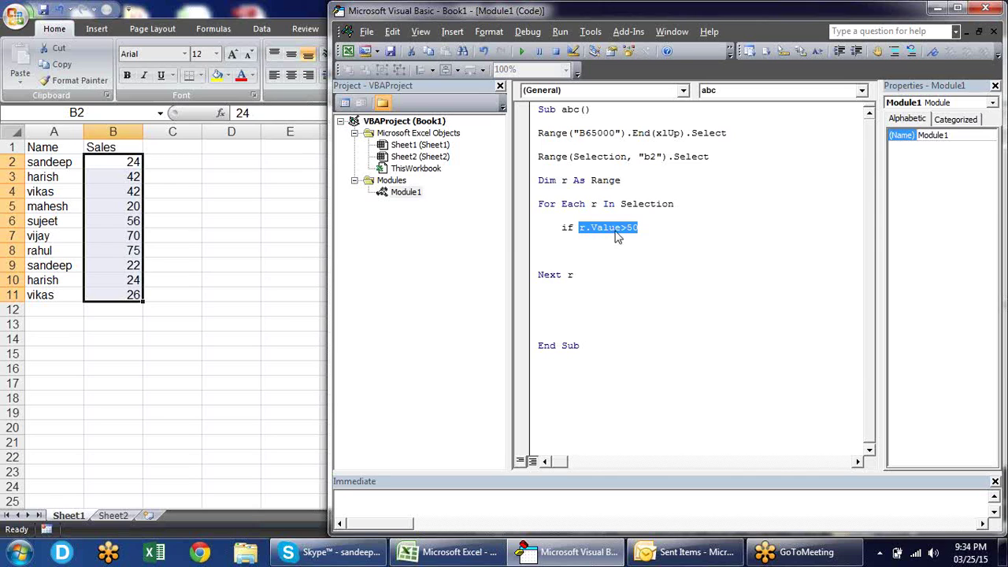
left_click(614, 227)
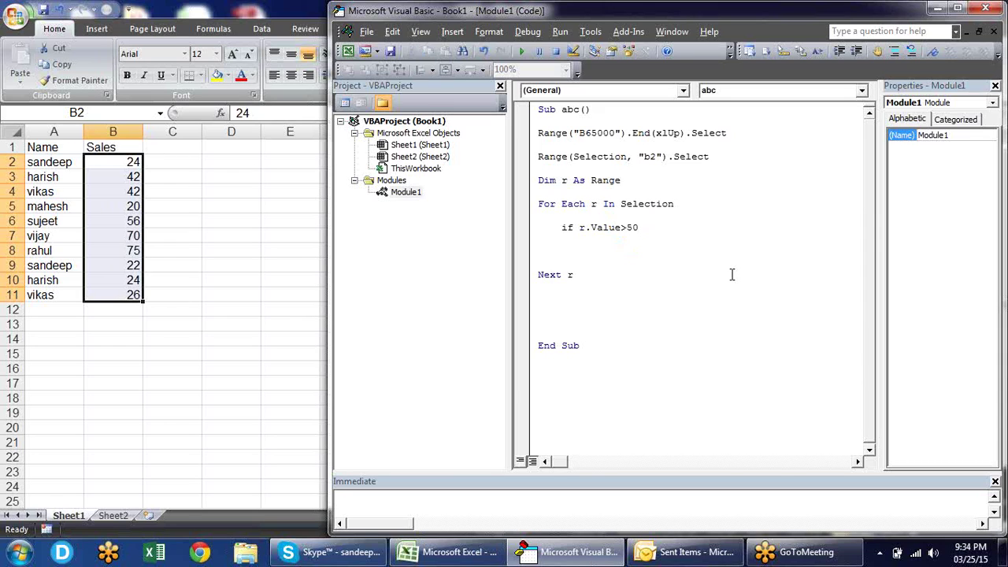
type(" then")
Close the block with End If and begin a line inside it with r.Interior
key("Return")
key("Return")
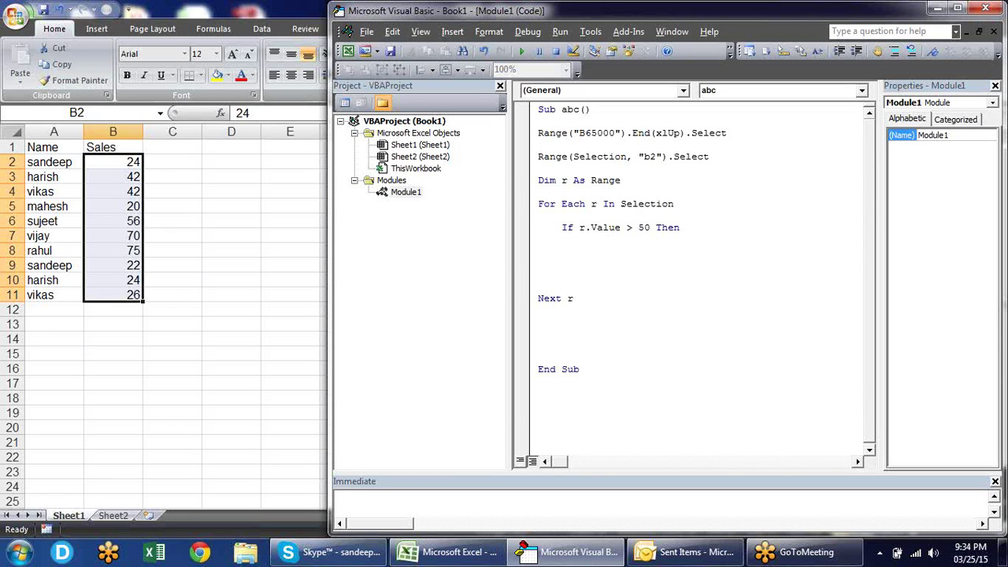
key("Return")
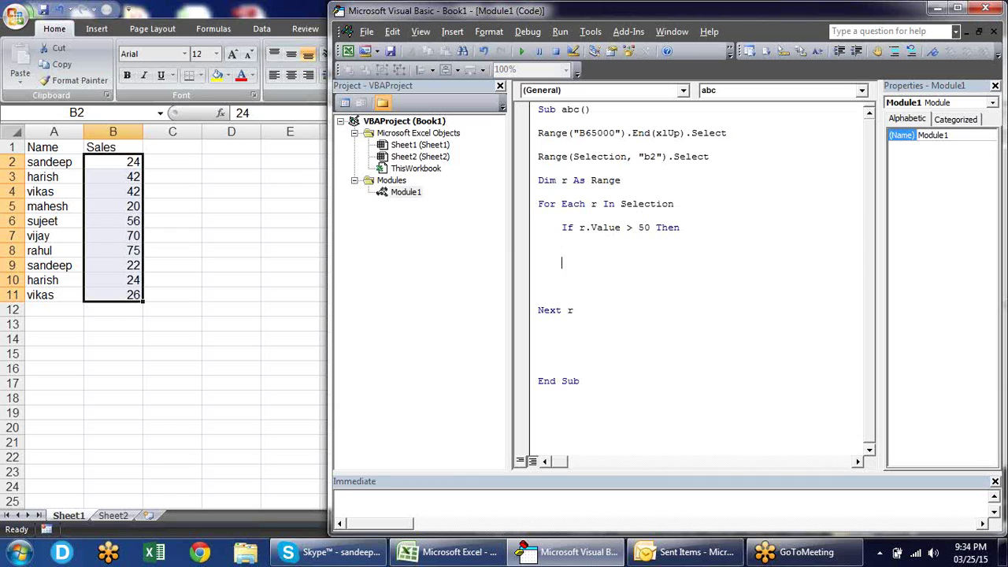
type("end if")
left_click(562, 238)
key("Return")
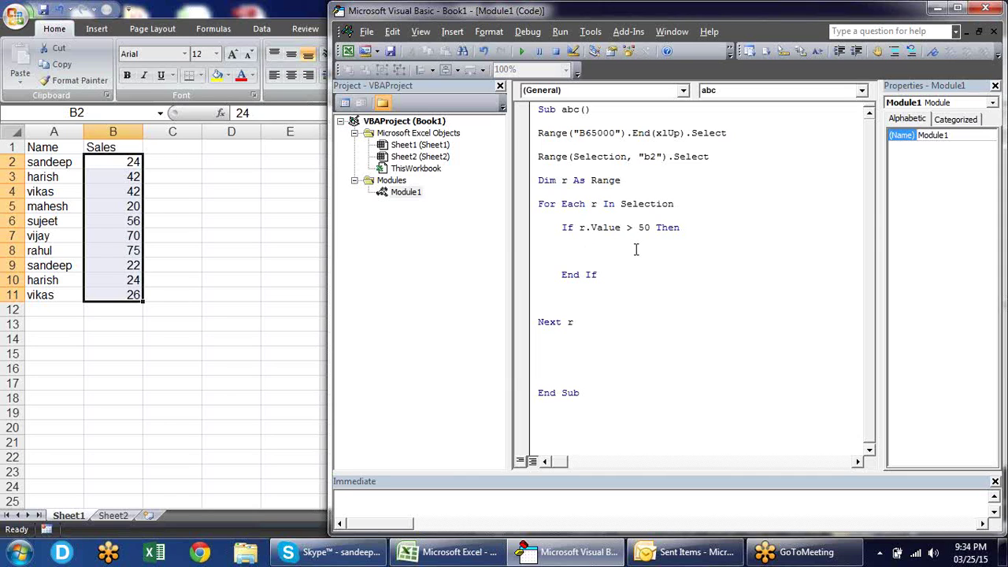
type("r")
type(".")
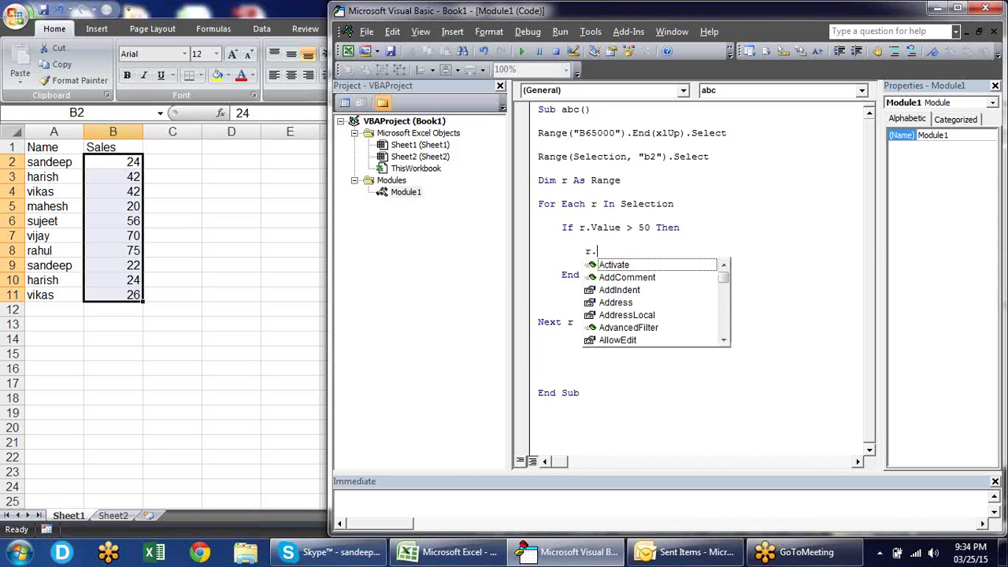
type("int")
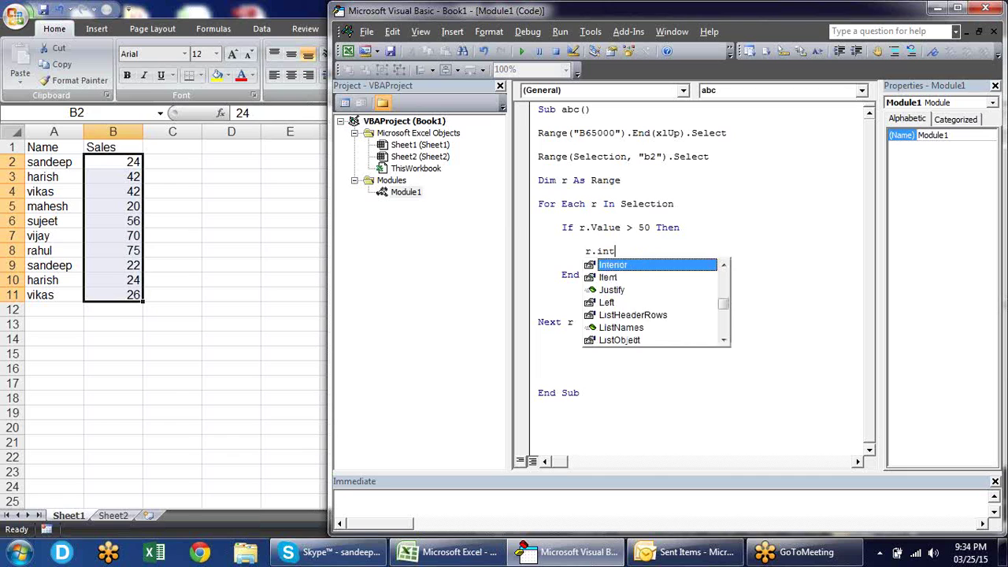
Build r.Interior.Color with IntelliSense, start a colour value, then erase it
key("Tab")
type(".")
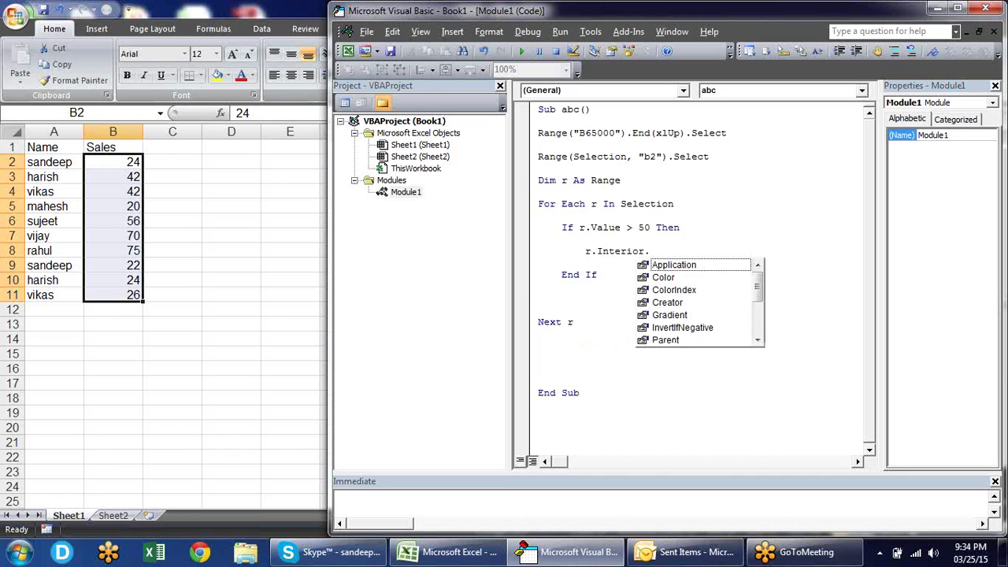
type("co")
key("Tab")
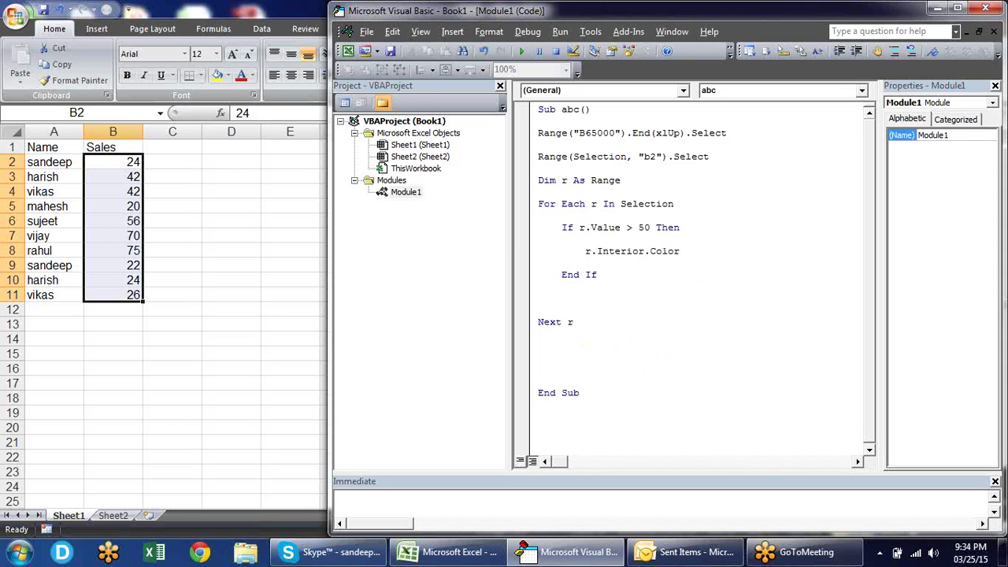
type("=ye")
key("BackSpace")
key("BackSpace")
key("BackSpace")
key("BackSpace")
key("BackSpace")
key("BackSpace")
key("BackSpace")
key("BackSpace")
key("BackSpace")
key("BackSpace")
key("BackSpace")
key("BackSpace")
key("BackSpace")
key("BackSpace")
key("BackSpace")
key("BackSpace")
Retype .Interior and browse the list of its available properties
type(".inte")
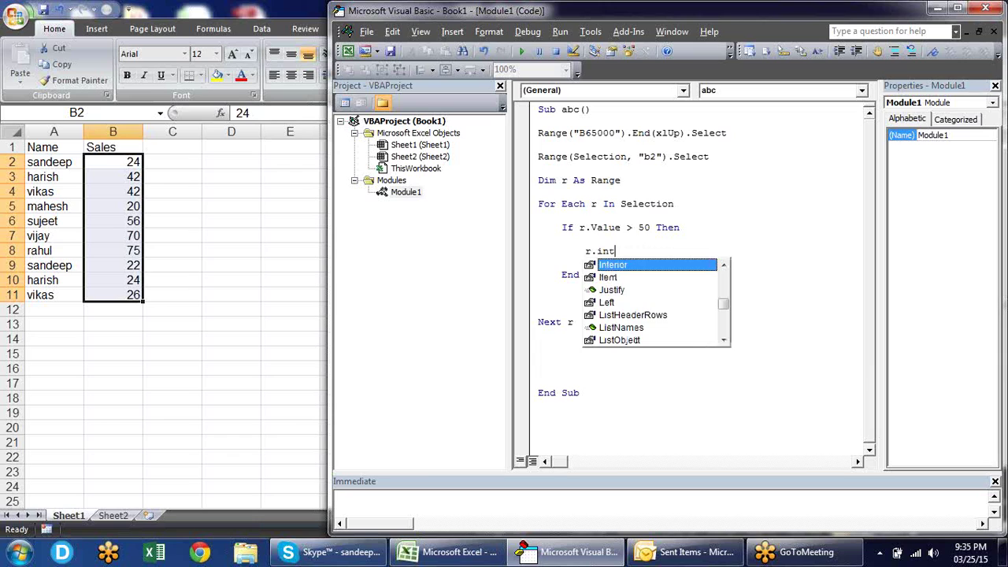
key("Tab")
type(".")
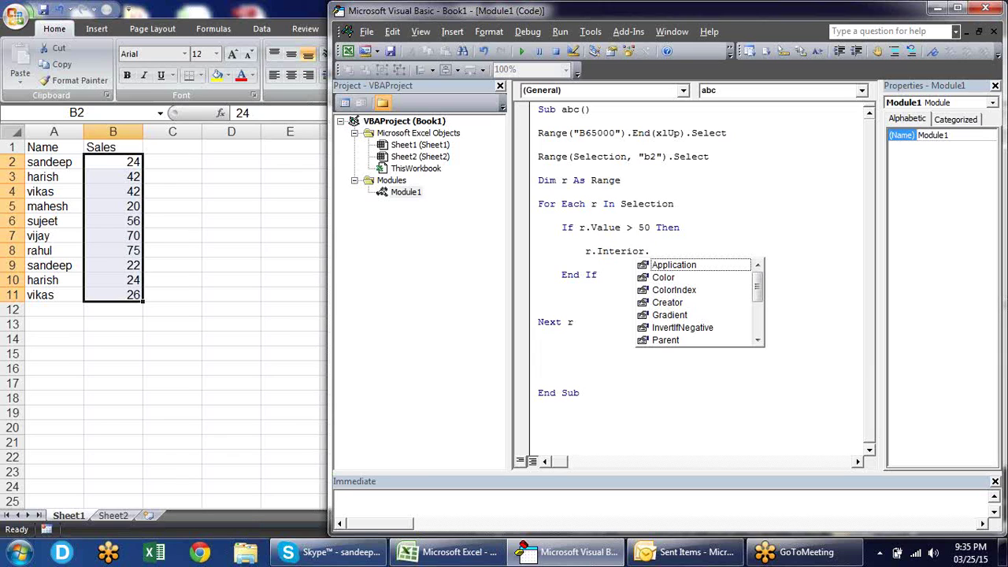
key("Down")
key("Down")
key("Down")
key("Down")
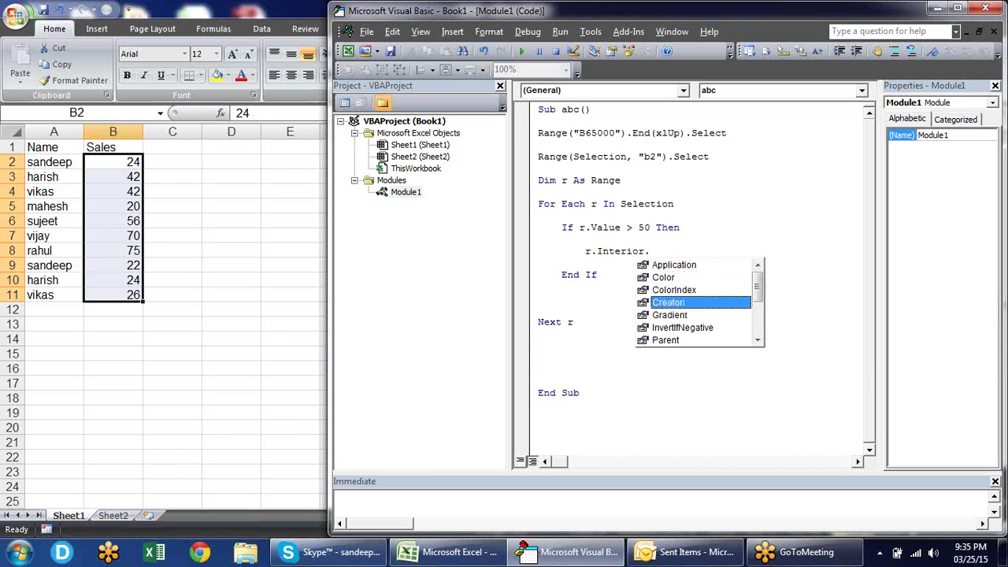
key("Down")
key("Down")
key("Down")
key("Down")
key("Down")
key("Down")
key("Down")
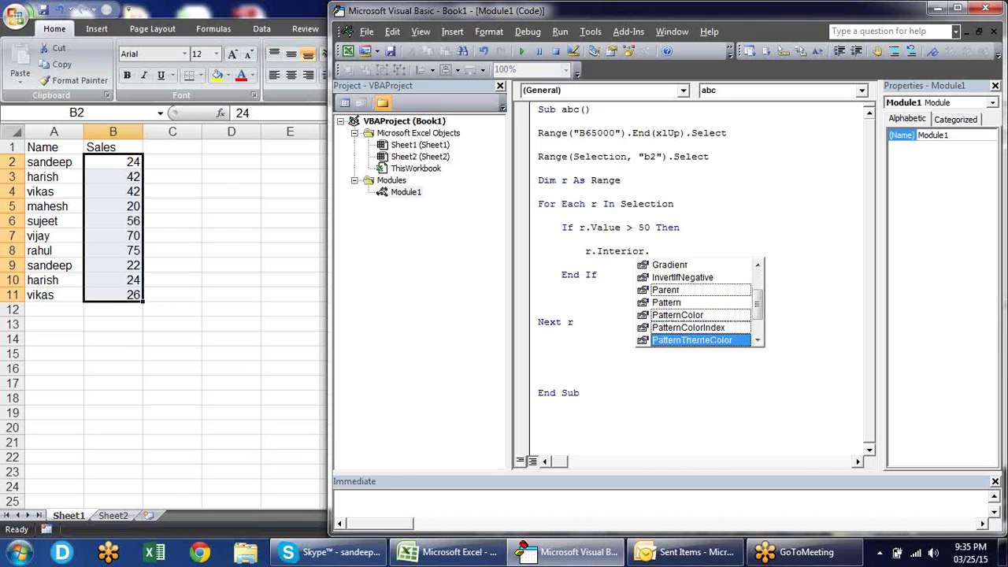
key("Down")
key("Down")
key("Down")
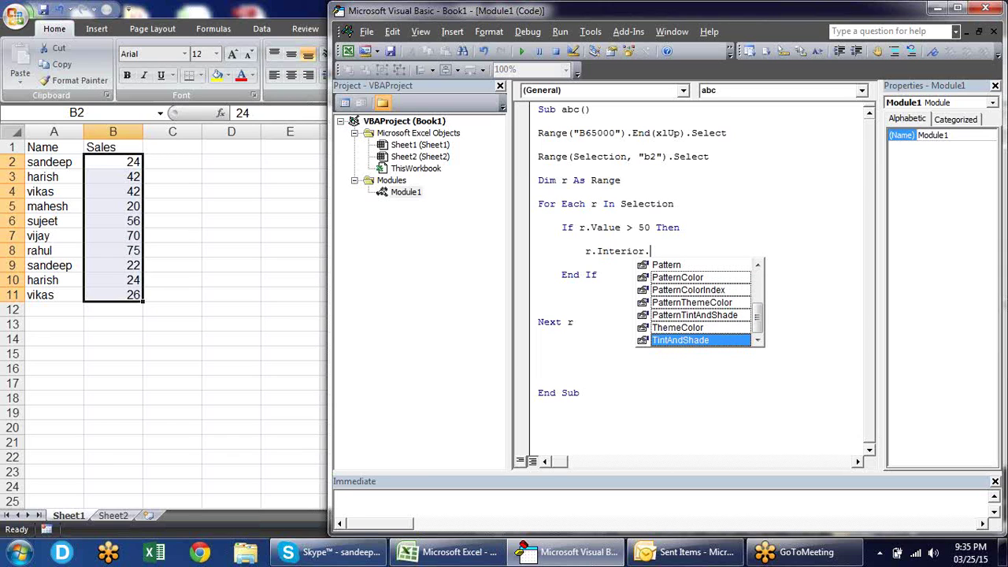
key("Up")
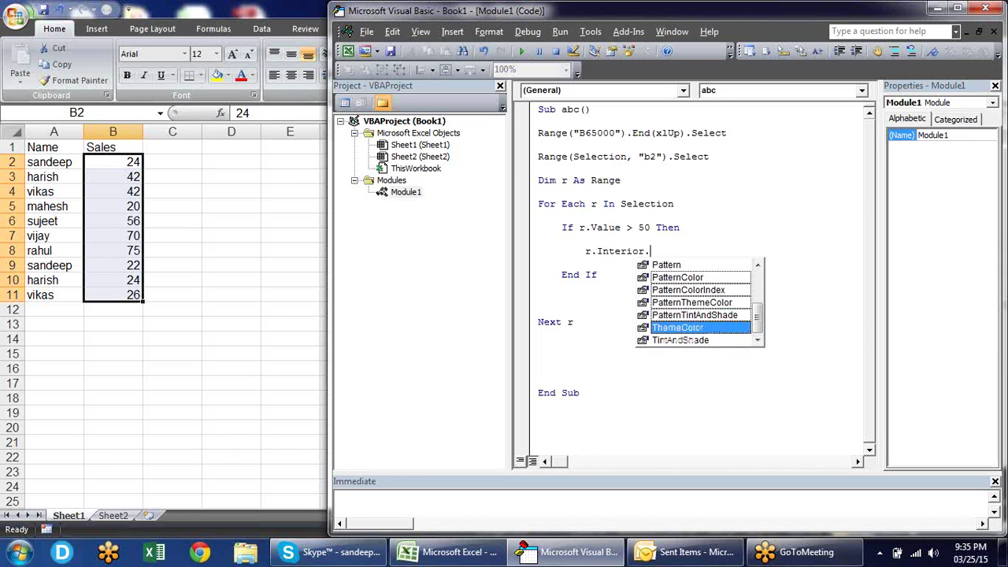
key("Page_Up")
key("Page_Up")
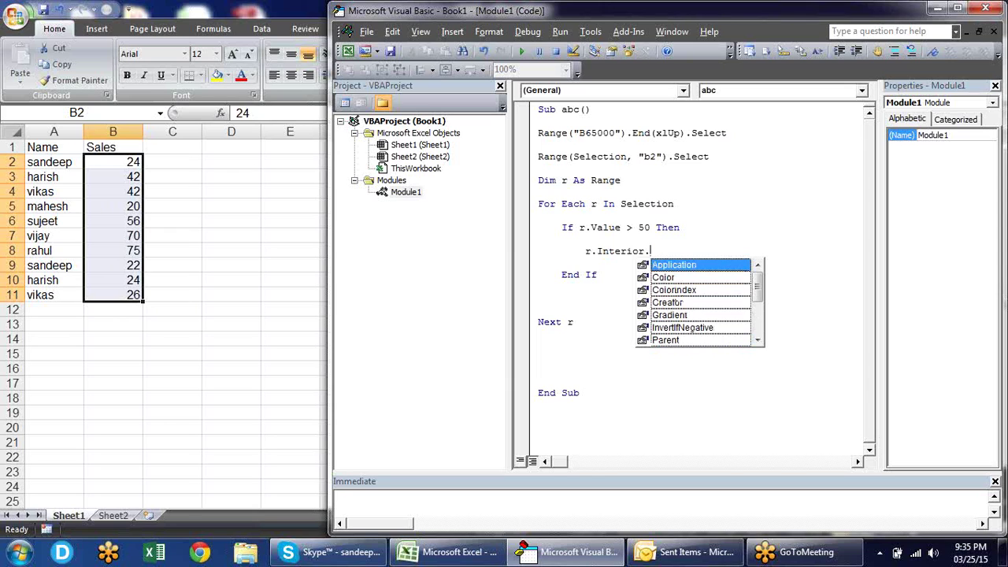
Complete the line as r.Interior.Color = vbYellow, replacing an initial vbRed
type("co")
key("Tab")
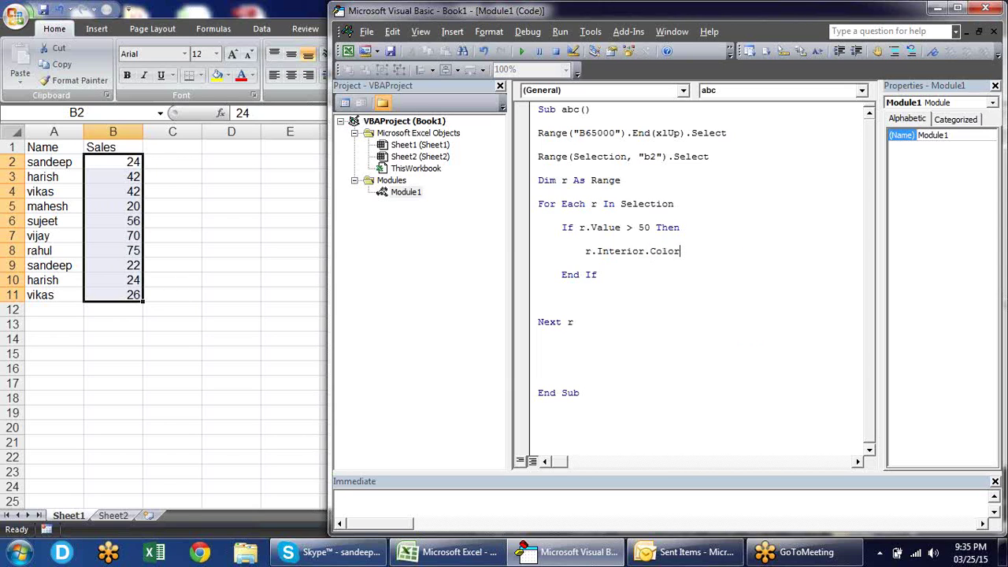
type("=")
type("vb")
type("red")
key("BackSpace")
key("BackSpace")
key("BackSpace")
type("yellow")
Finish the r.Interior.Color = vbYellow line and add a new line after it
left_click(561, 263)
left_click(771, 254)
key("Return")
type("r.")
key("BackSpace")
key("BackSpace")
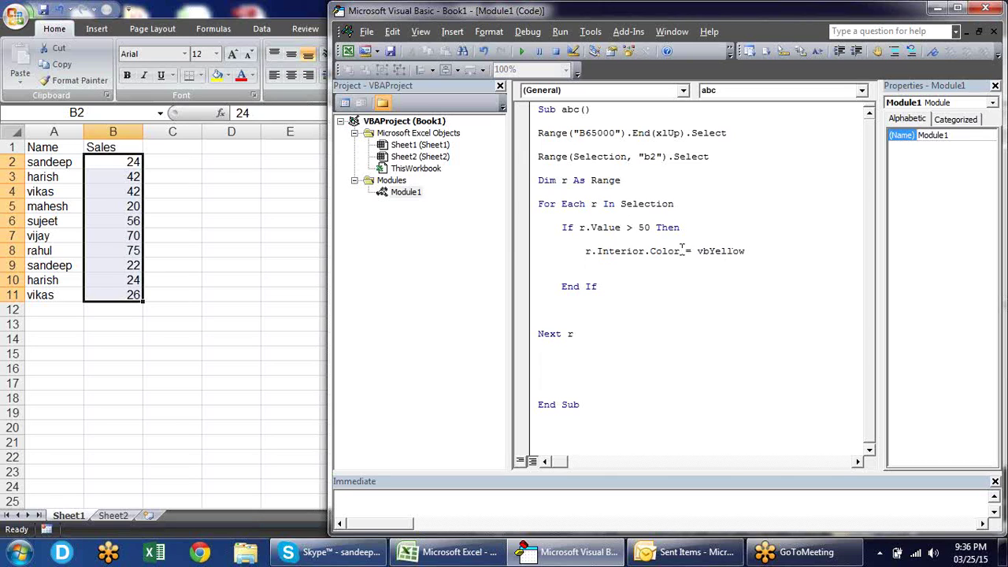
Highlight vbYellow, move to the line under the If test, and check the worksheet
left_click(616, 157)
left_click_drag(745, 252, 697, 252)
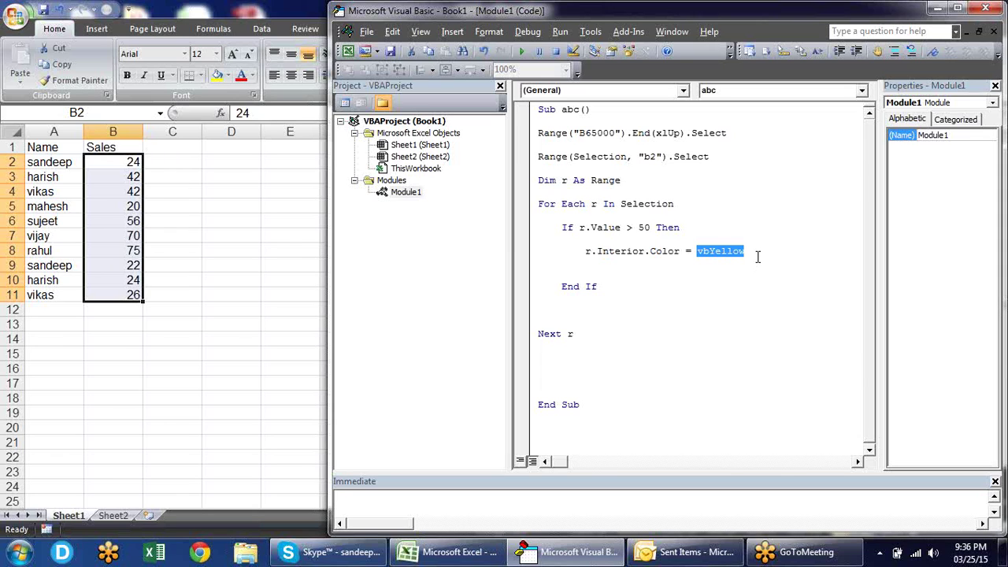
left_click(758, 256)
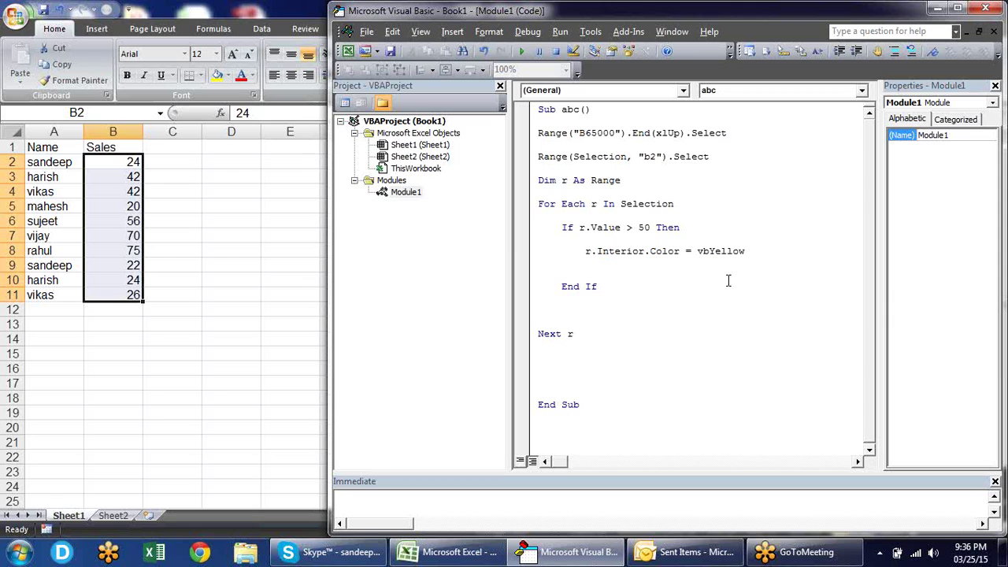
left_click(728, 281)
key("Up")
key("Up")
key("Up")
left_click(285, 220)
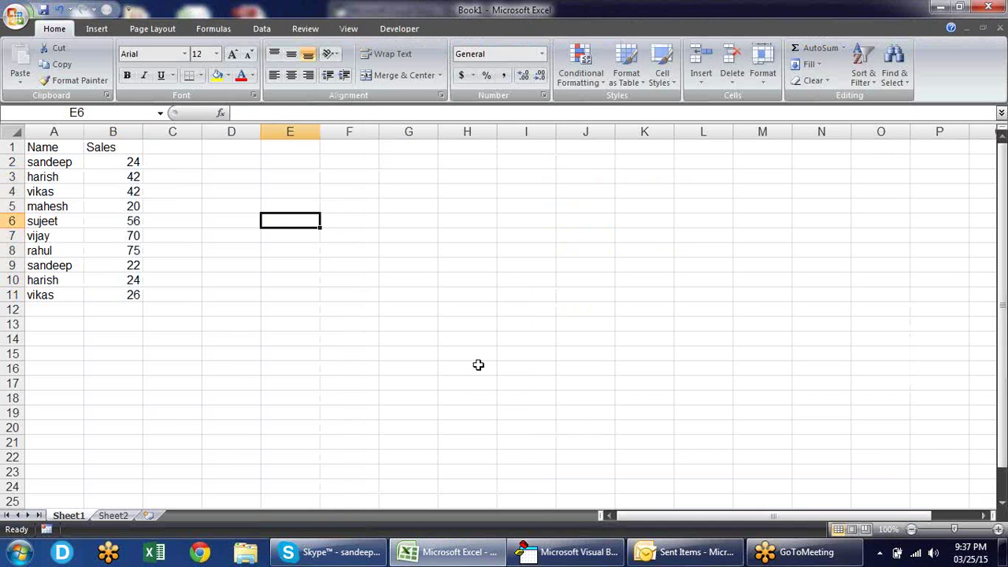
left_click(539, 556)
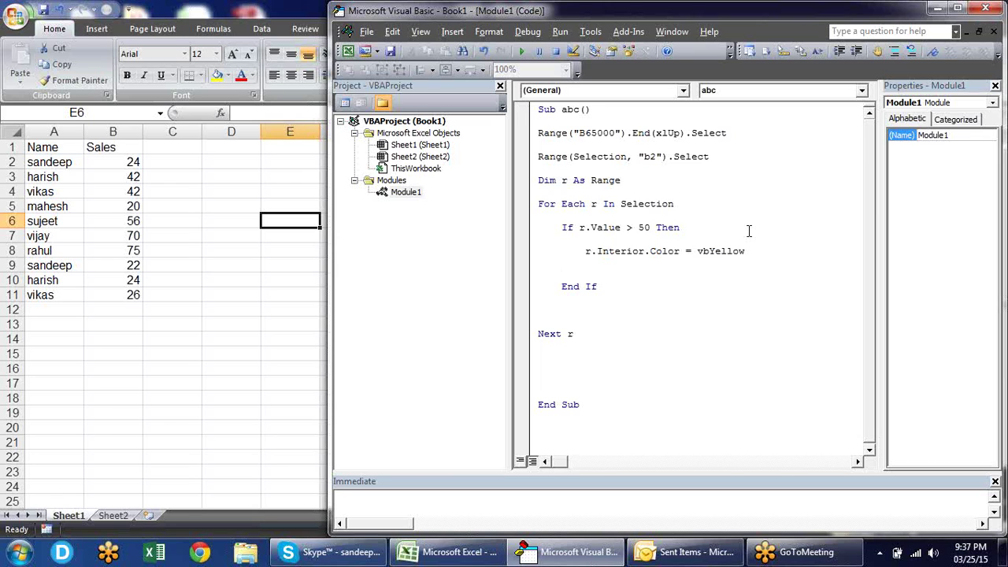
Step abc with F8 until B2:B11 is selected and the first value, 24, is tested
key("F8")
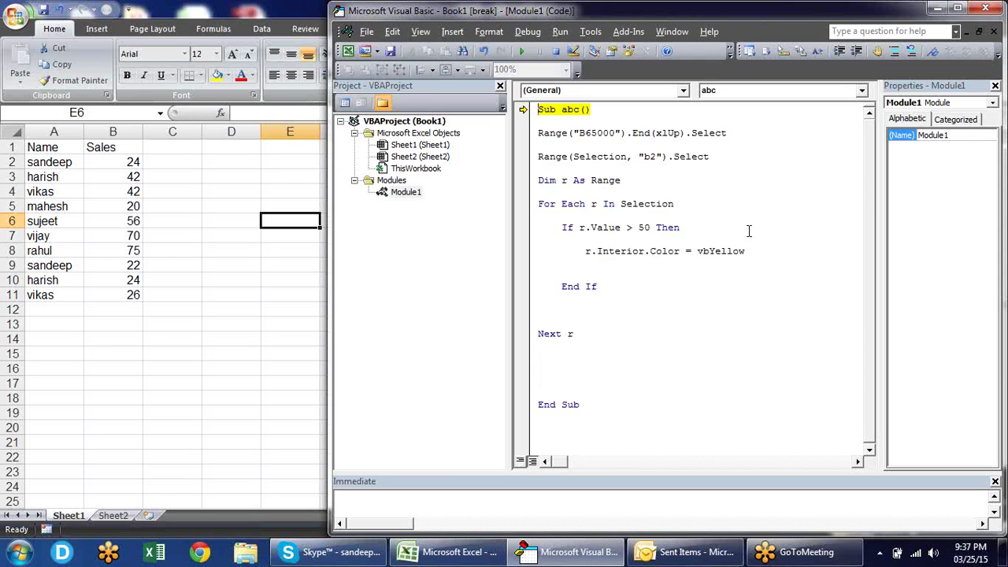
key("F8")
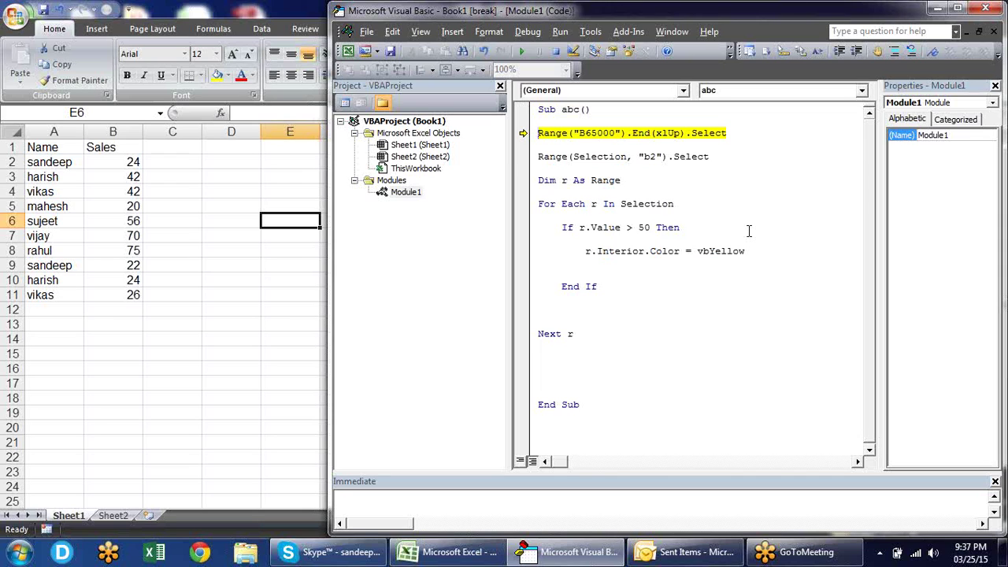
key("F8")
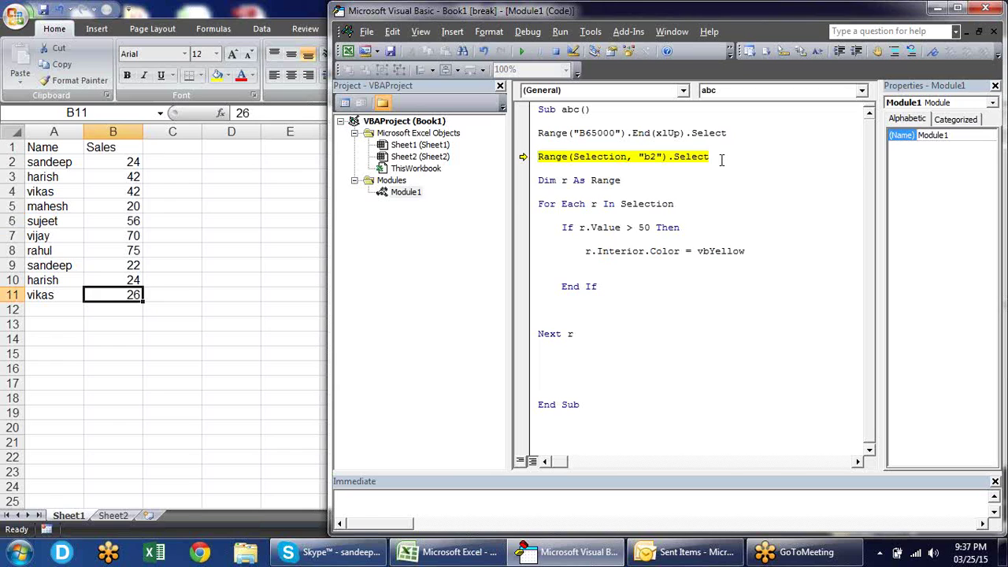
key("F8")
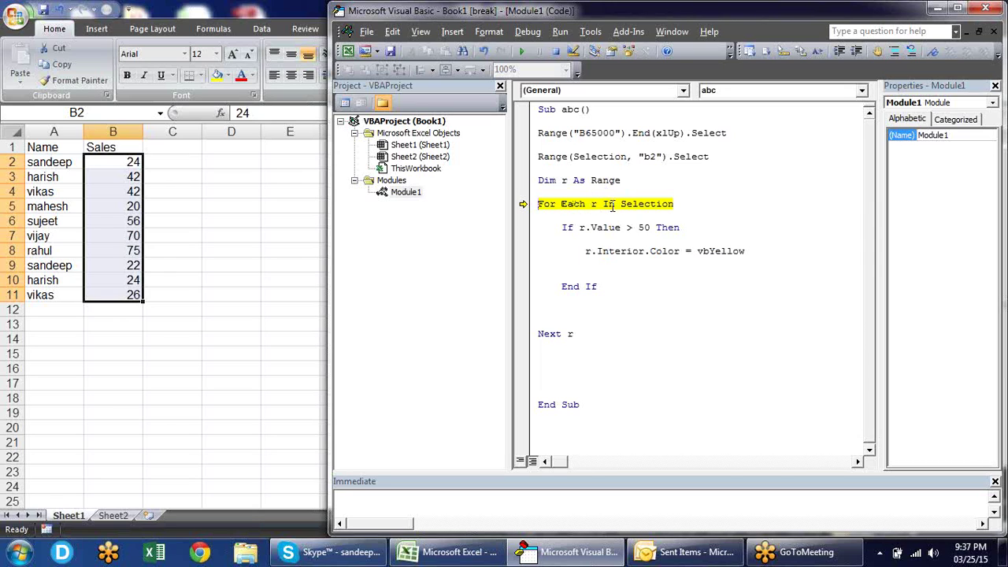
key("F8")
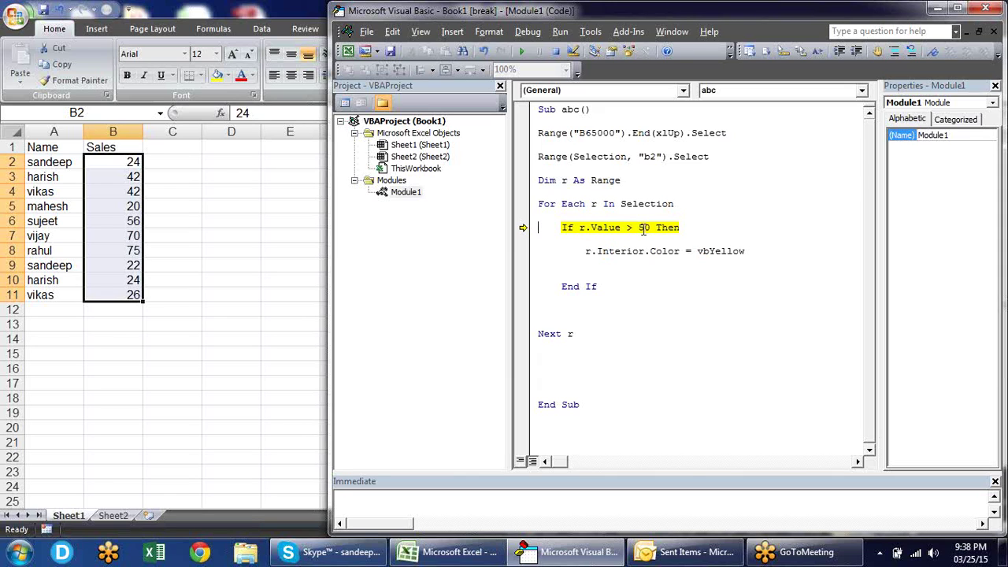
key("F8")
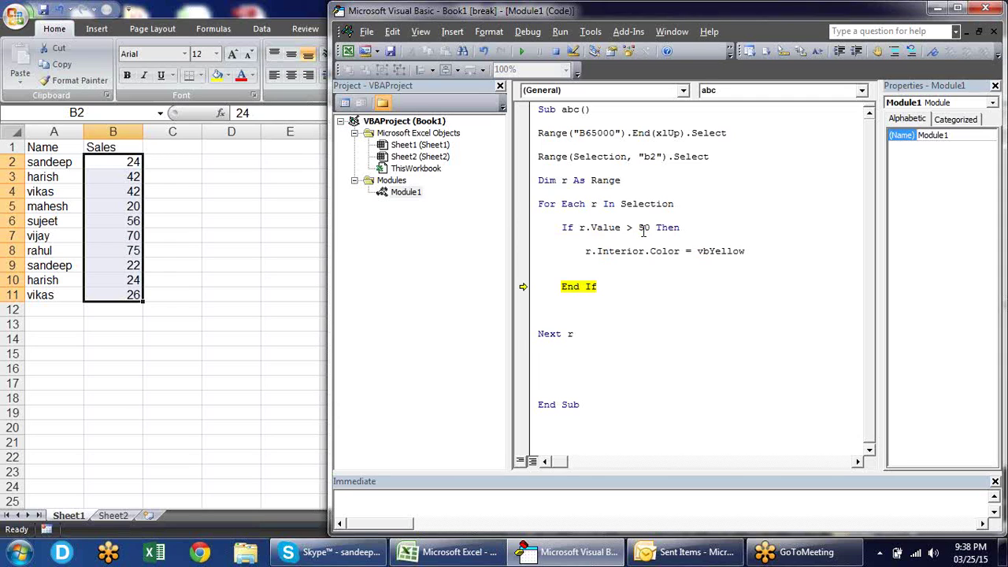
Step through the loop's next cells up to the yellow fill for 70, highlighting the r.Value > 50 test
key("F8")
key("F8")
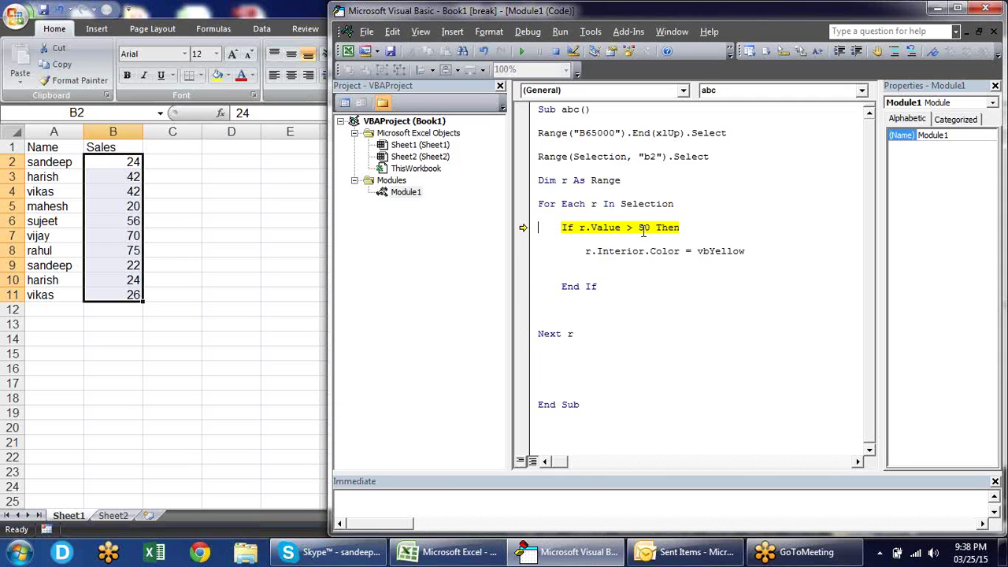
mouse_move(594, 204)
key("F8")
key("F8")
key("F8")
key("F8")
key("F8")
key("F8")
key("F8")
key("F8")
key("F8")
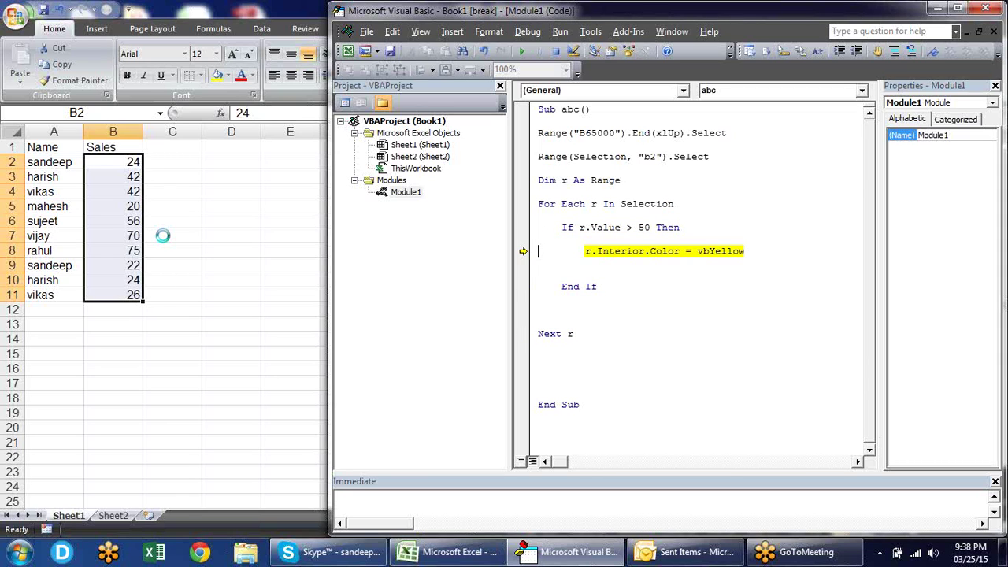
key("F8")
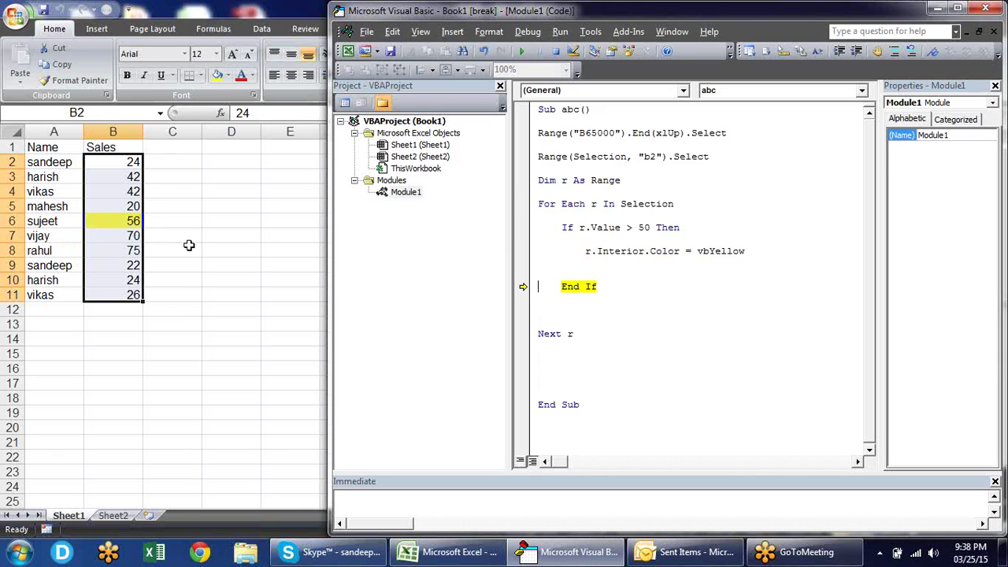
key("F8")
key("F8")
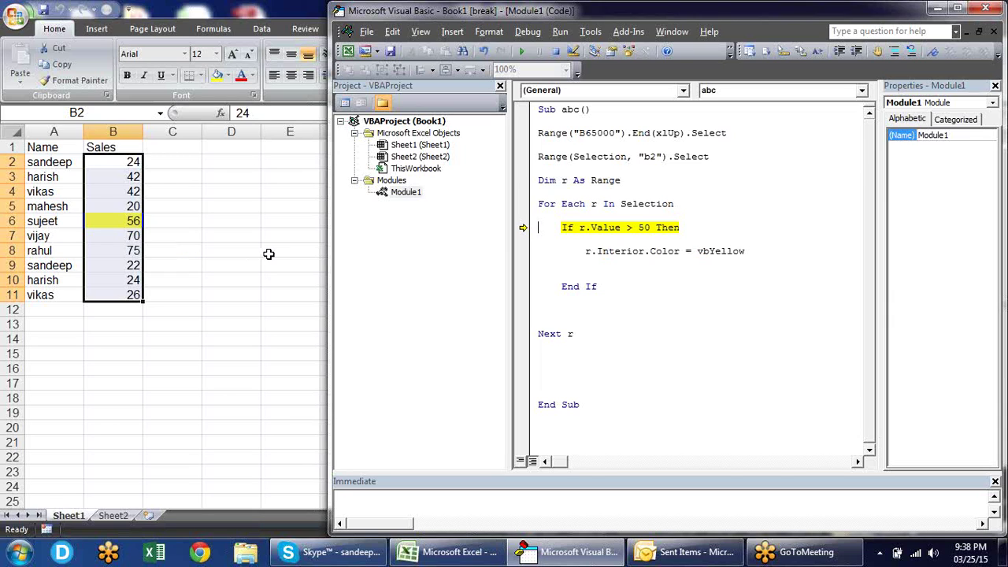
key("F8")
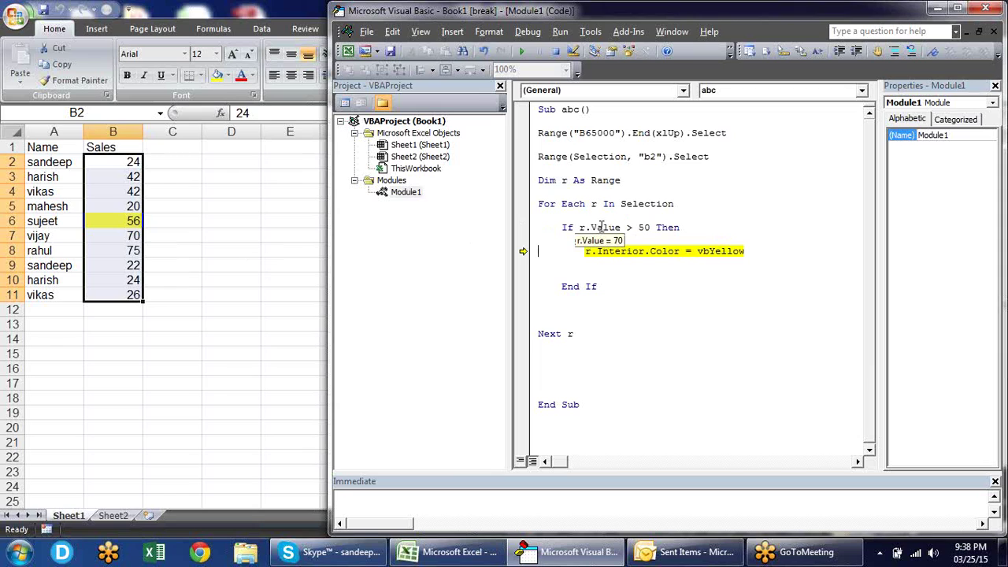
left_click_drag(651, 227, 579, 226)
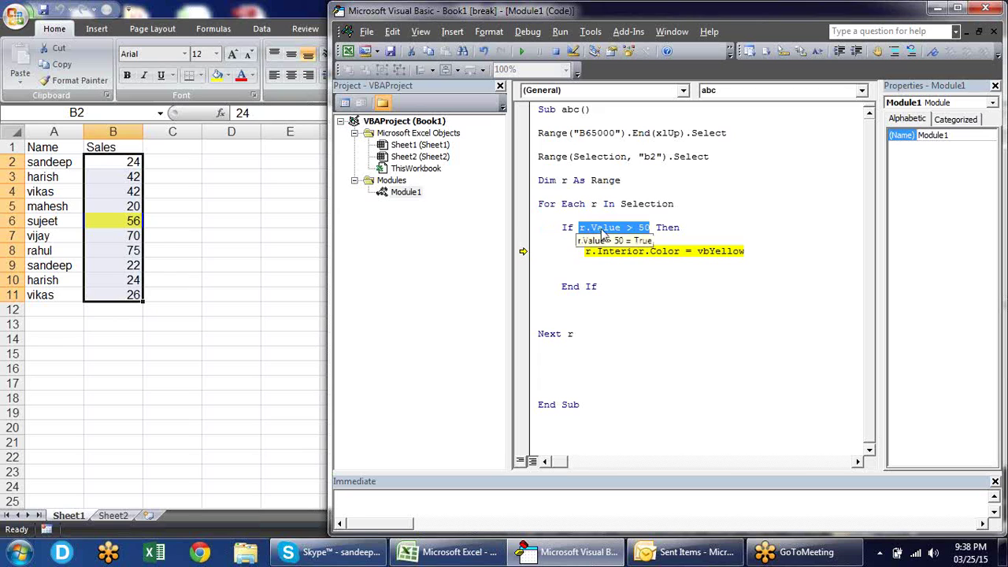
mouse_move(630, 251)
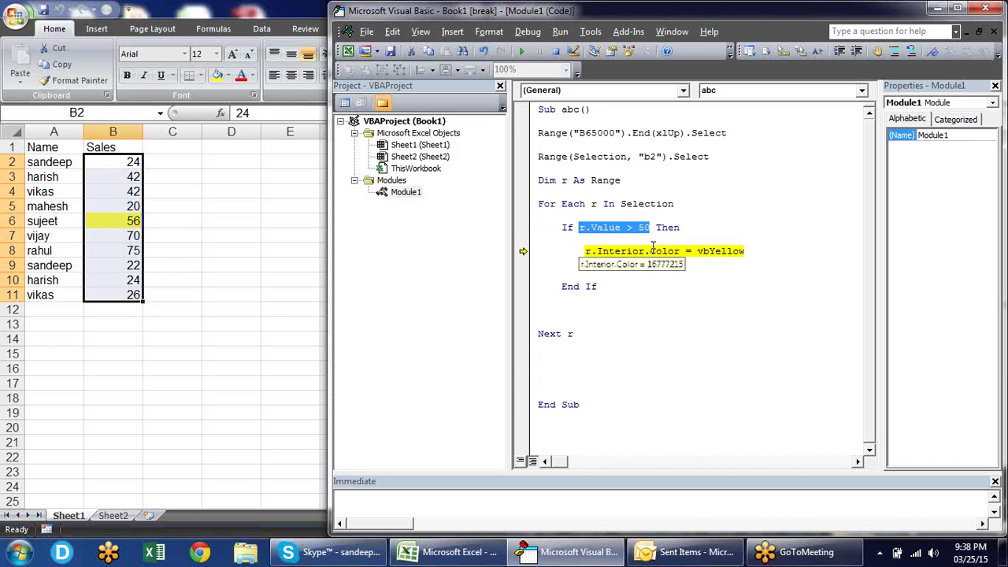
Keep stepping so the remaining cells above 50 turn yellow, then past End Sub
key("F8")
key("F8")
key("F8")
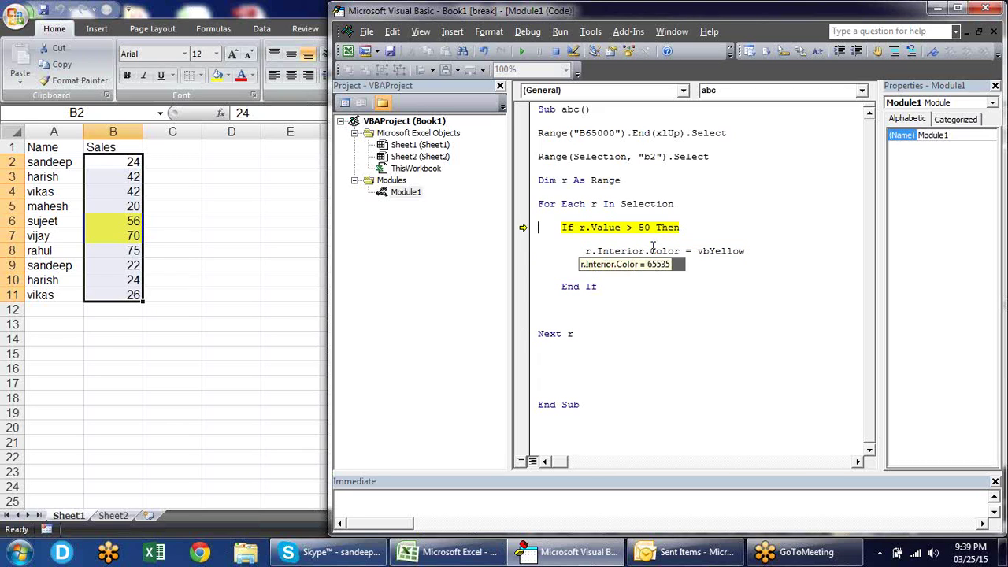
key("F8")
key("F8")
key("F8")
key("F8")
key("F8")
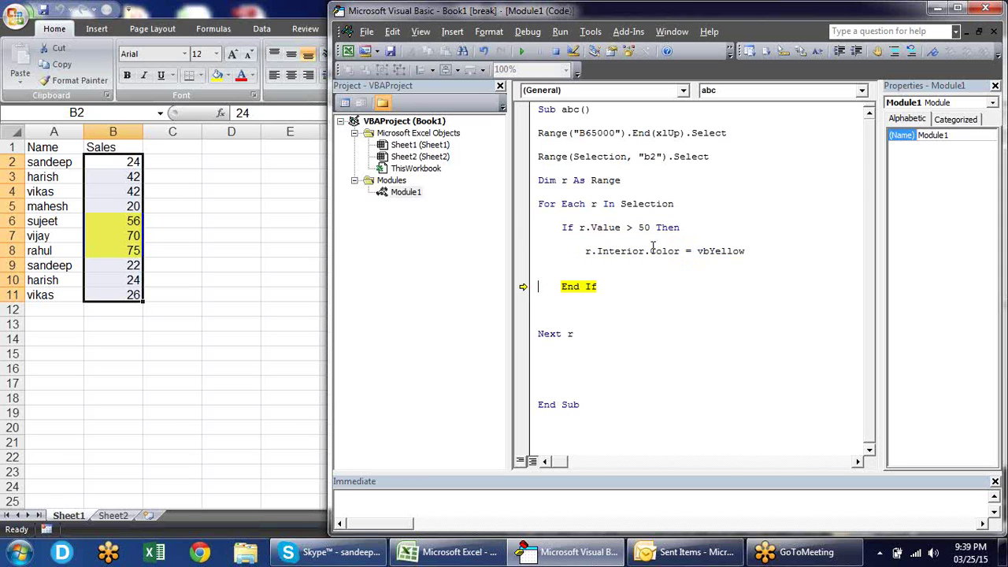
key("F8")
key("F8")
key("F8")
key("F8")
key("F8")
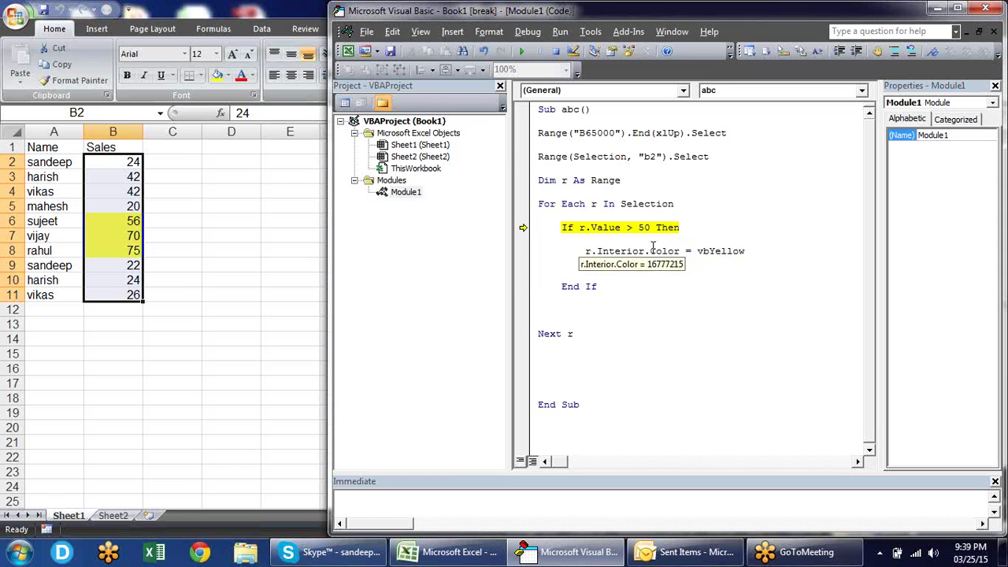
key("F8")
key("F8")
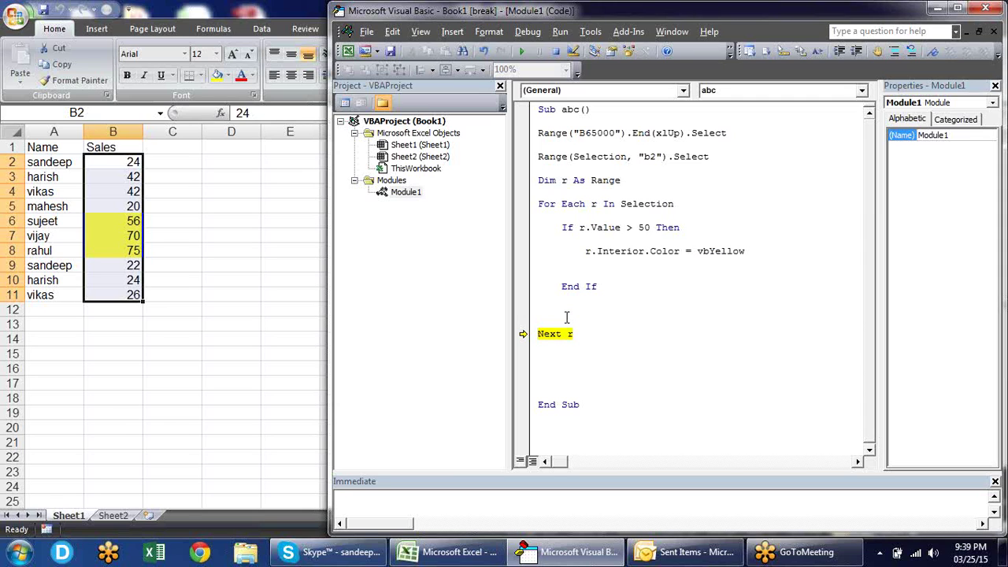
key("F8")
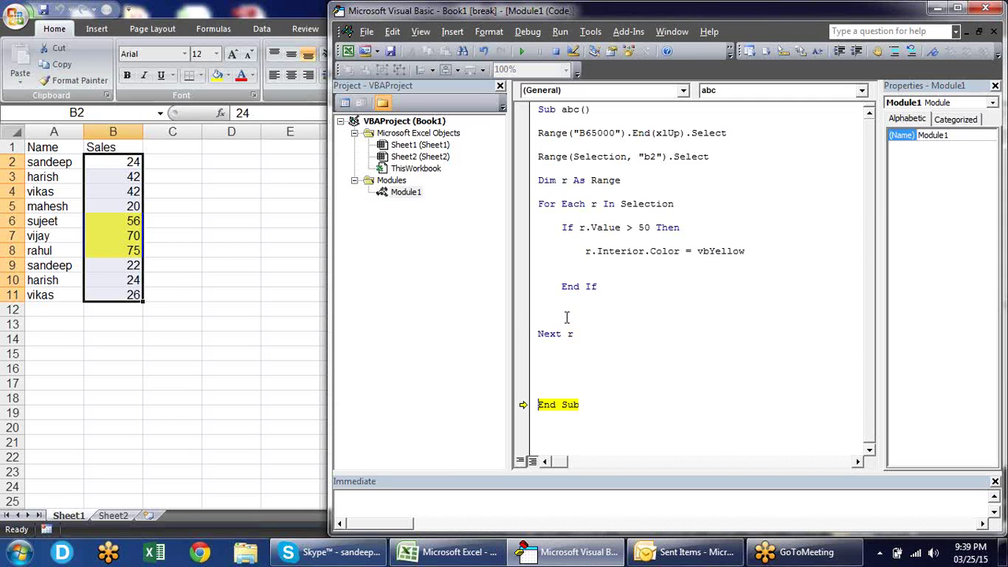
key("F8")
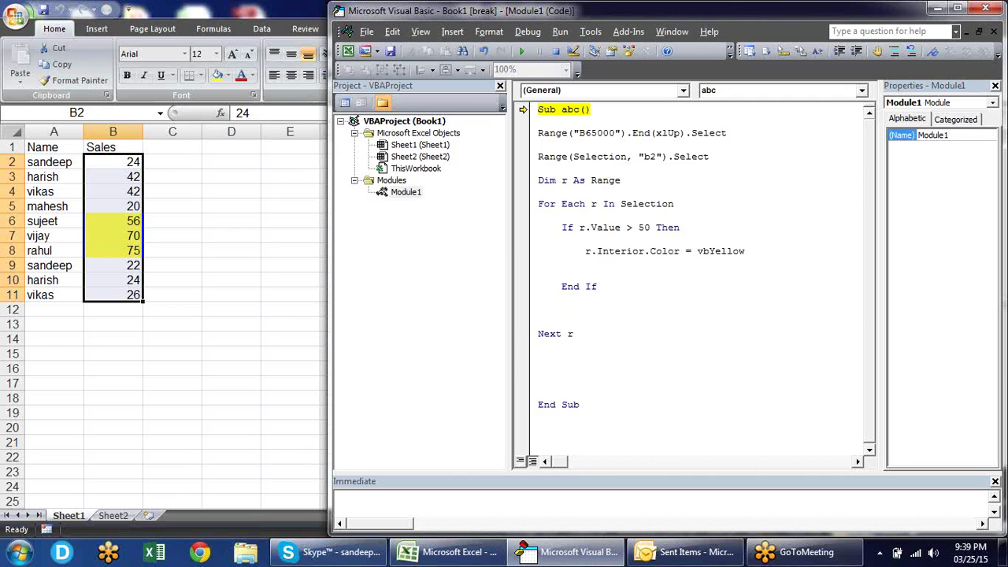
Reset the paused run, then highlight the Range…Select lines and Selection in the loop
left_click(555, 51)
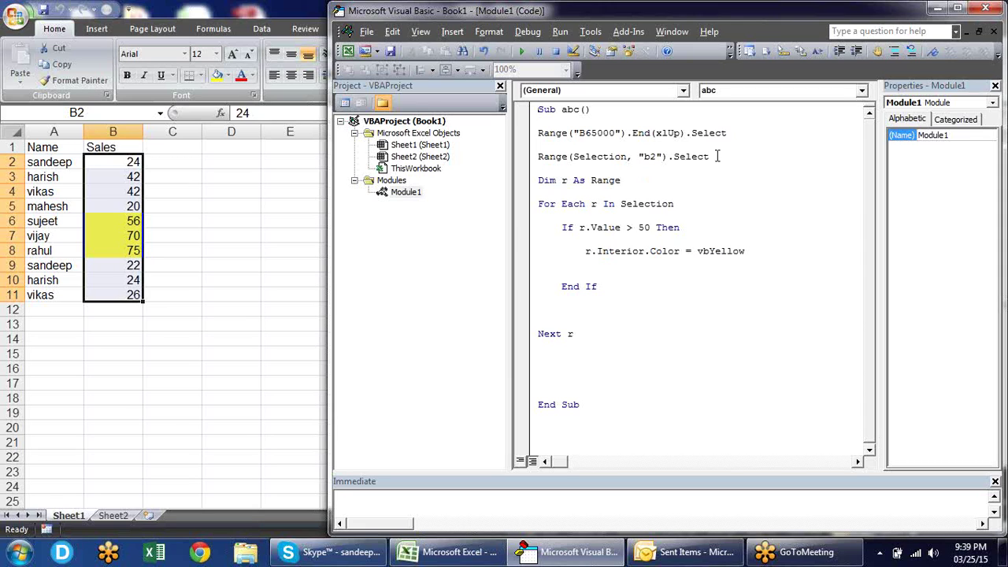
left_click_drag(717, 156, 534, 131)
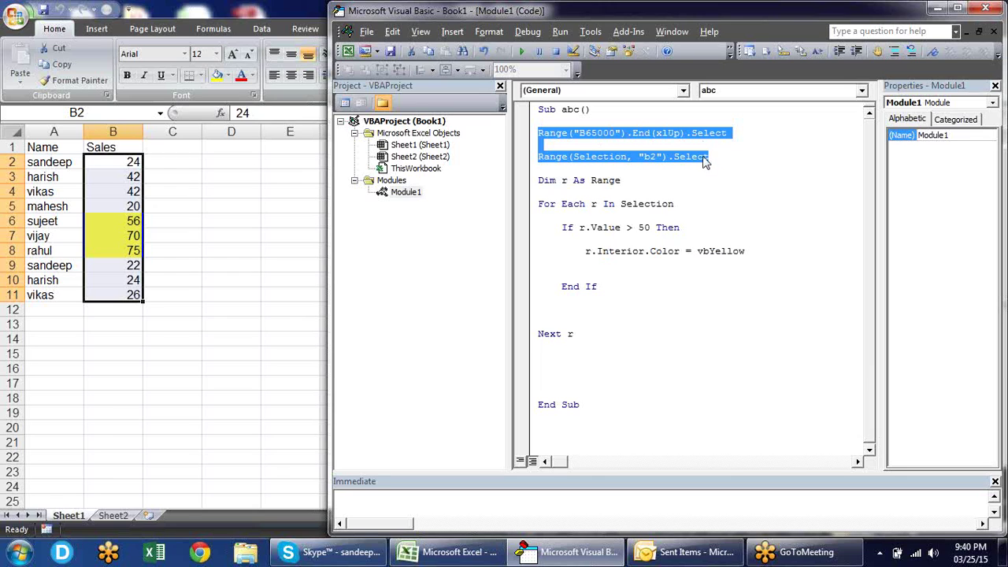
left_click(663, 204)
left_click_drag(680, 204, 621, 205)
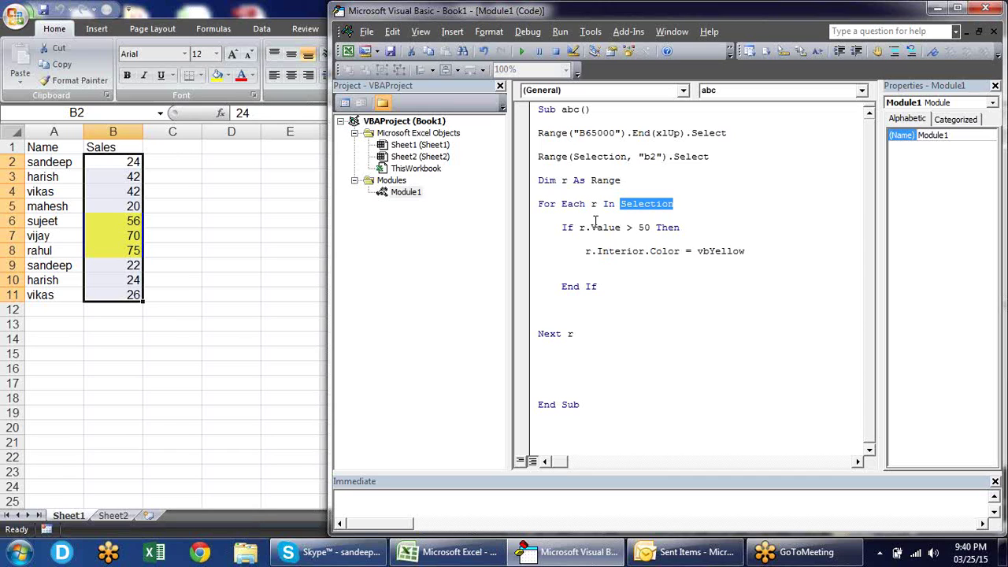
left_click(583, 214)
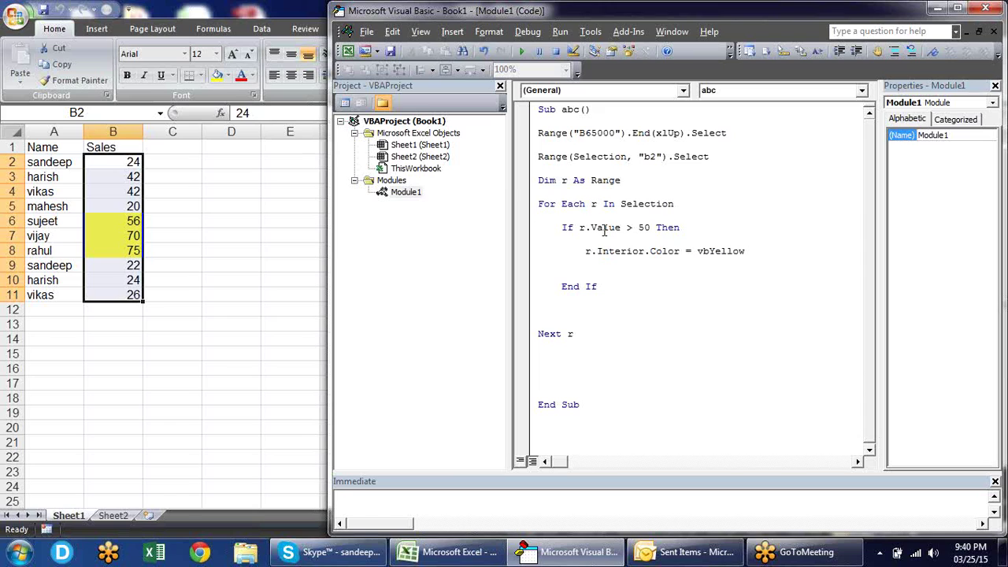
left_click_drag(585, 203, 538, 204)
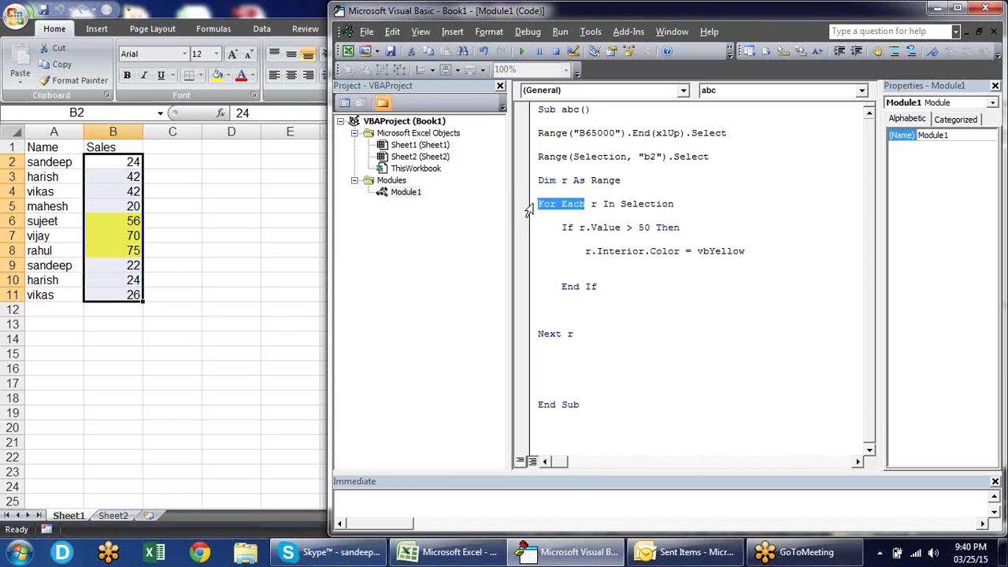
left_click(604, 204)
left_click(684, 204)
left_click_drag(683, 204, 622, 204)
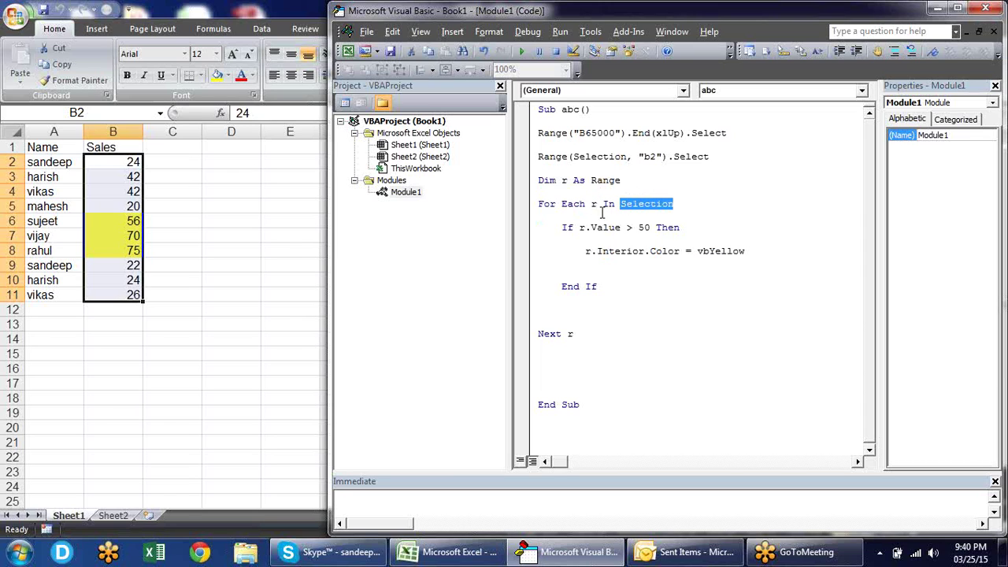
left_click(621, 215)
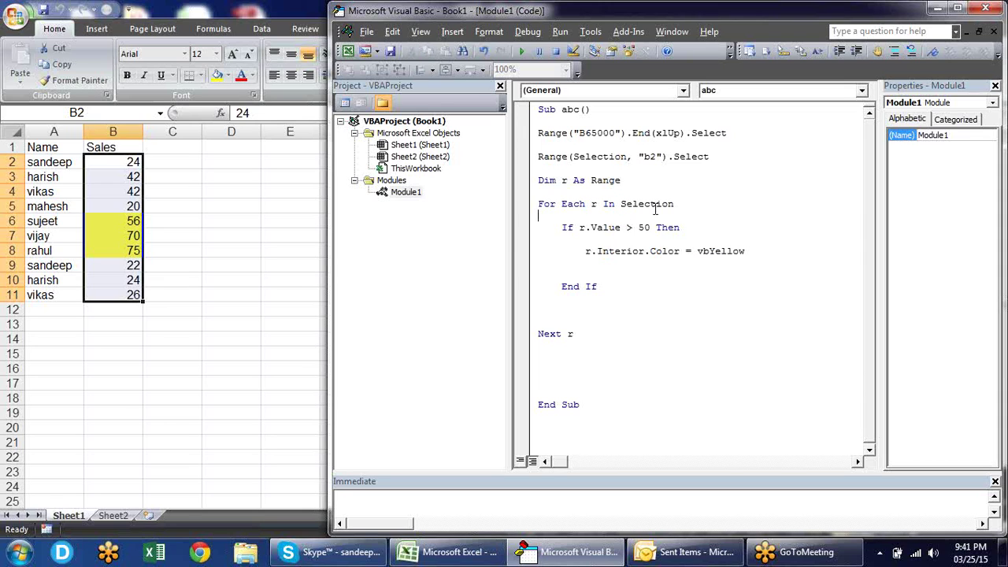
left_click_drag(675, 204, 621, 203)
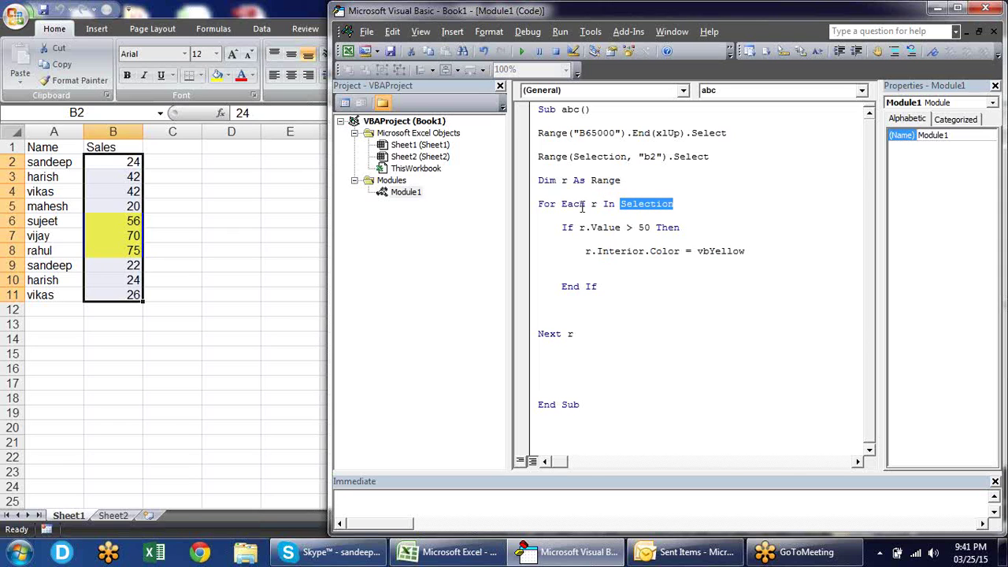
left_click_drag(560, 229, 598, 300)
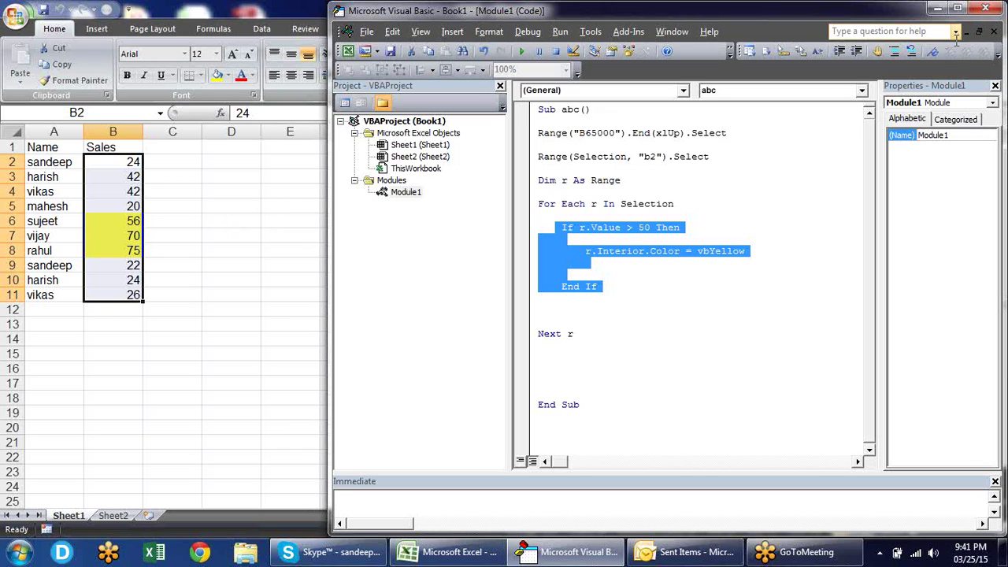
Switch to the worksheet with Alt+F11 and select the table A1:B11, then cells B1, B2 and B11
key("alt+F11")
left_click(236, 238)
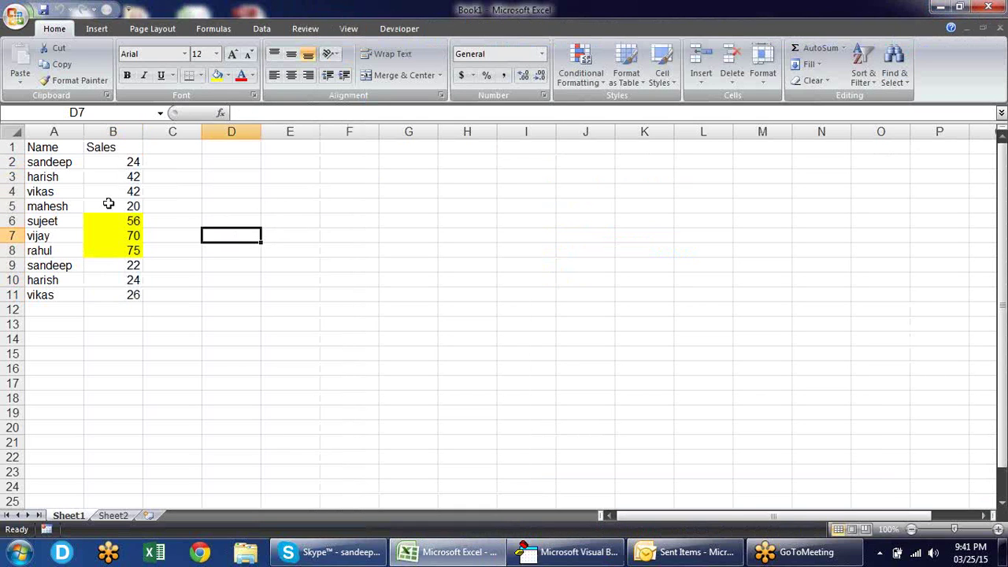
left_click(69, 150)
left_click_drag(69, 150, 134, 294)
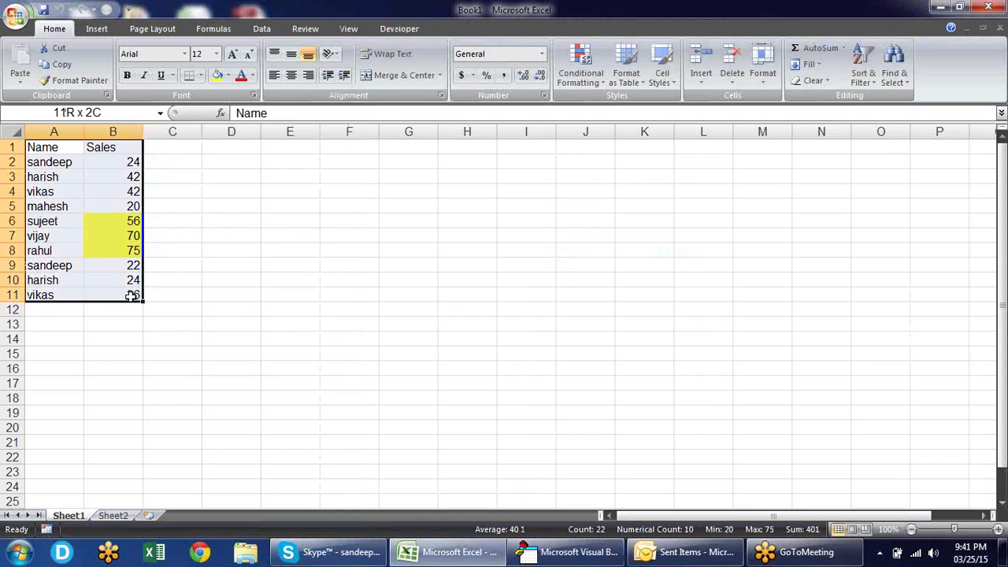
left_click(277, 255)
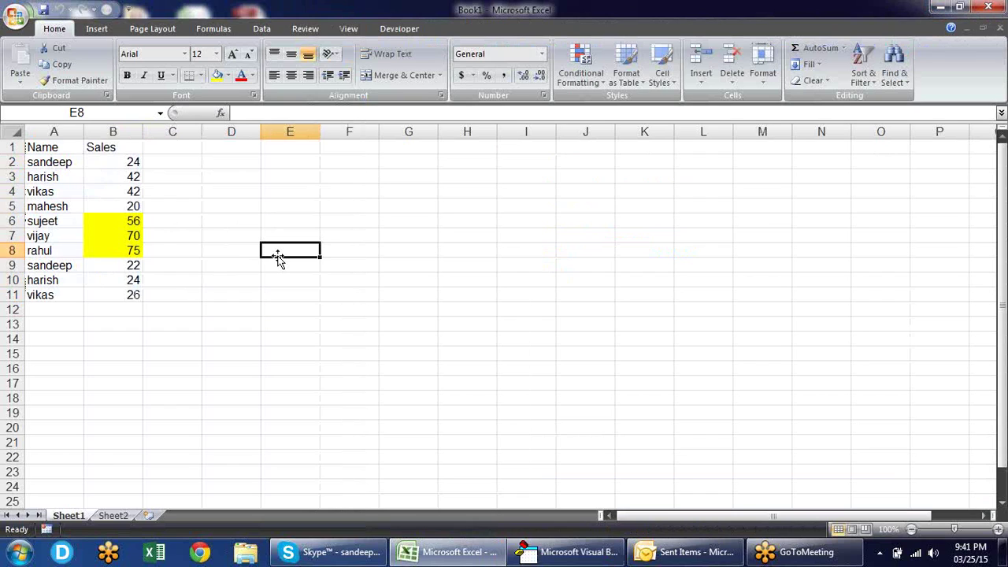
left_click(135, 150)
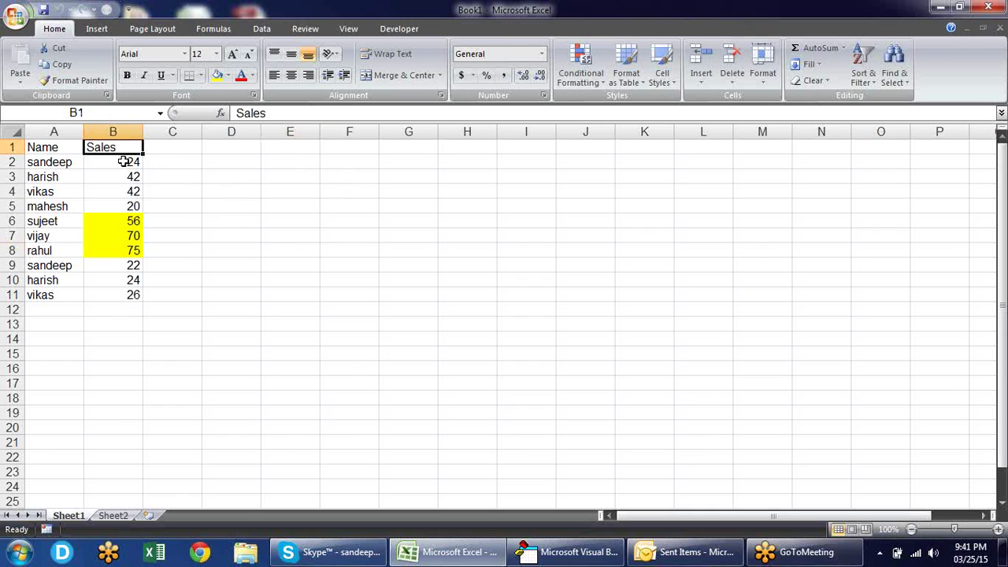
left_click(124, 162)
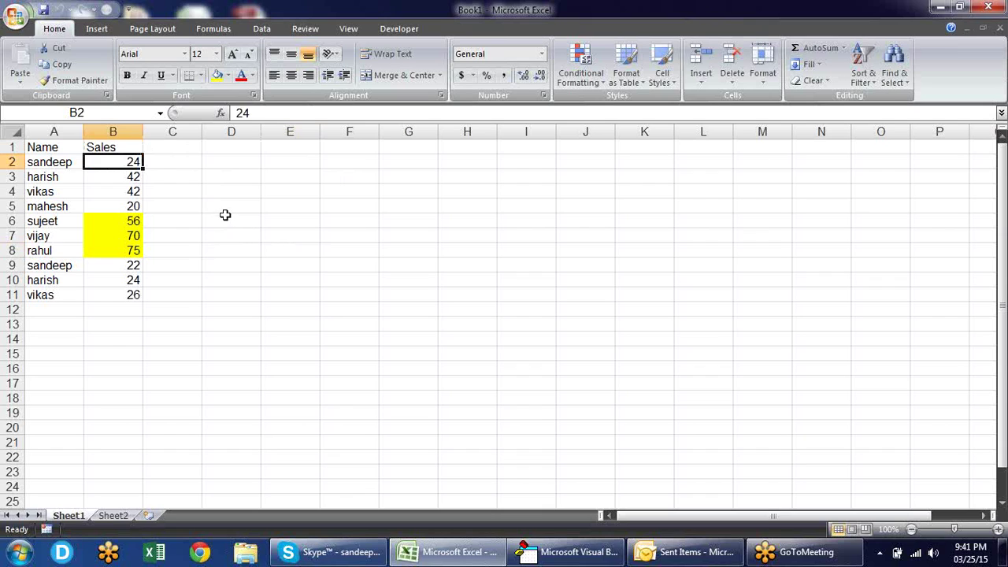
left_click(131, 146)
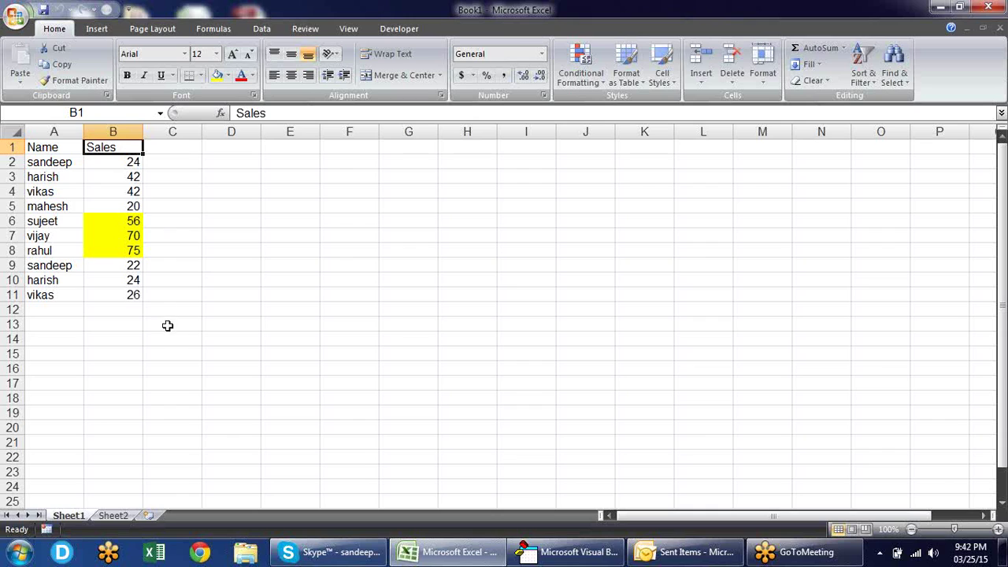
left_click(138, 299)
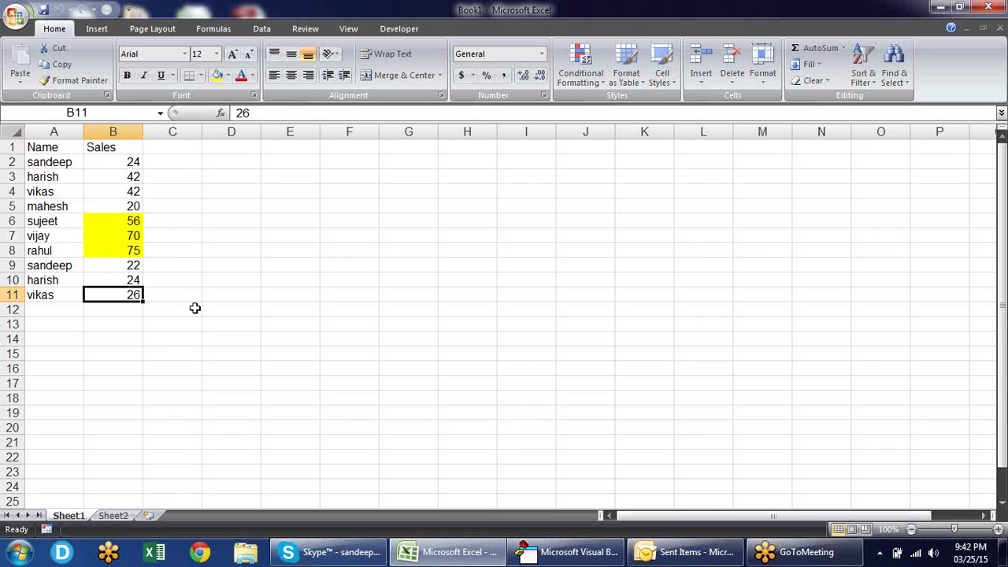
left_click(106, 143)
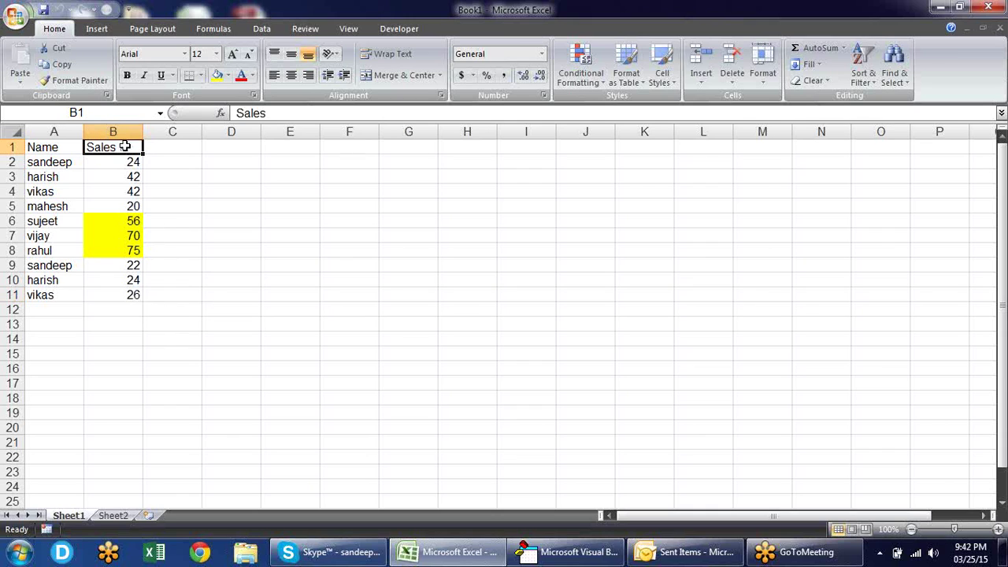
Clear B1, select B2:B11 with Ctrl+Shift+arrows, then re-enter the header 'Sales' in B1
key("Delete")
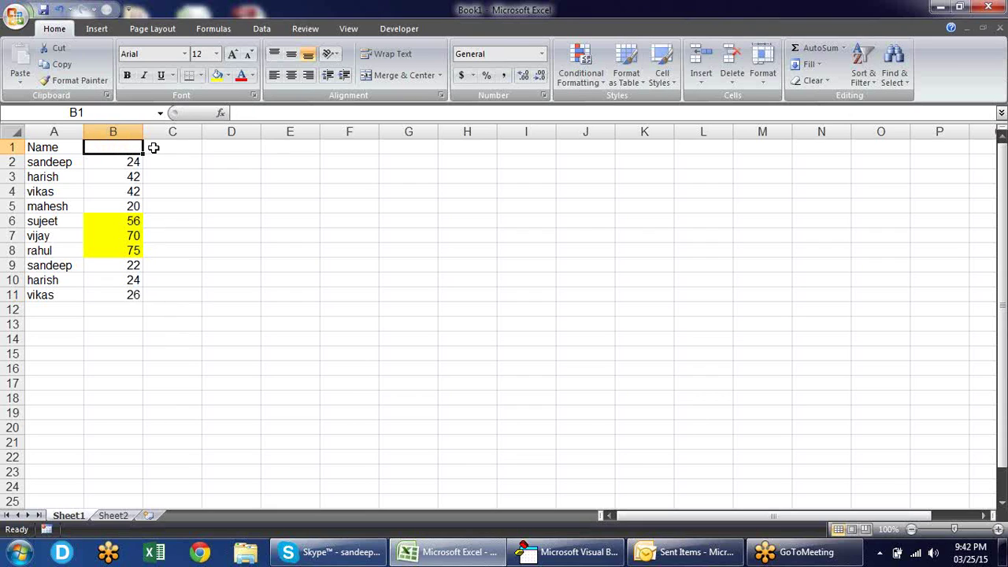
key("Down")
key("Down")
key("Down")
key("Up")
key("Up")
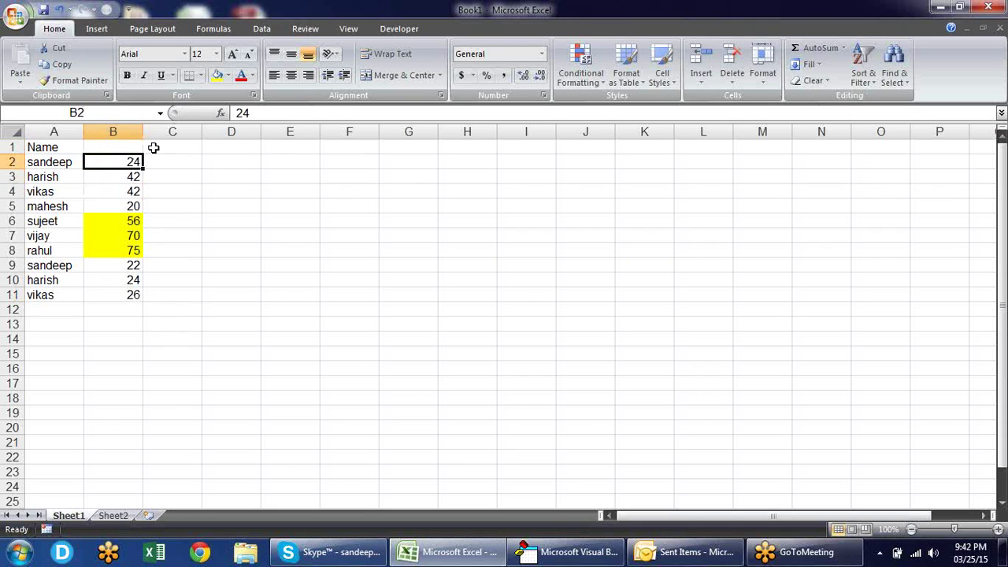
key("ctrl+shift+Down")
key("Down")
key("Down")
key("Down")
key("Down")
key("Down")
key("Down")
key("Down")
key("ctrl+shift+Up")
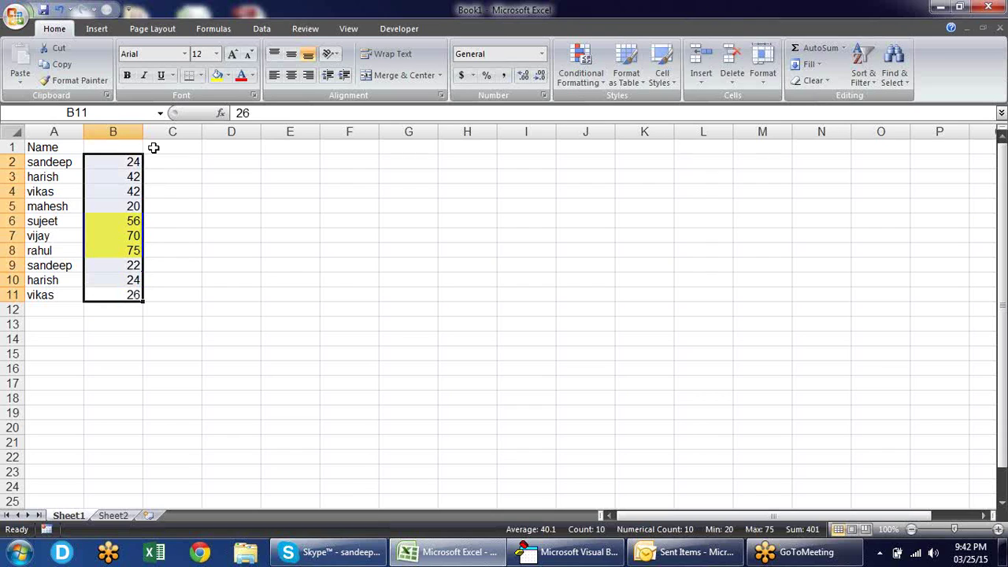
key("Up")
key("Up")
key("Up")
key("ctrl+Up")
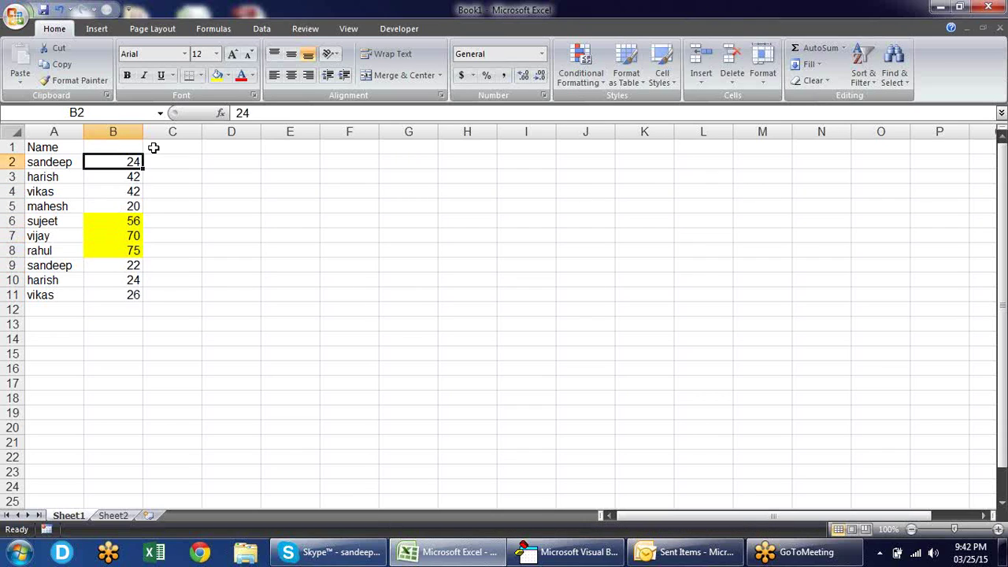
key("Up")
type("Sales")
key("Return")
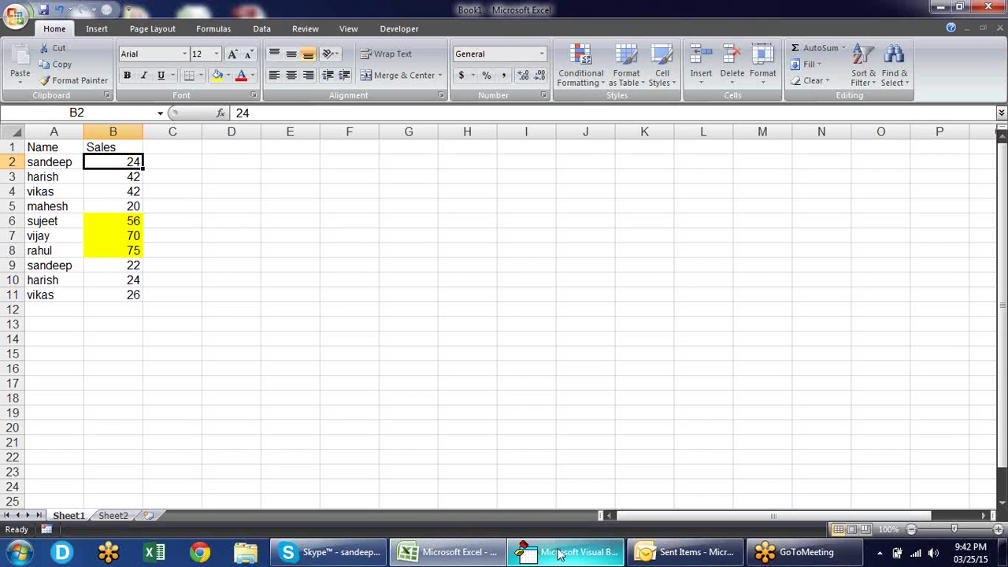
Glance at the macro code, then return to the worksheet and select B2
left_click(561, 553)
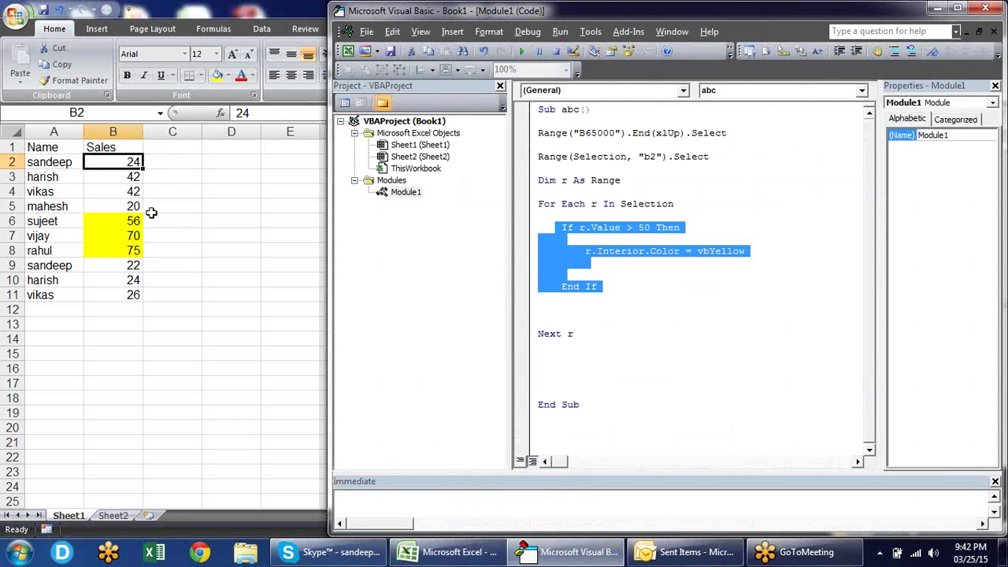
left_click(131, 297)
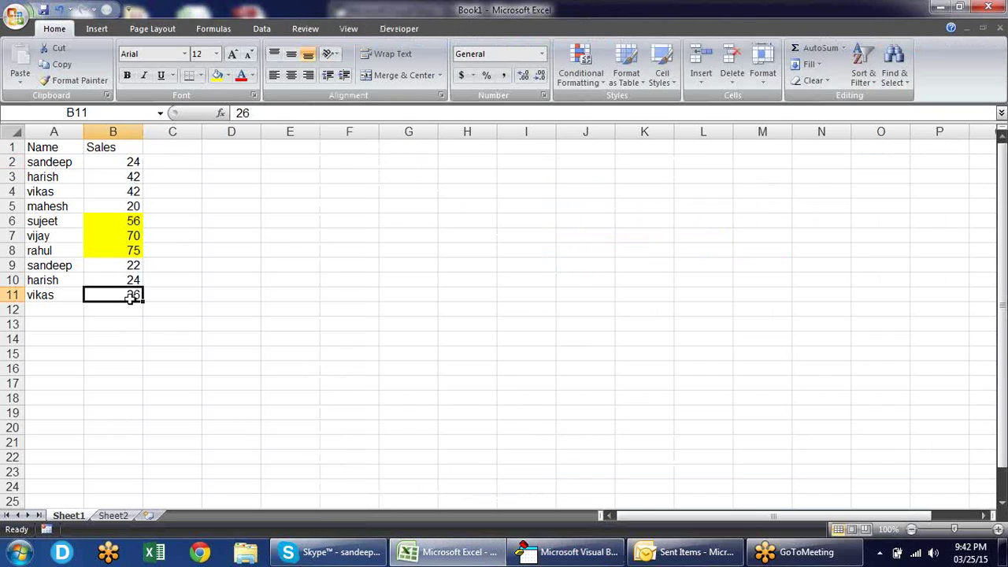
left_click(130, 163)
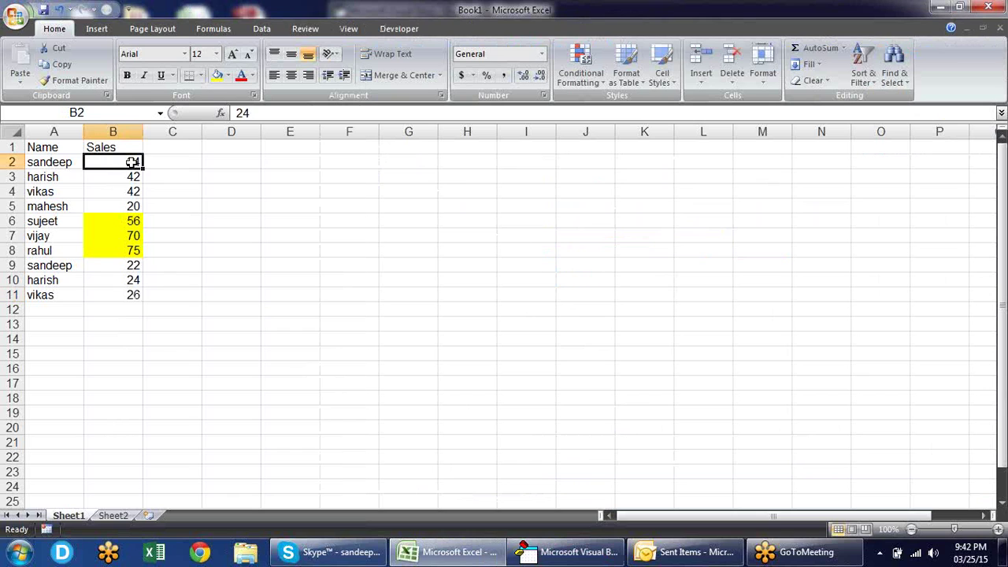
Return to the VBA editor and put the caret on macro abc's colour-setting line
left_click(583, 552)
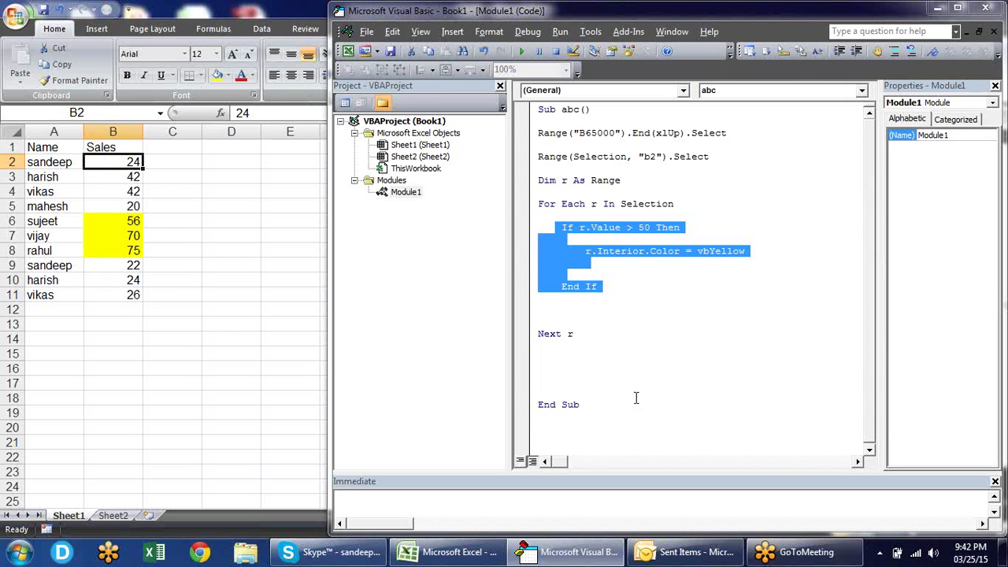
left_click(652, 304)
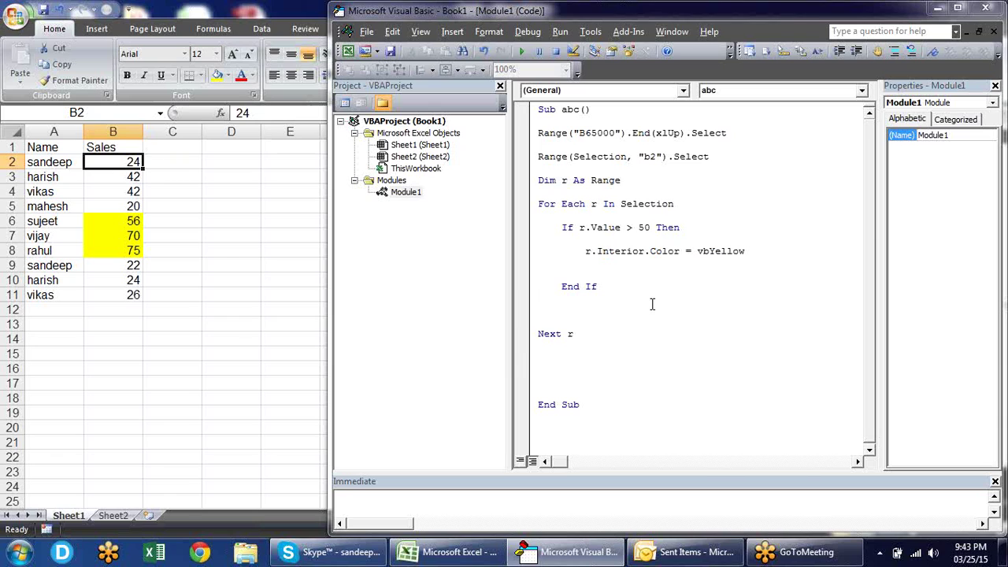
key("Down")
key("Down")
key("Up")
Comment out both Range…Select lines so the loop runs over the current Selection
left_click(707, 156)
left_click_drag(706, 157, 532, 133)
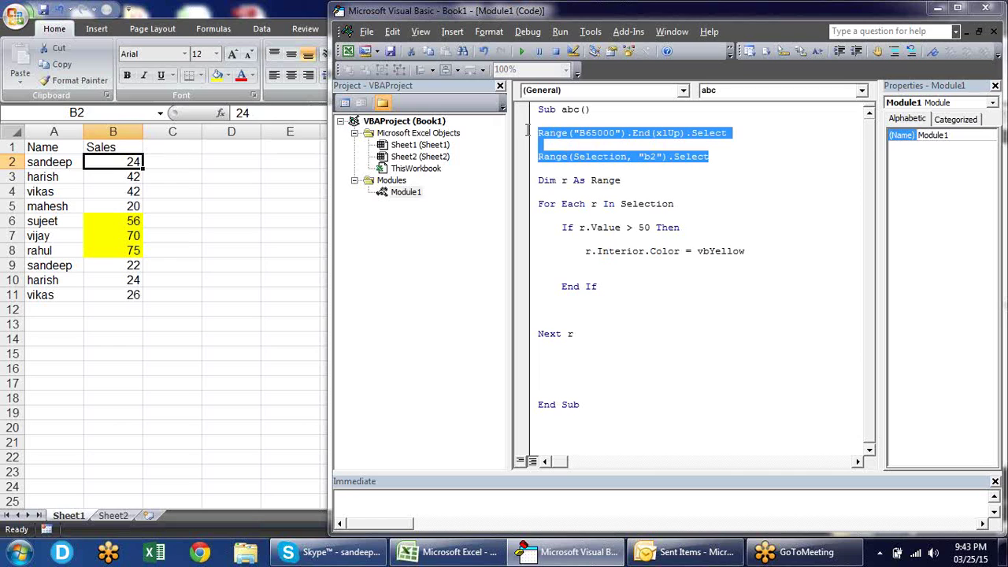
left_click(895, 51)
left_click(817, 180)
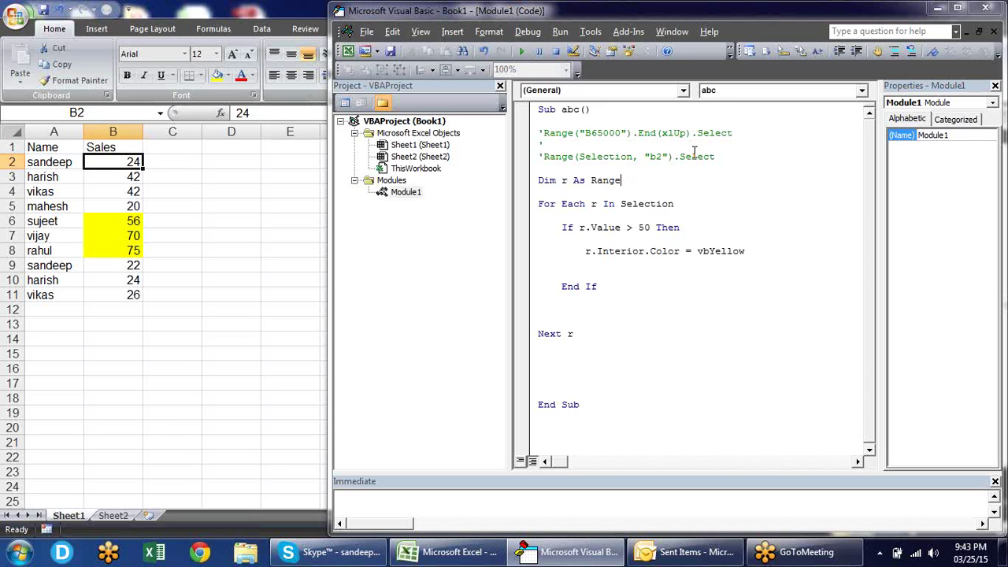
left_click_drag(674, 204, 620, 204)
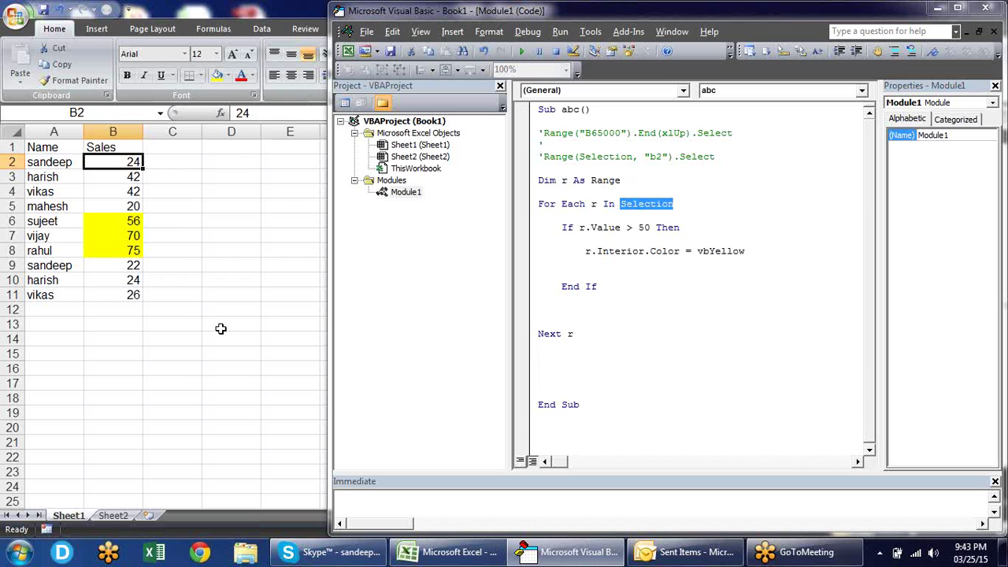
Set the fill of the yellow Sales cells B6:B8 to No Fill
left_click_drag(123, 220, 123, 250)
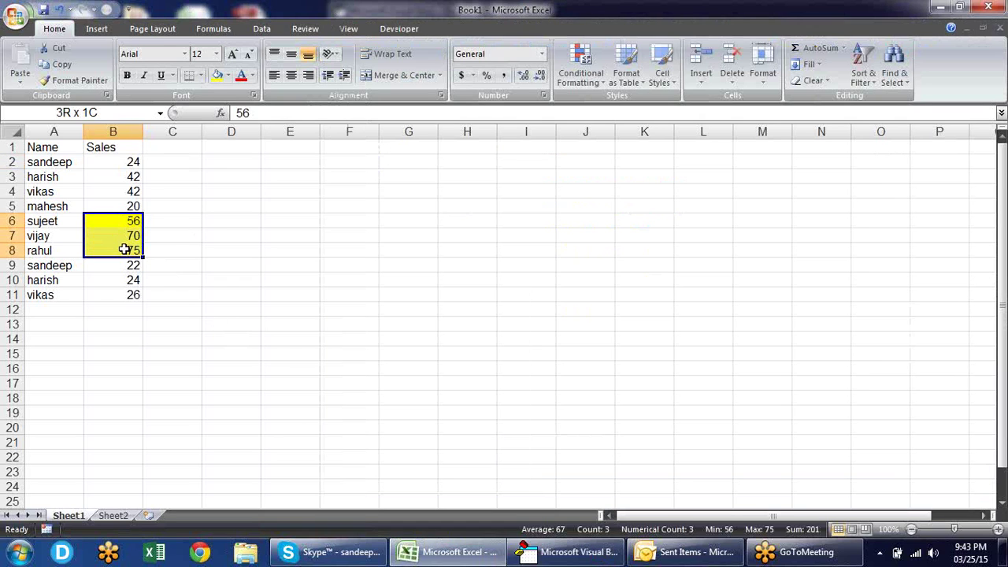
left_click(227, 76)
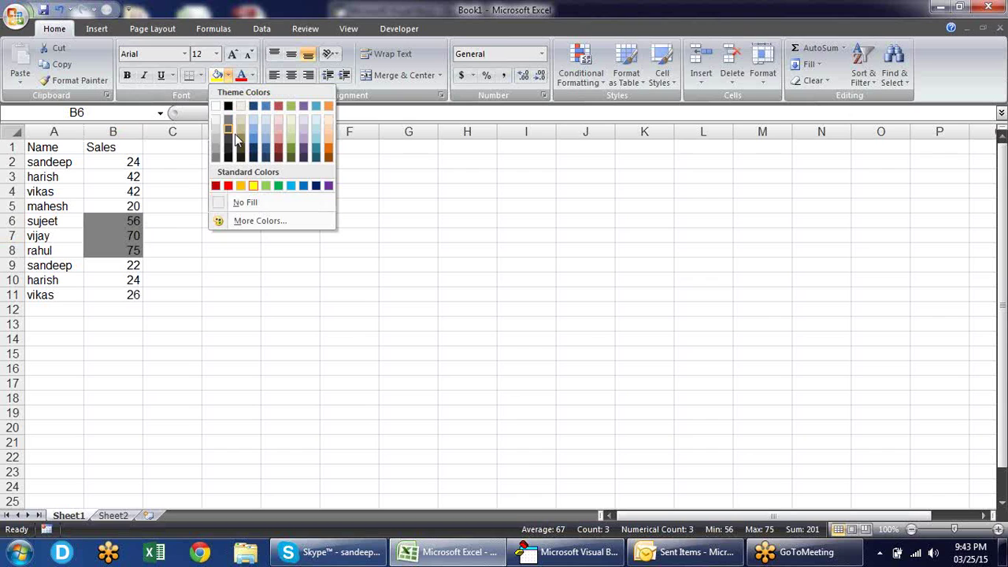
left_click(248, 203)
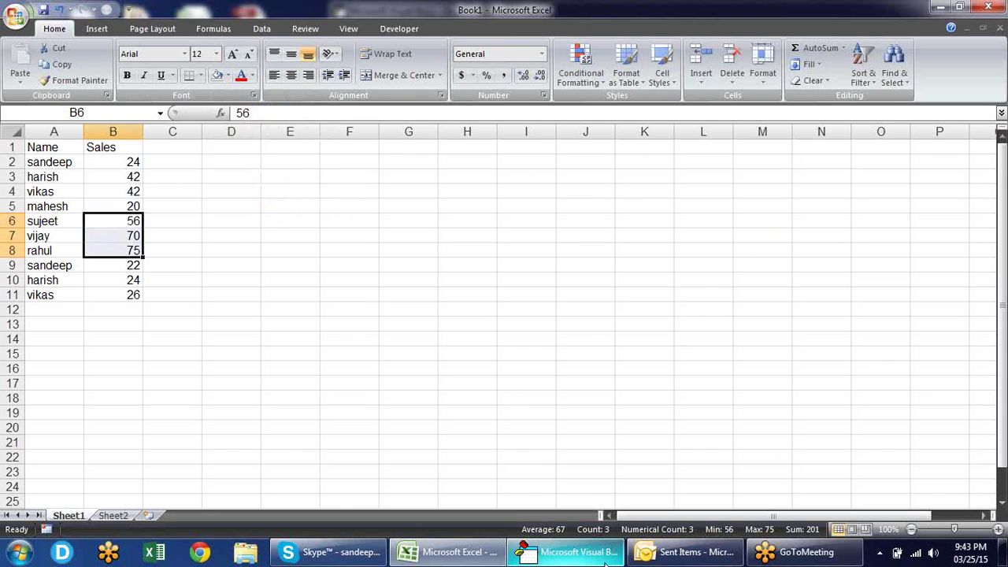
left_click(602, 560)
left_click(648, 267)
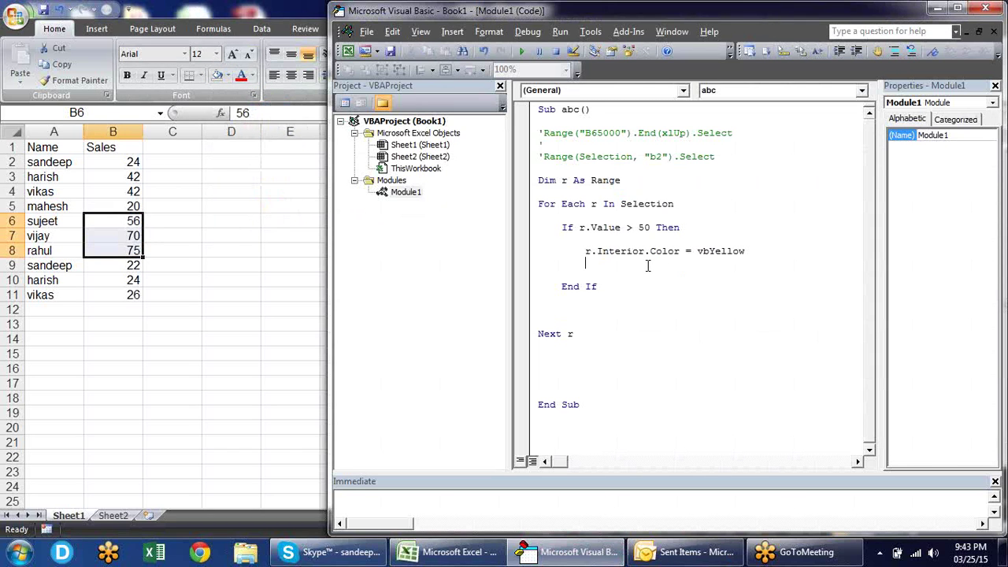
Select B2:B11, run macro abc from the editor, and return to the worksheet
left_click_drag(113, 161, 122, 295)
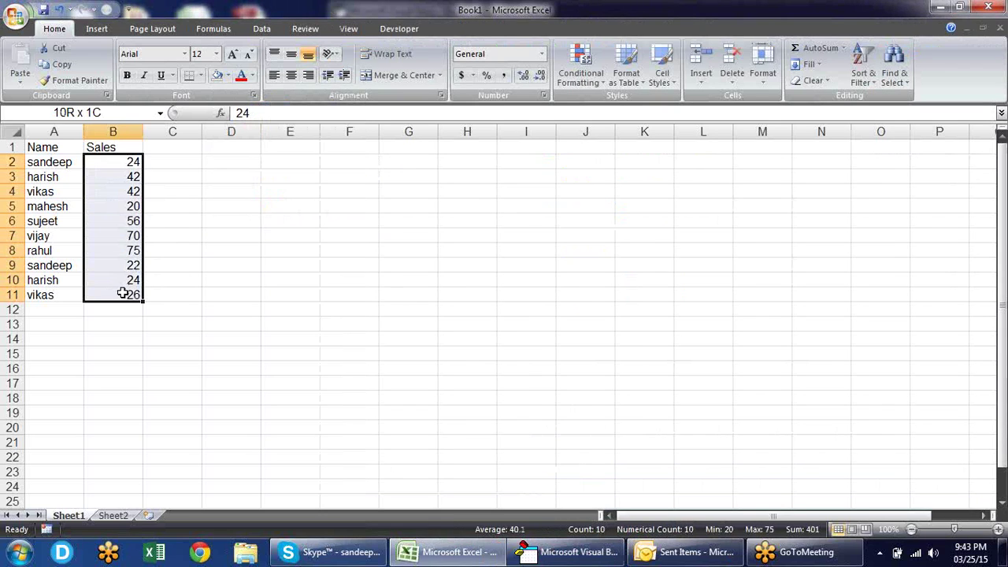
left_click(573, 554)
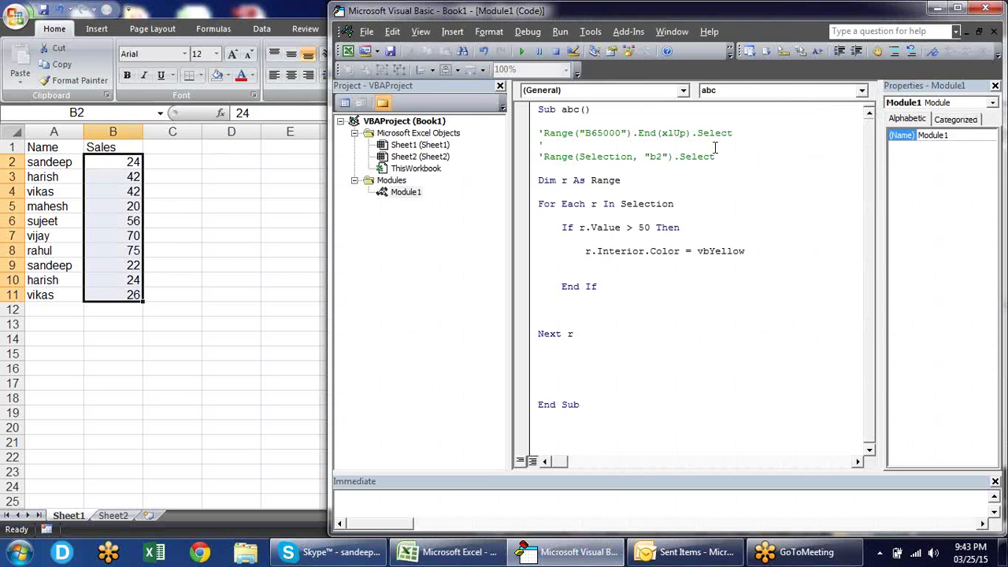
left_click(521, 51)
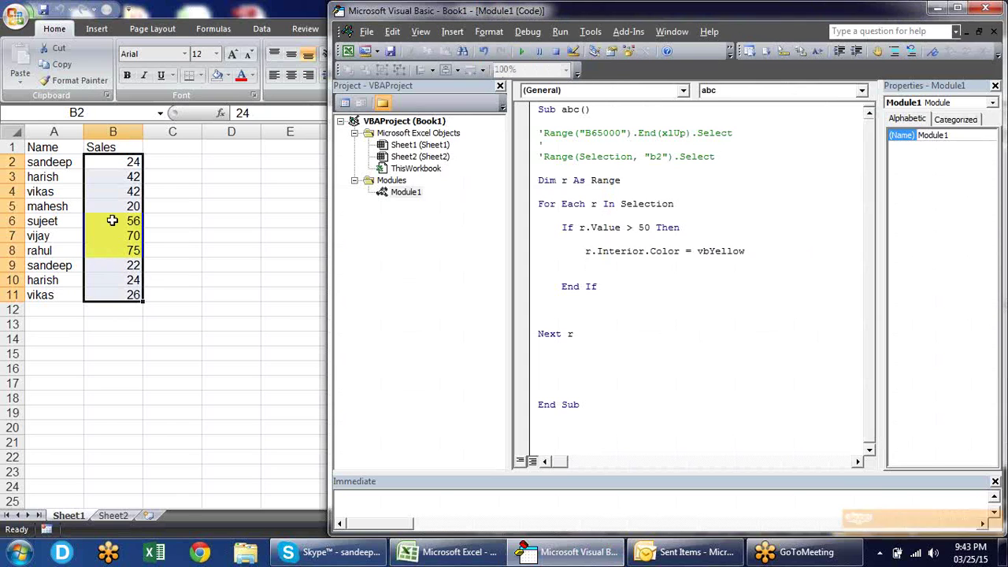
left_click(249, 164)
left_click_drag(291, 161, 453, 324)
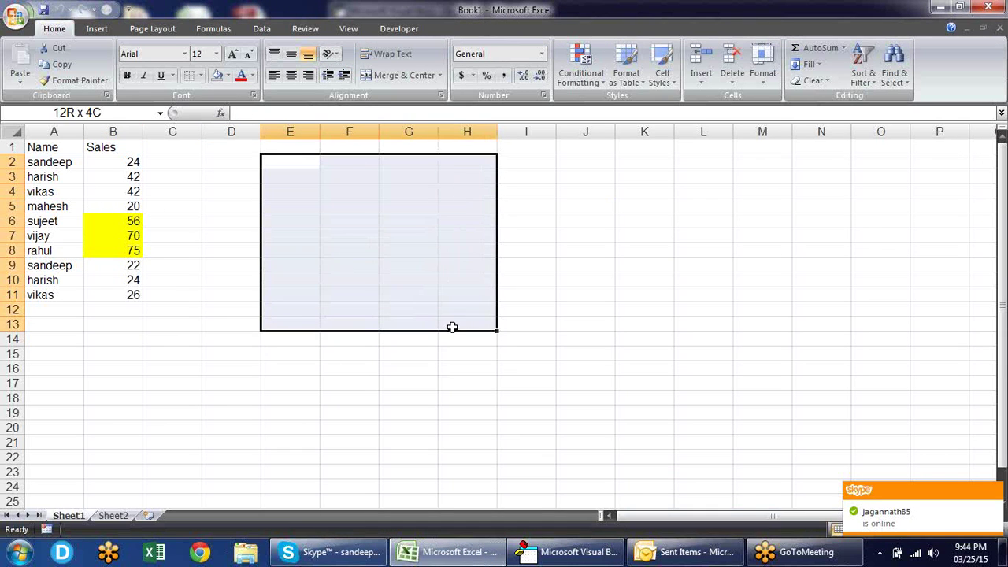
type("=ra")
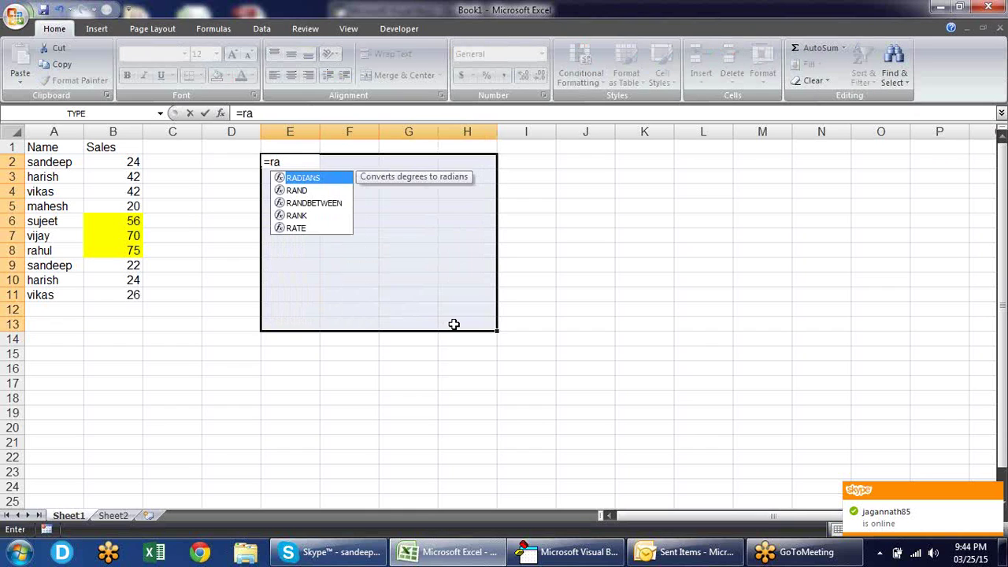
key("Down")
key("Down")
key("Tab")
type("10")
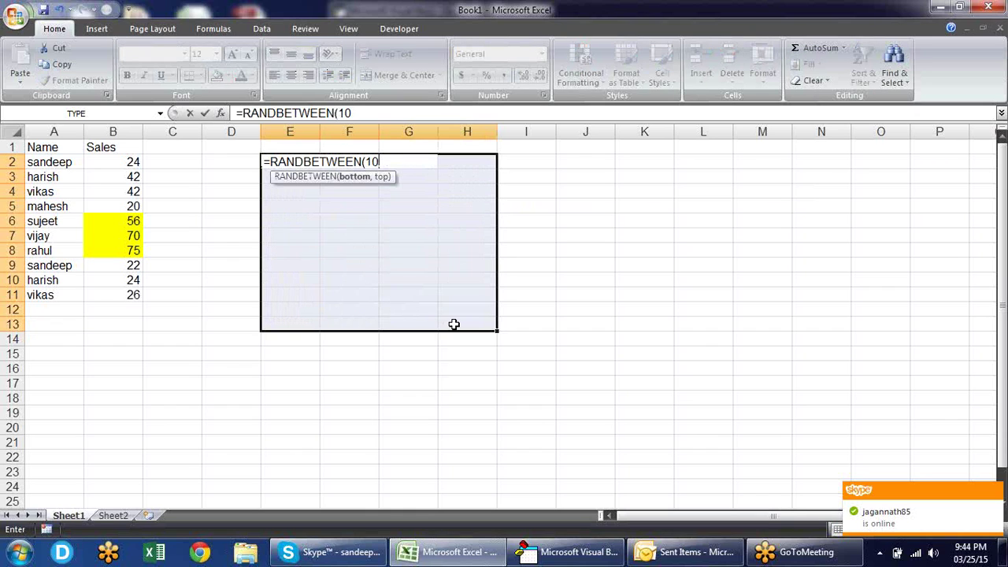
type(".90)")
key("ctrl+Return")
key("ctrl+c")
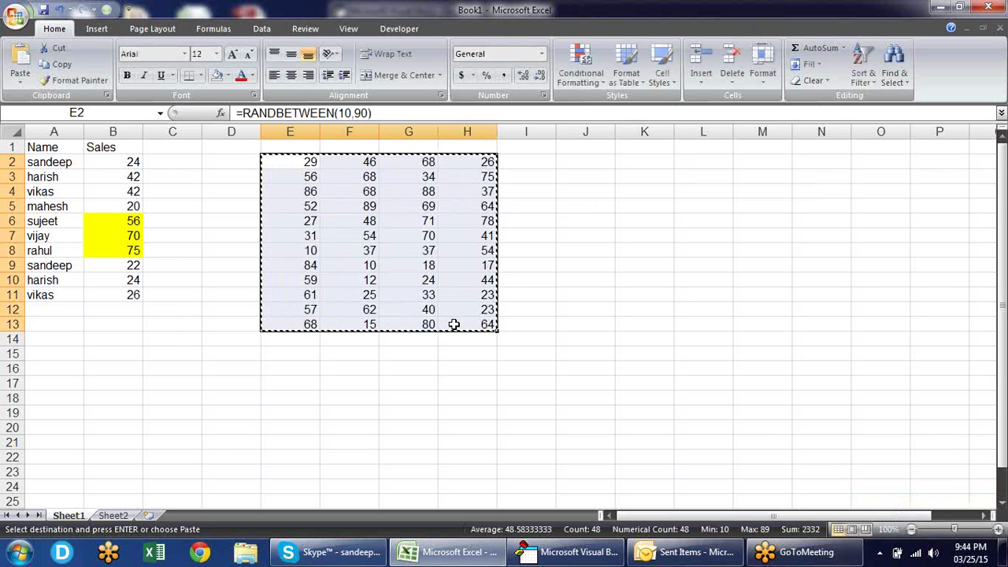
key("alt+e")
key("s")
key("v")
key("Return")
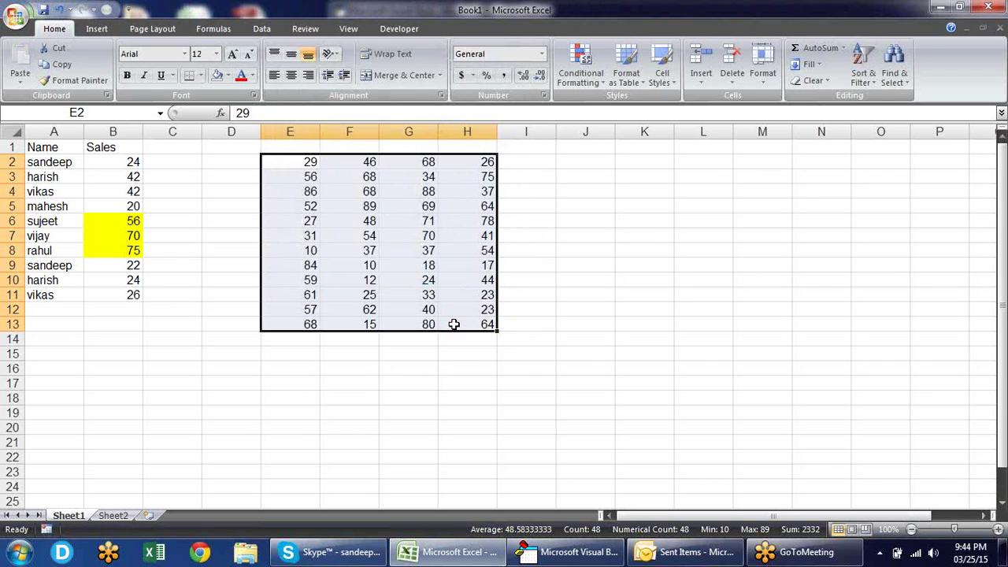
left_click(564, 554)
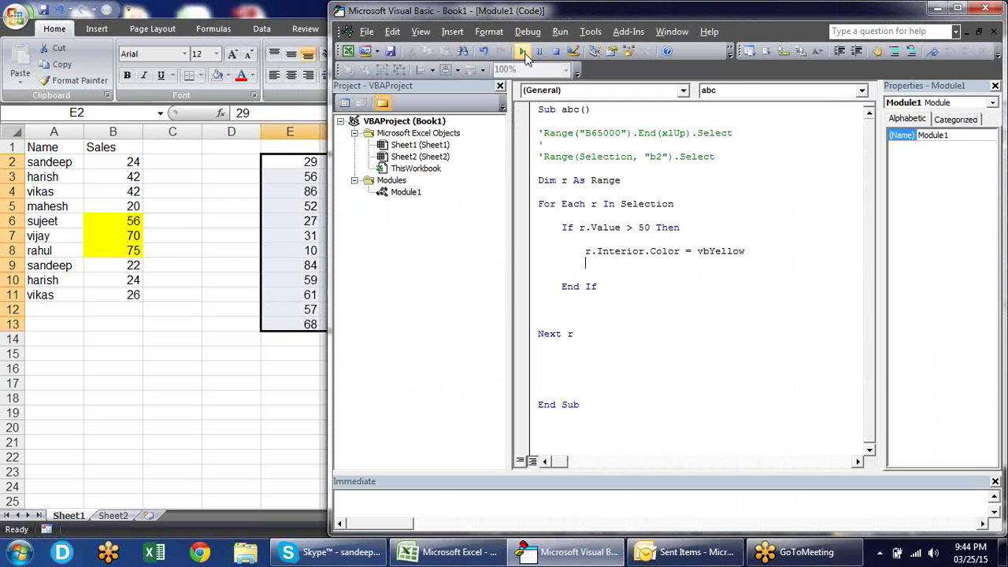
left_click(523, 52)
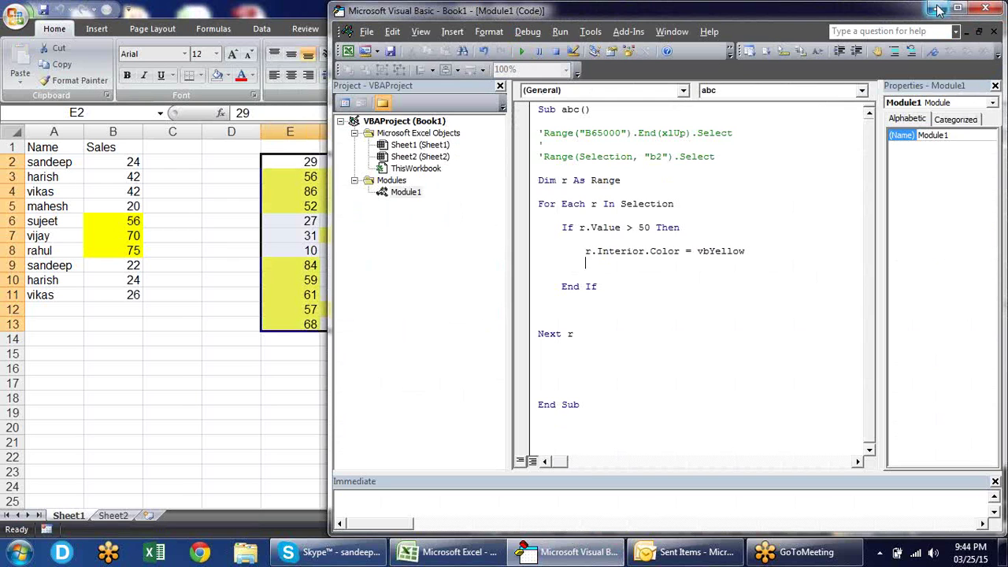
left_click(937, 8)
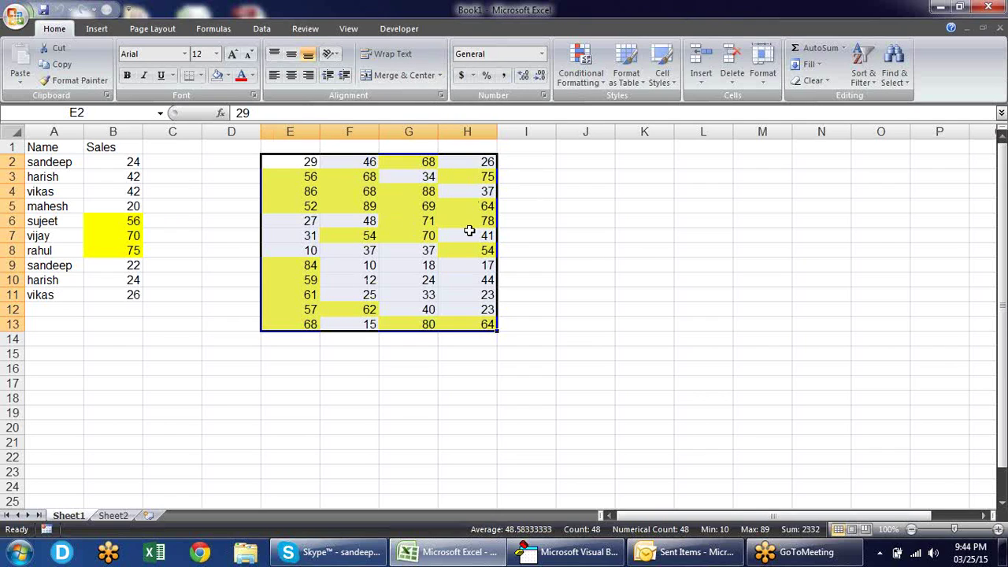
left_click_drag(185, 170, 209, 197)
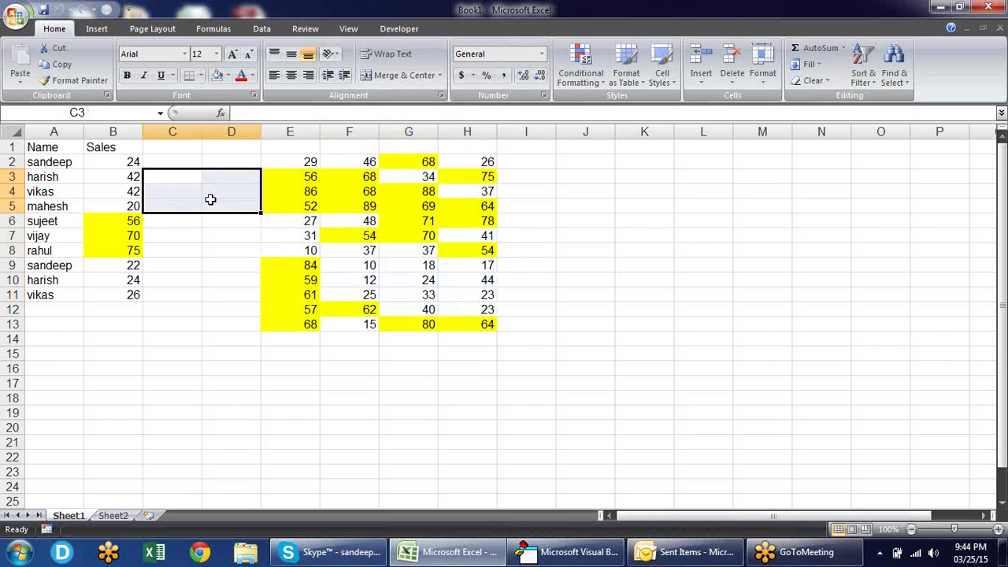
left_click_drag(280, 164, 483, 327)
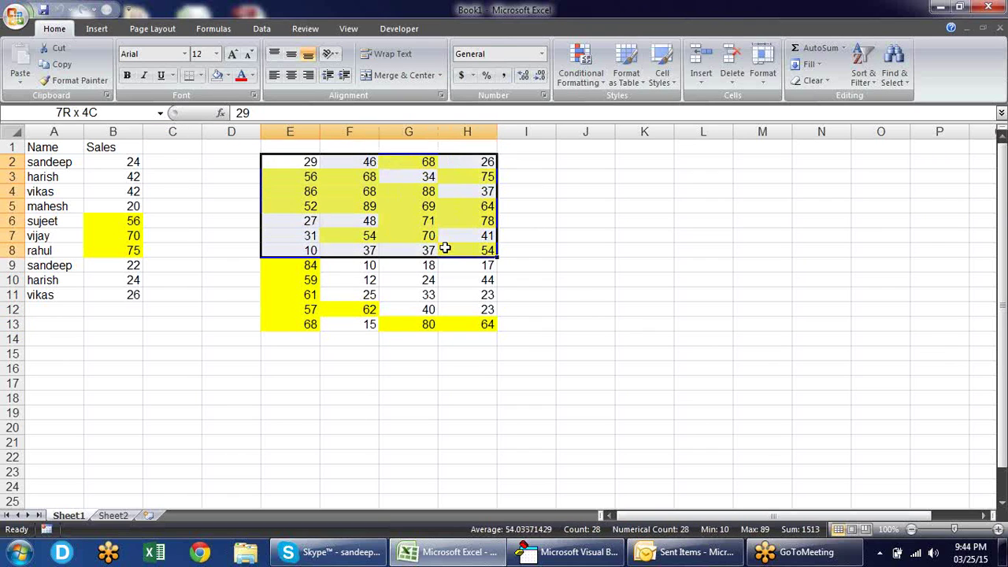
key("alt+e")
key("a")
key("f")
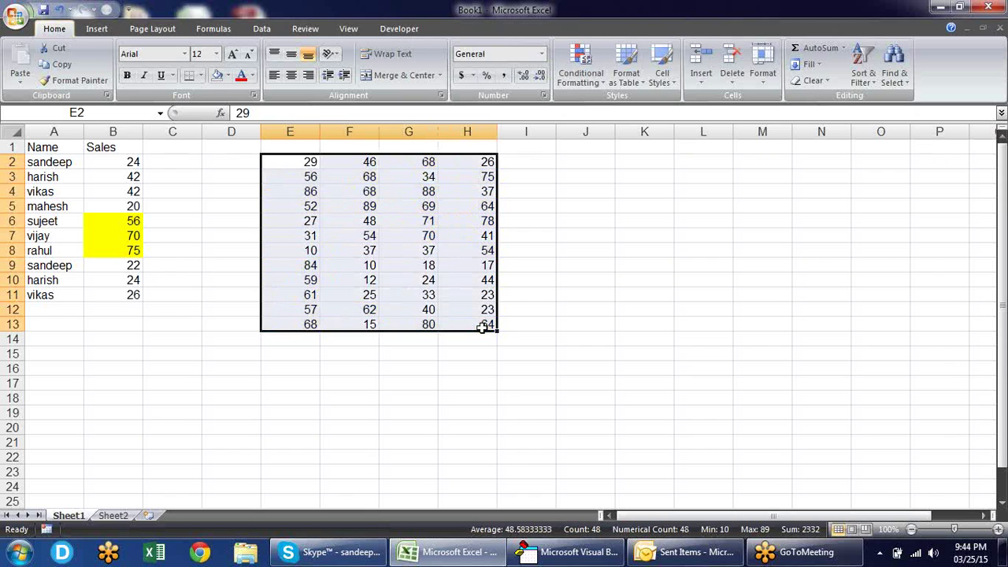
key("Delete")
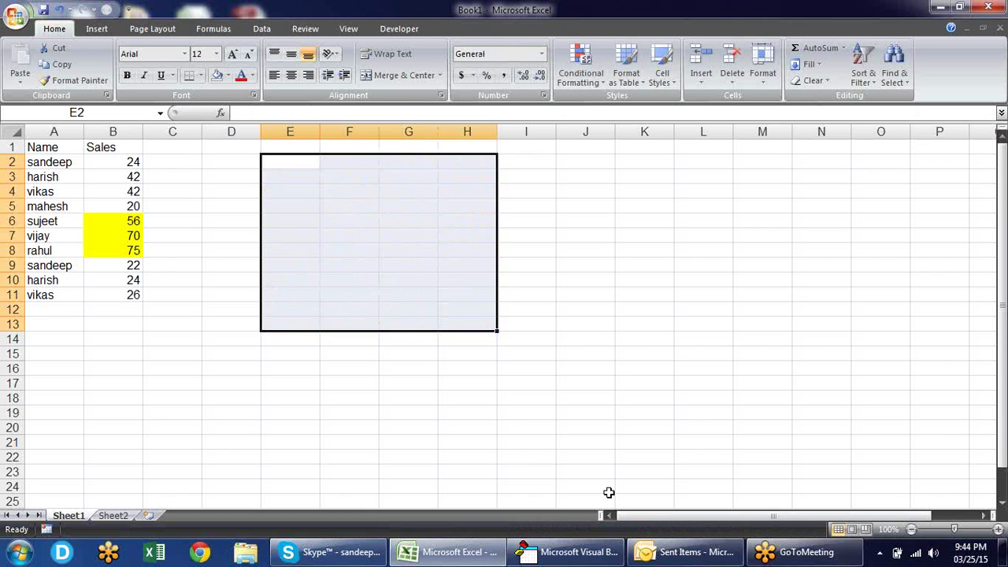
Type the comment '=if(b2>50,"Yellow","Green") on the line below End If
left_click(571, 554)
type("'=")
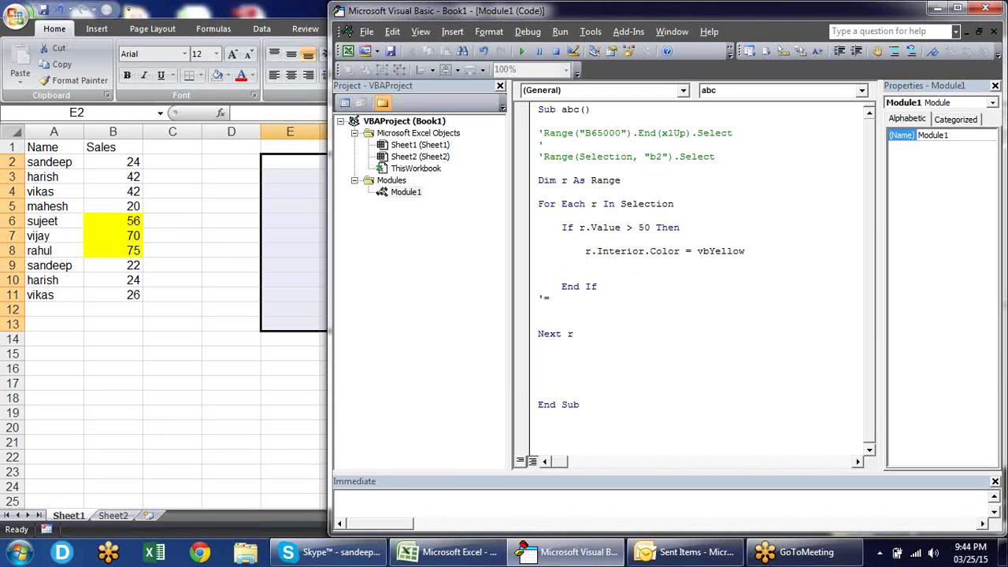
type("if")
type("len")
key("BackSpace")
key("BackSpace")
type("2>50,\"")
type("Yellow")
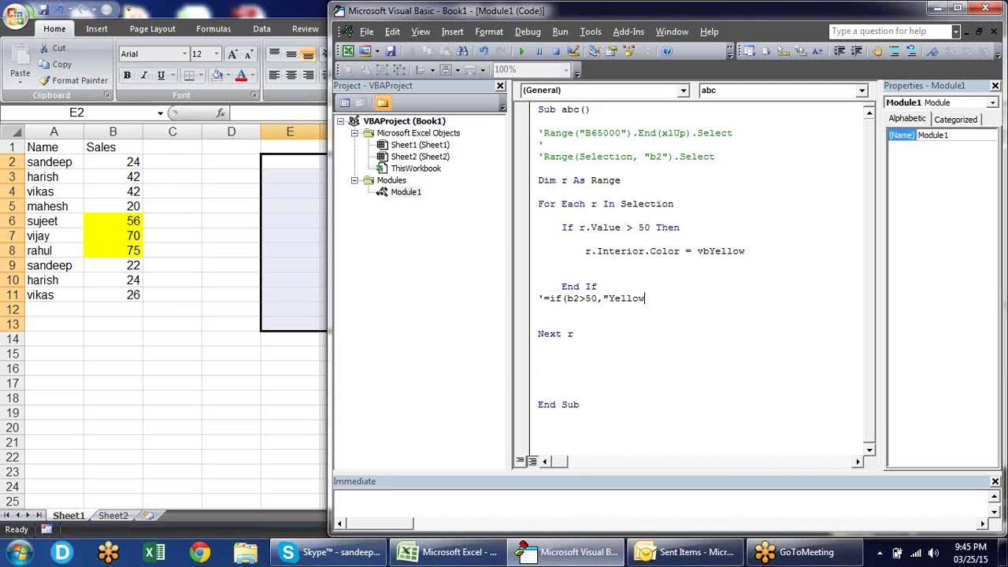
type("\",")
type("Green")
Highlight the r.Value > 50 condition and the vbYellow colour line to compare with the formula
left_click_drag(650, 298, 552, 304)
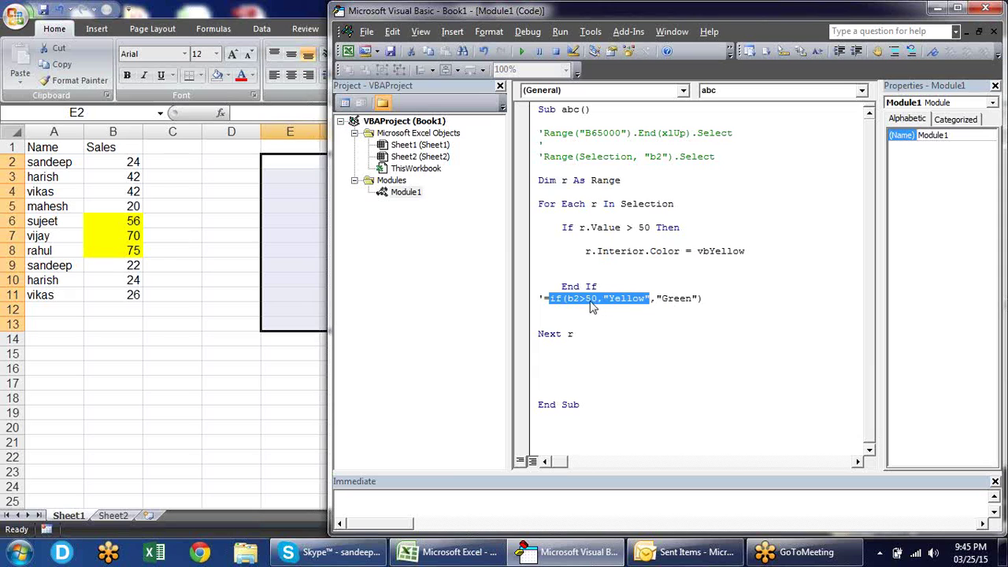
left_click(584, 299)
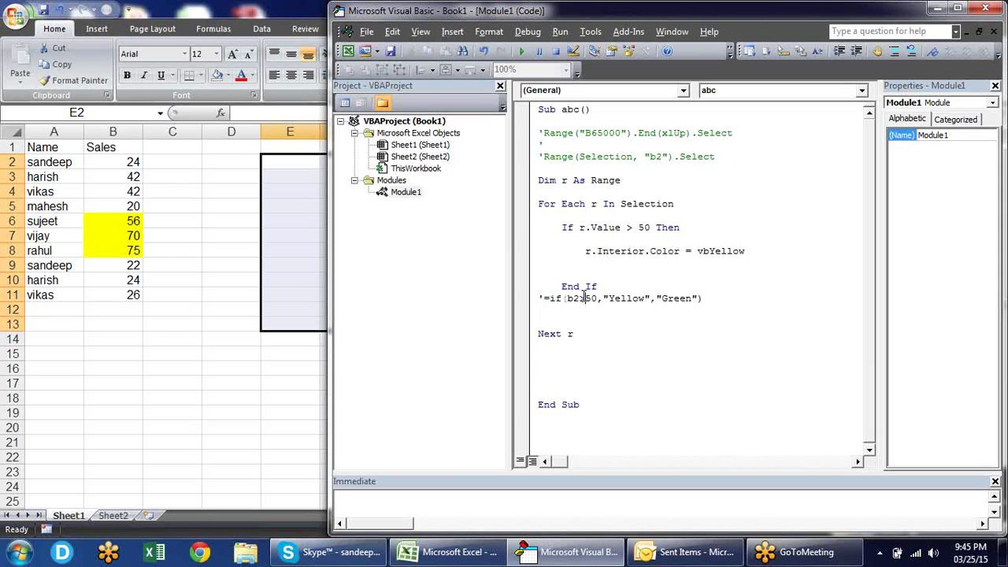
left_click(635, 298)
left_click_drag(579, 229, 650, 227)
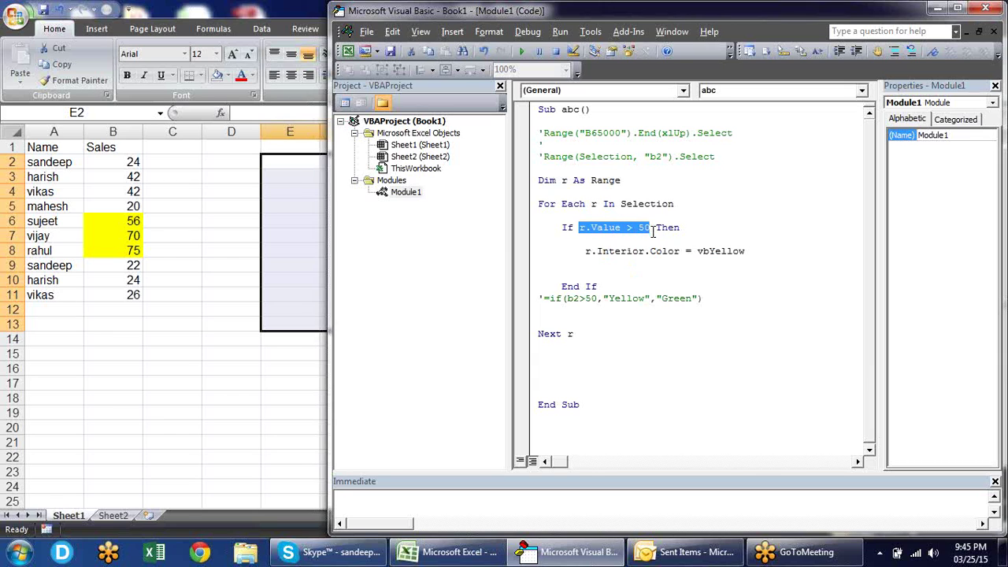
left_click(664, 228)
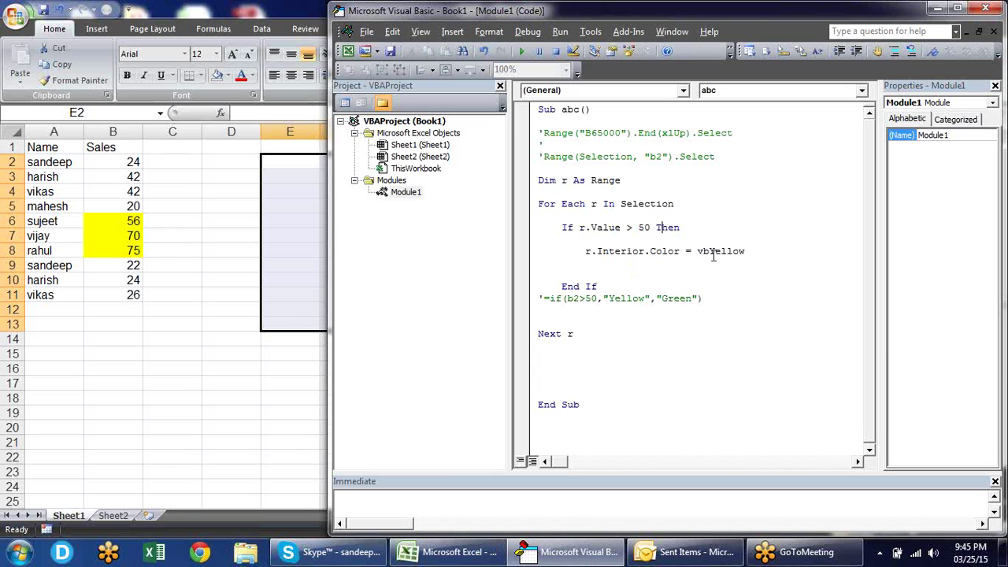
left_click(756, 250)
left_click_drag(745, 250, 574, 242)
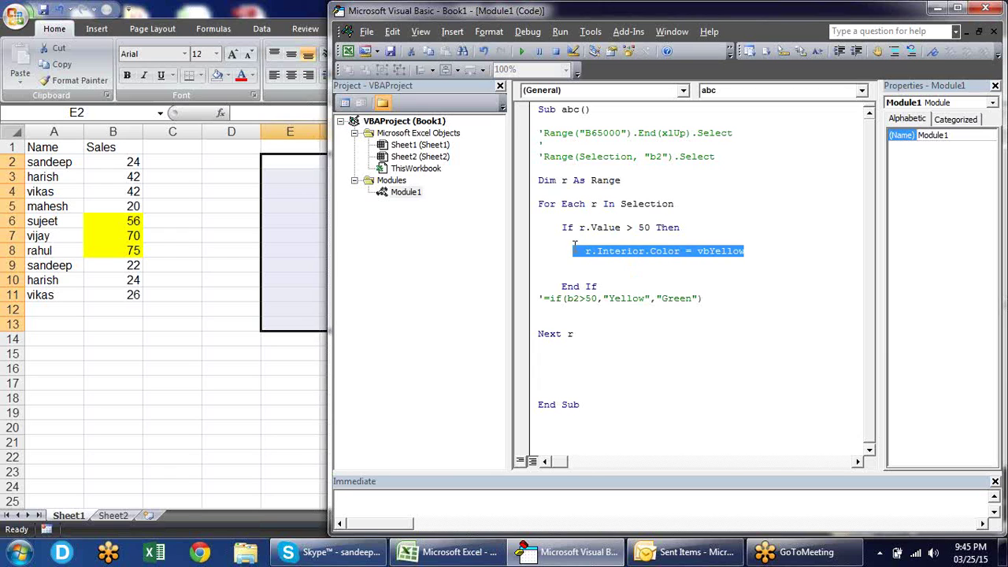
left_click(628, 299)
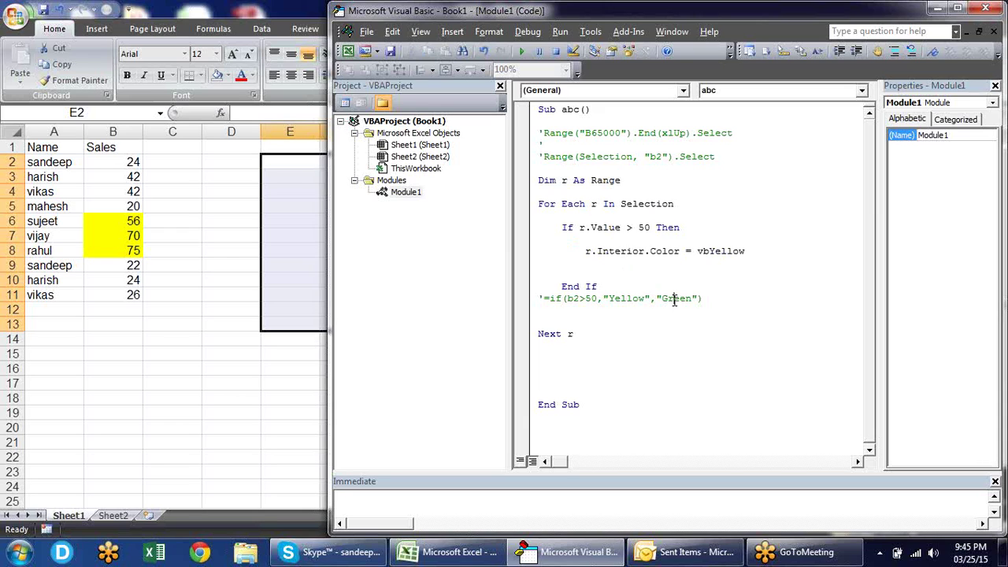
left_click(752, 257)
Add an Else branch containing r.Font.Color = vbGreen
type("Esle")
key("BackSpace")
key("BackSpace")
type("se")
key("Return")
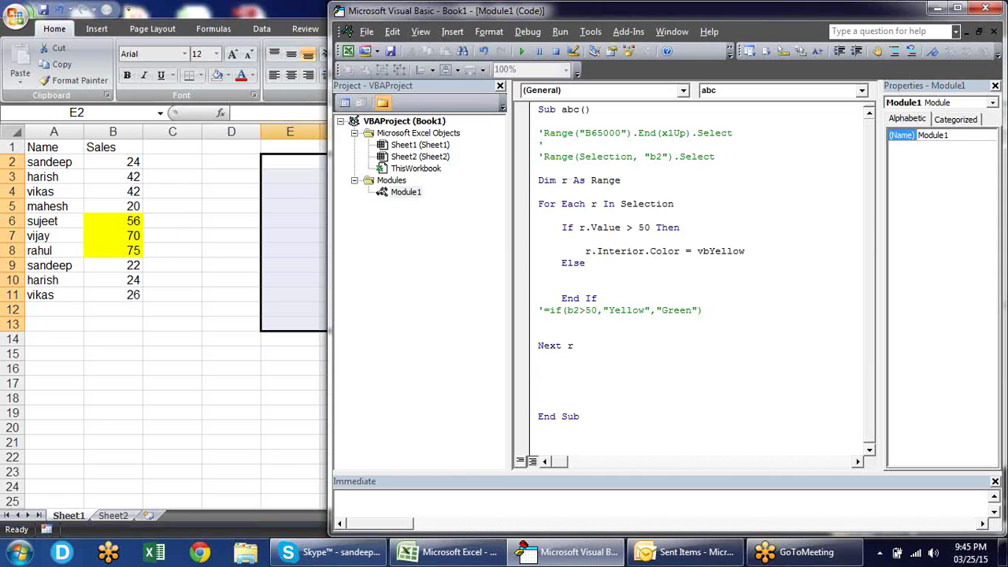
type("r.")
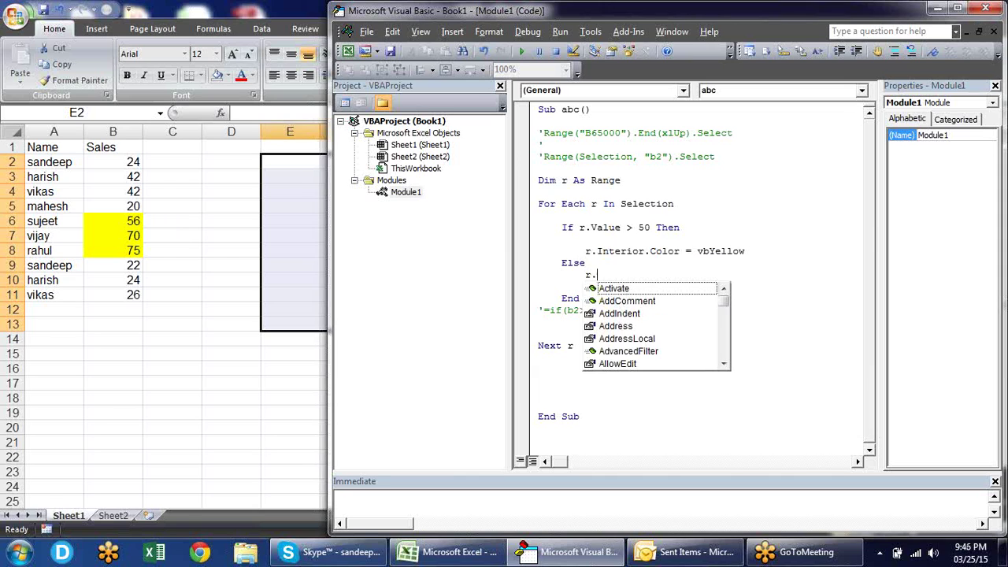
type("in")
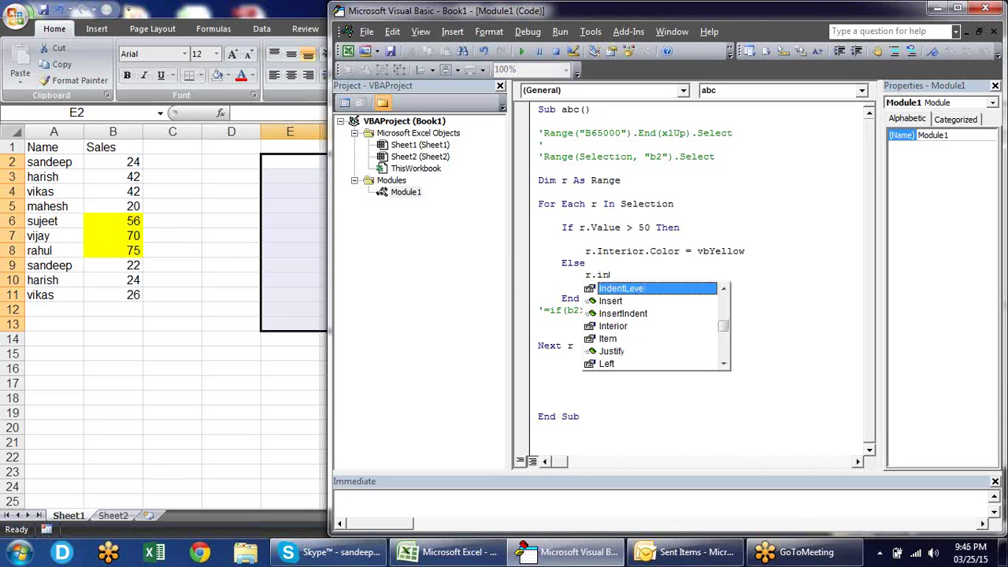
key("BackSpace")
key("BackSpace")
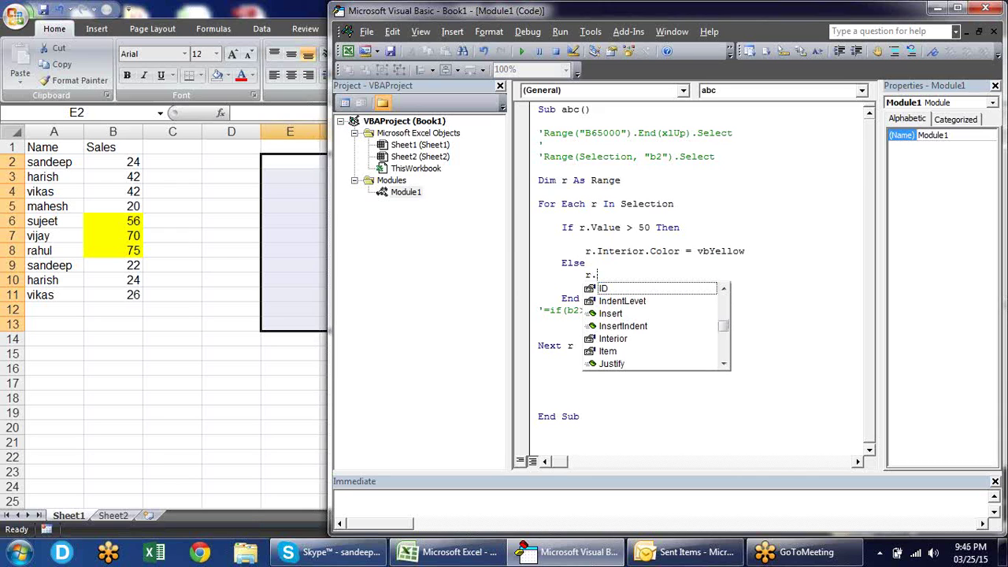
type("fon")
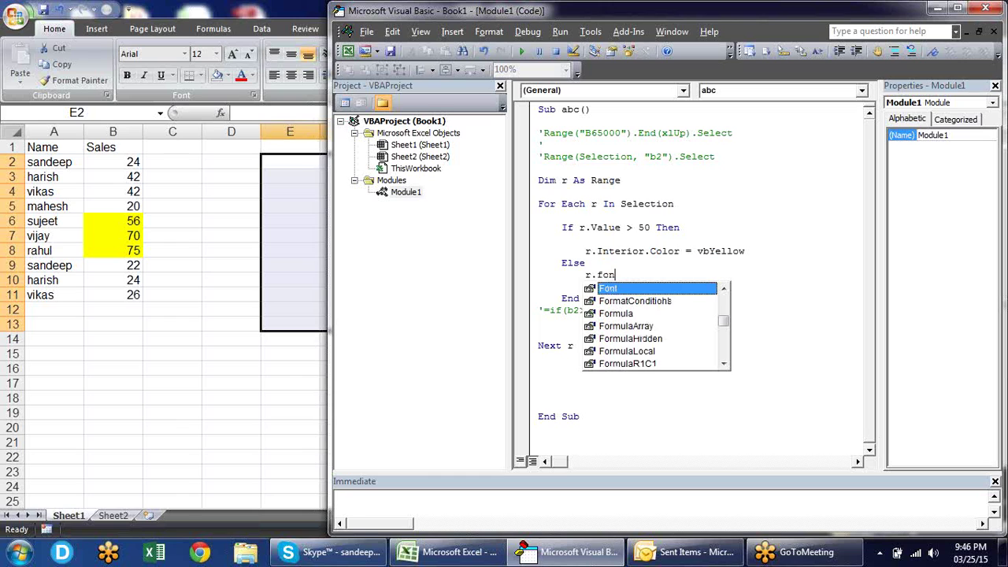
key("Tab")
type(".col")
key("Tab")
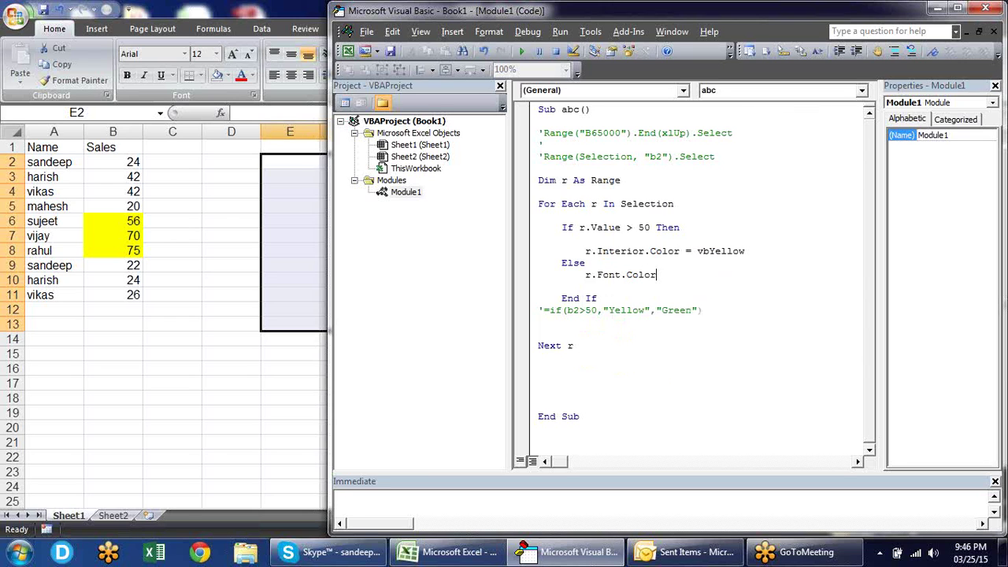
type("vbg")
type("reen")
left_click(561, 286)
Uncomment the two Range…Select lines with Uncomment Block
left_click_drag(716, 157, 497, 132)
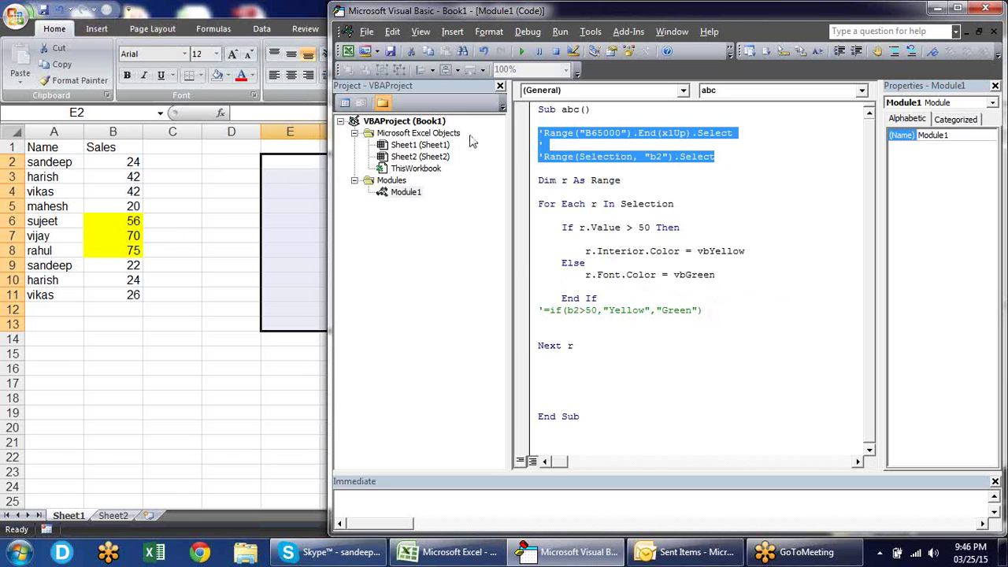
left_click(894, 51)
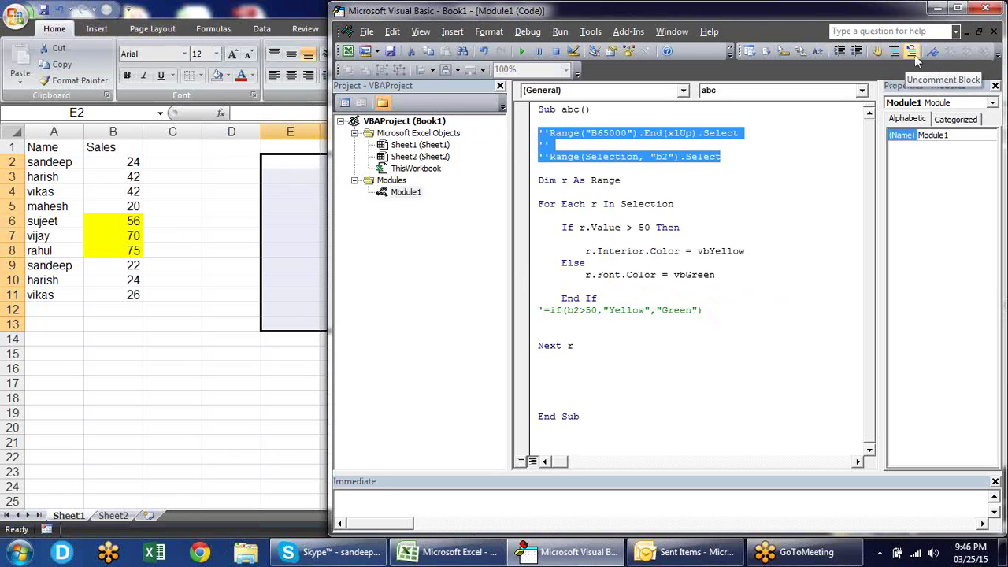
left_click(912, 52)
left_click(912, 51)
left_click(847, 145)
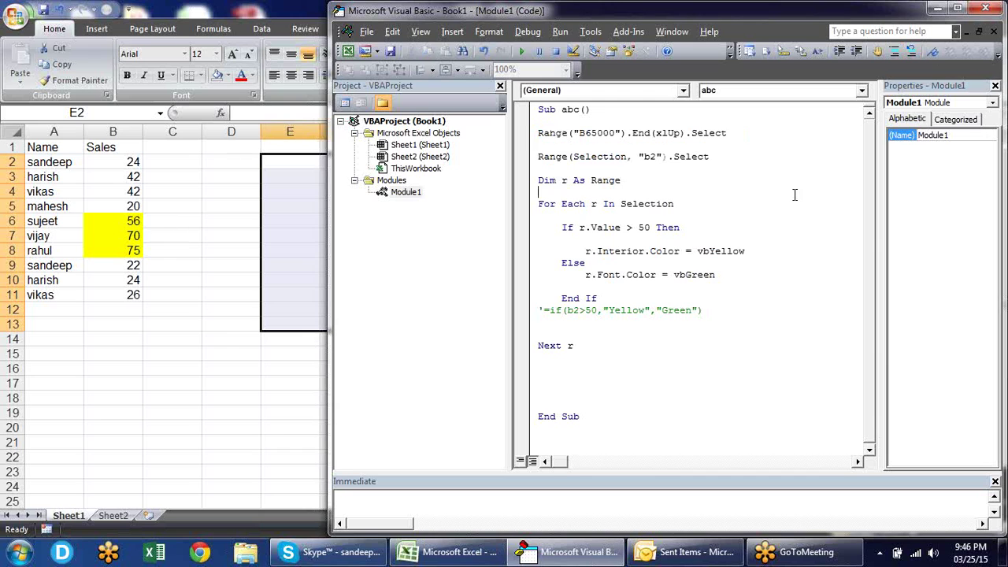
Run macro abc, check the green Sales values, then select B2:B11
left_click(524, 52)
left_click(171, 190)
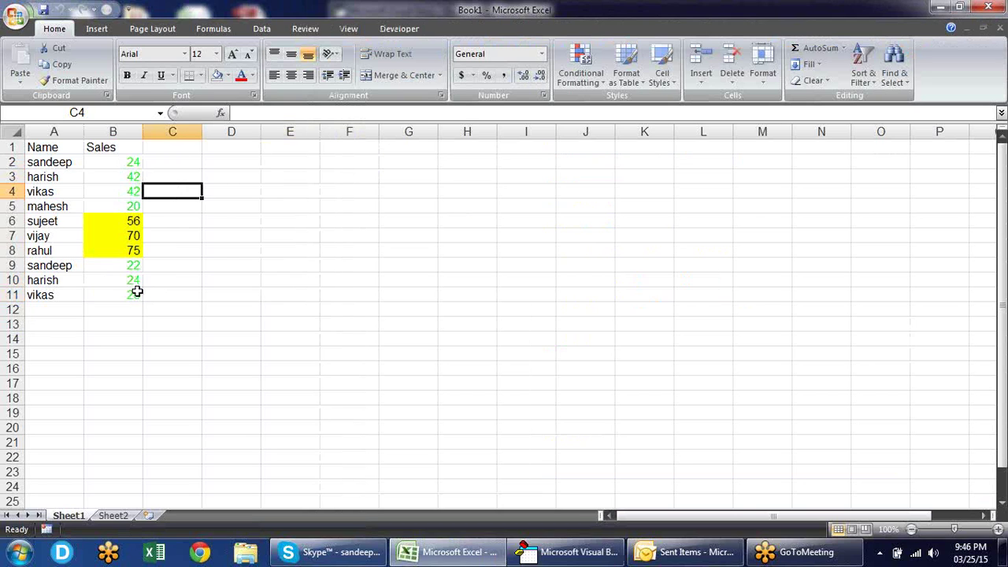
left_click(587, 554)
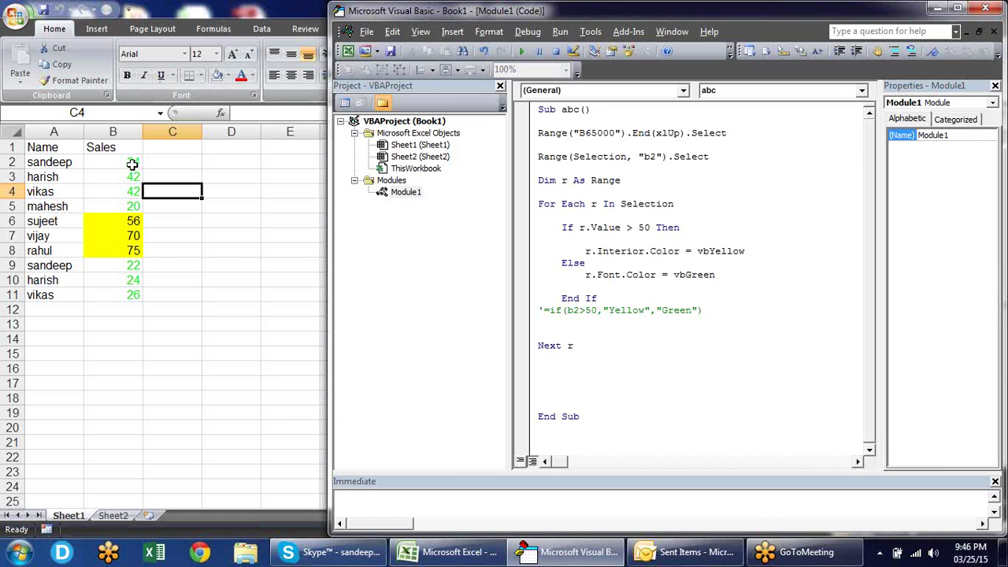
left_click_drag(132, 164, 136, 291)
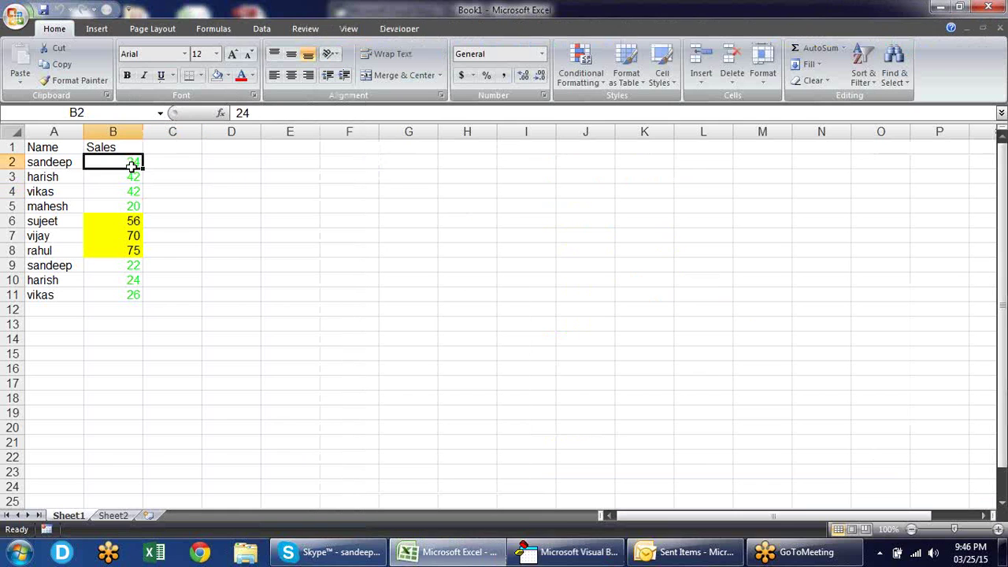
left_click(252, 76)
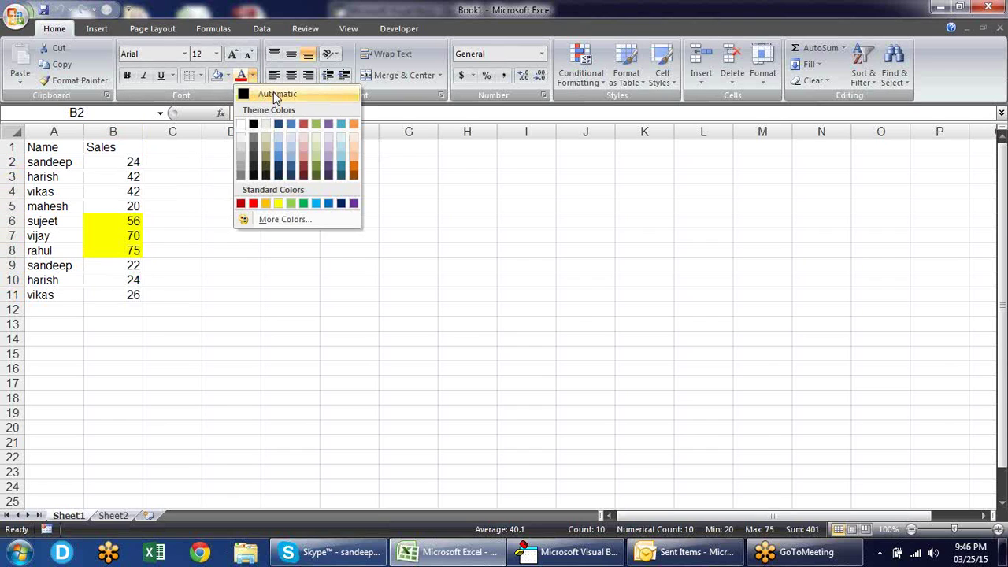
Set B2:B11 font colour to Automatic and give B6:B8 No Fill
left_click(275, 97)
left_click_drag(132, 222, 131, 252)
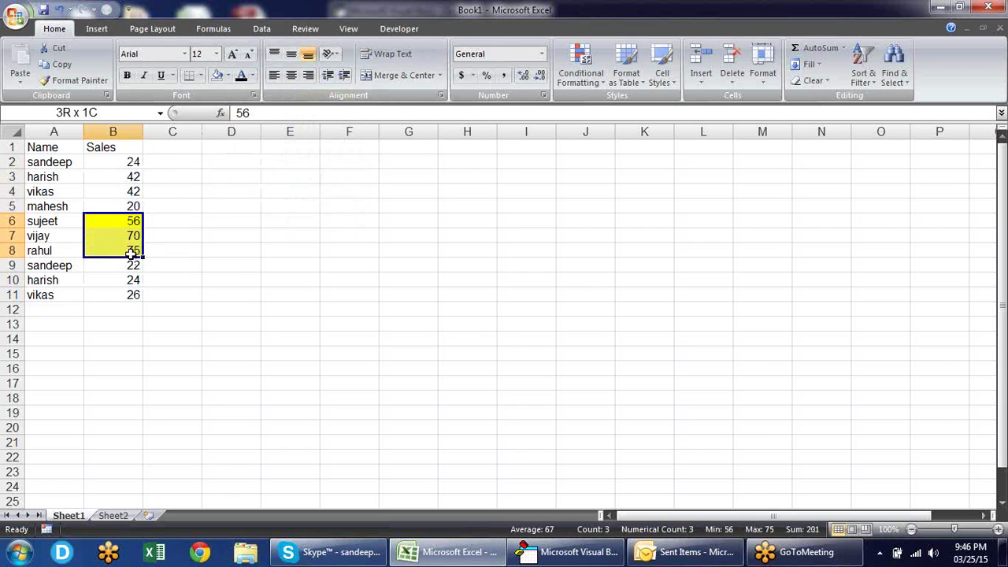
left_click(253, 76)
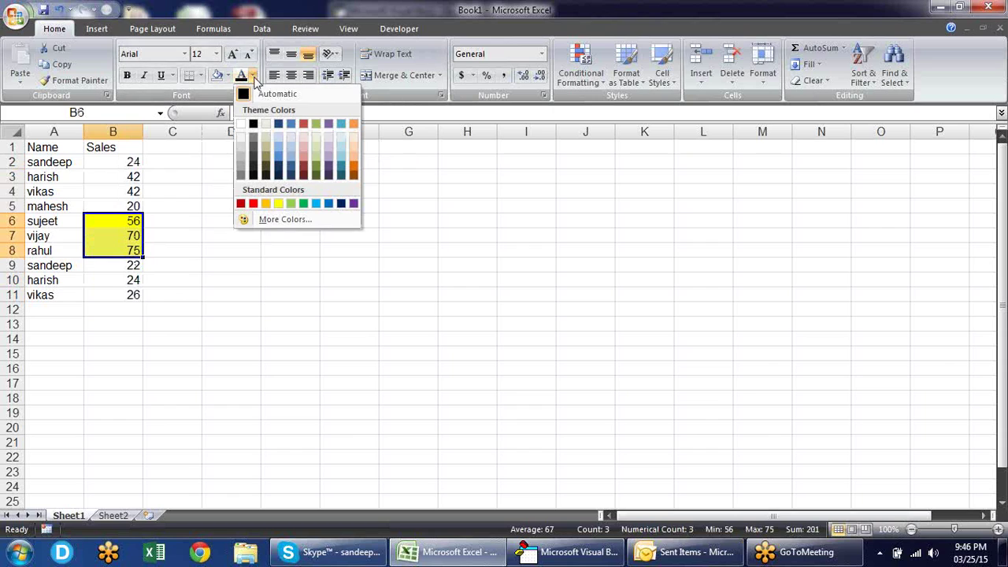
left_click(227, 76)
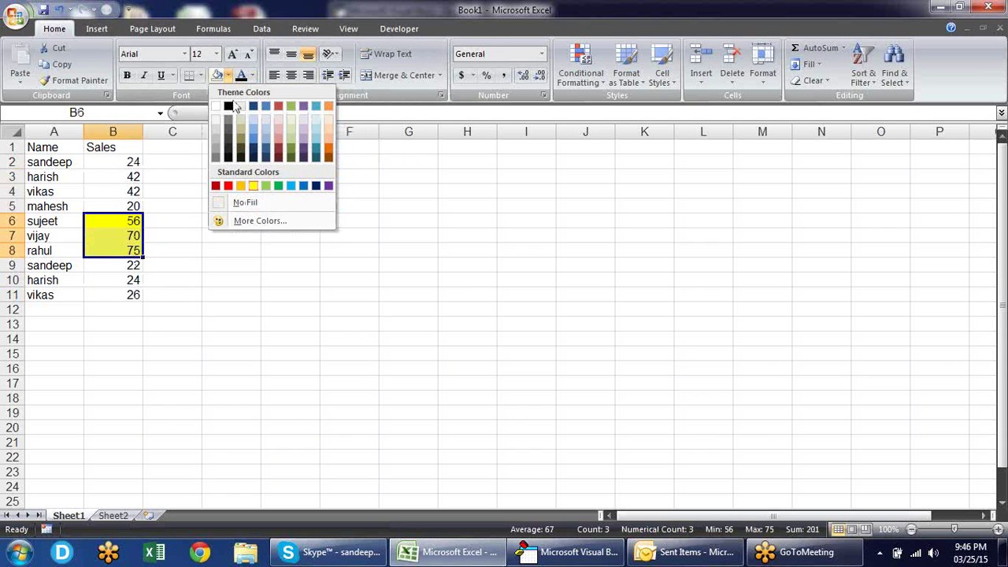
left_click(242, 202)
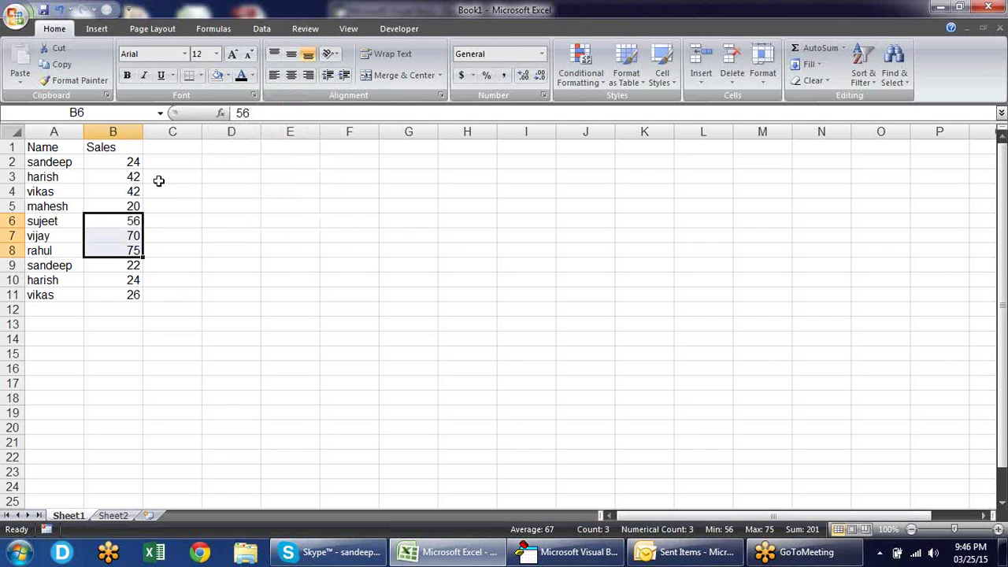
left_click(236, 204)
Open the editor with Alt+F11 and step macro abc with F8 to the If test
key("alt+F11")
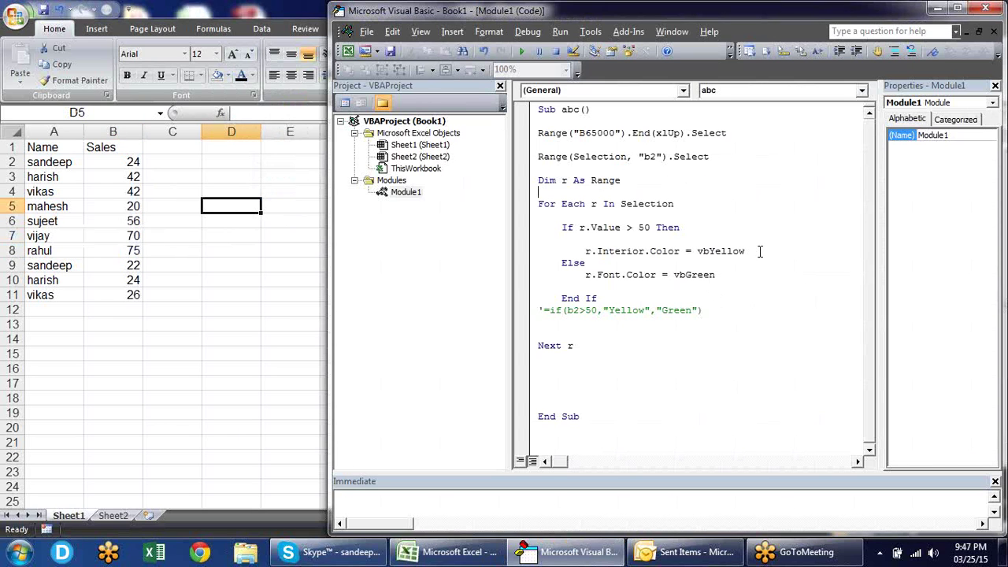
key("F8")
key("F8")
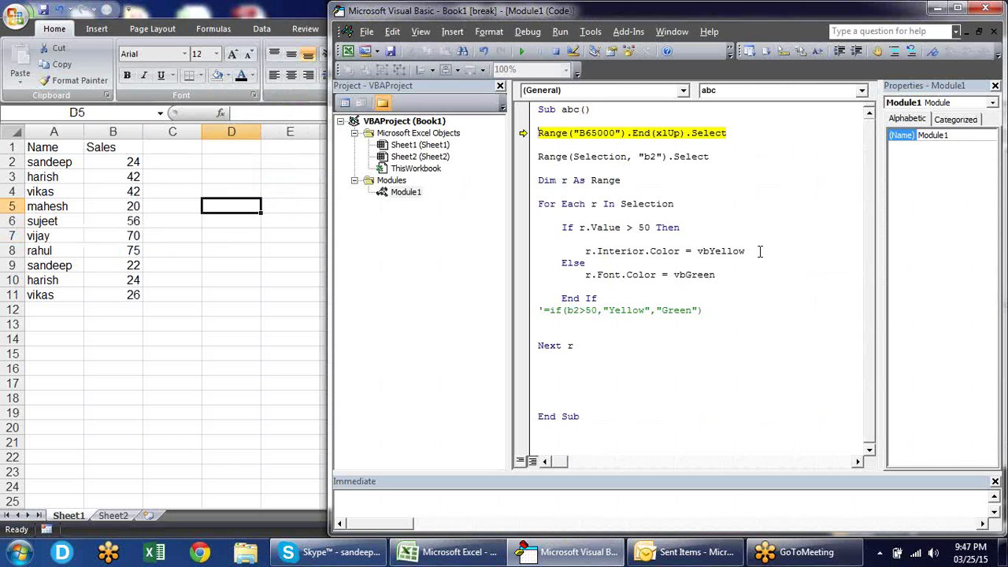
key("F8")
key("F8")
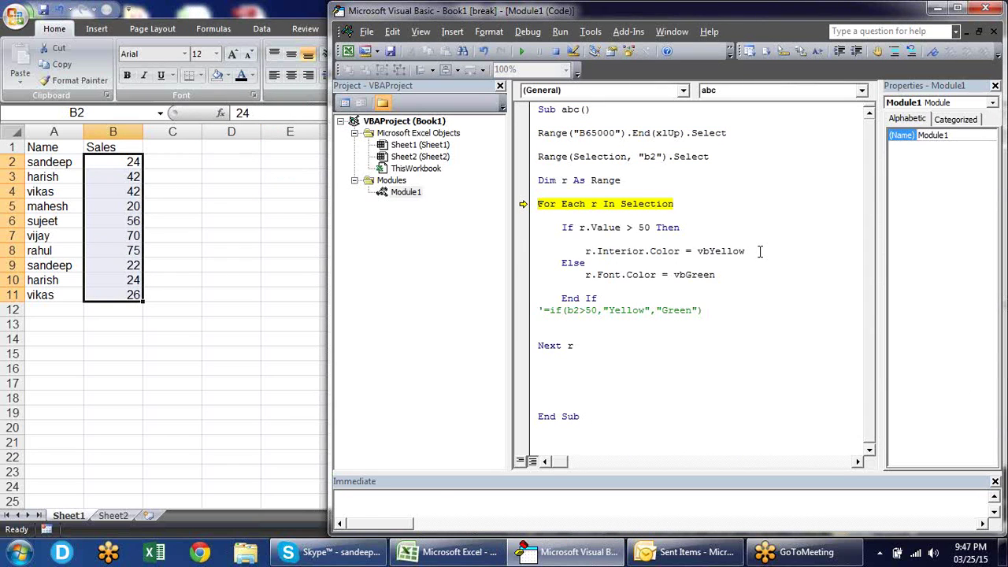
key("F8")
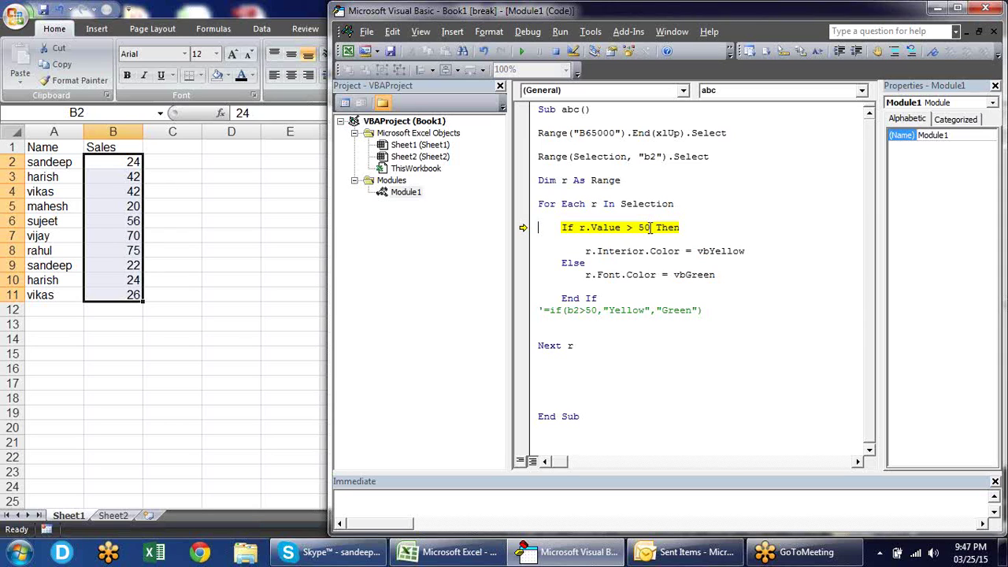
Stop the run, select E2, and F8-step the Range lines selecting B2:B11
left_click(555, 51)
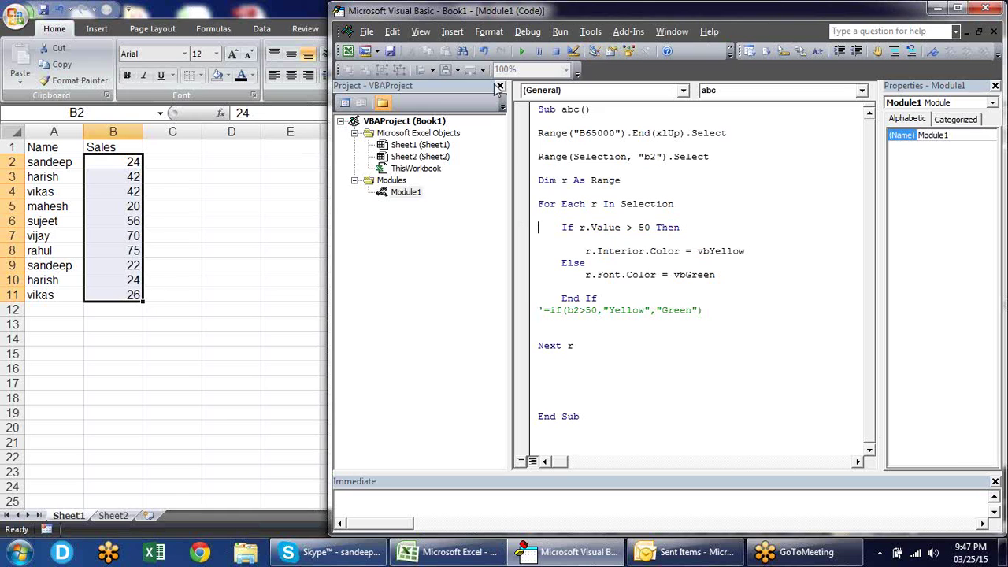
left_click(273, 160)
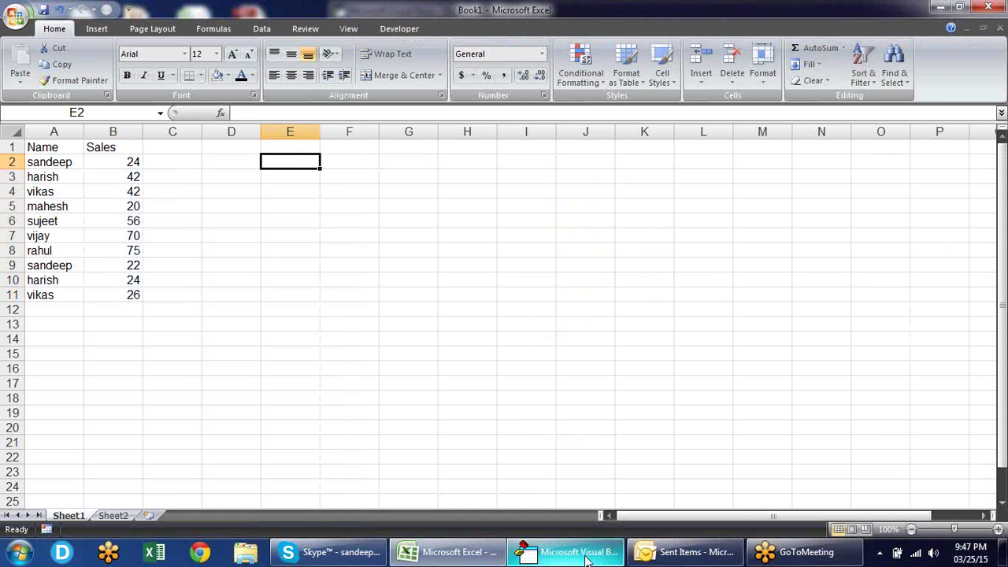
left_click(583, 555)
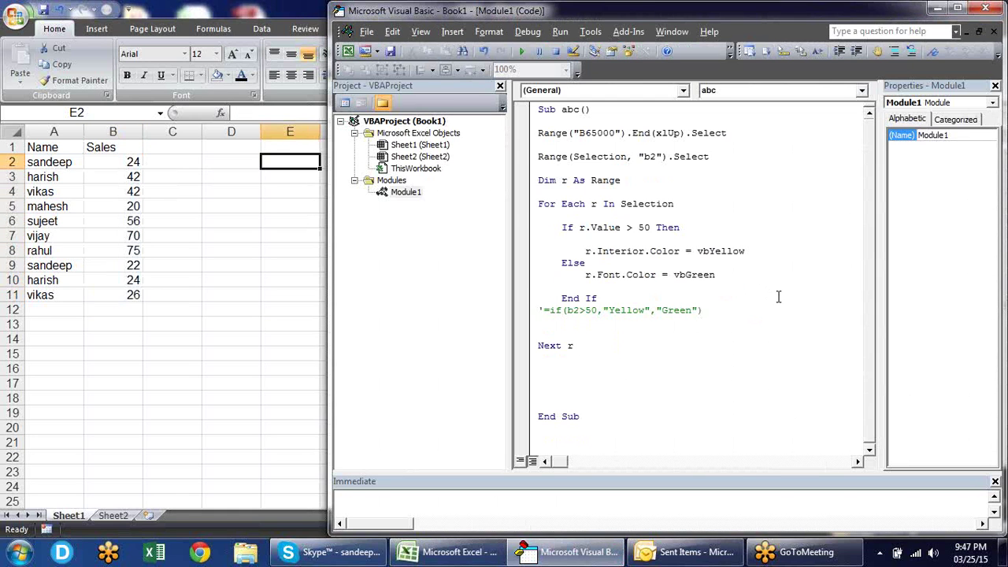
key("F8")
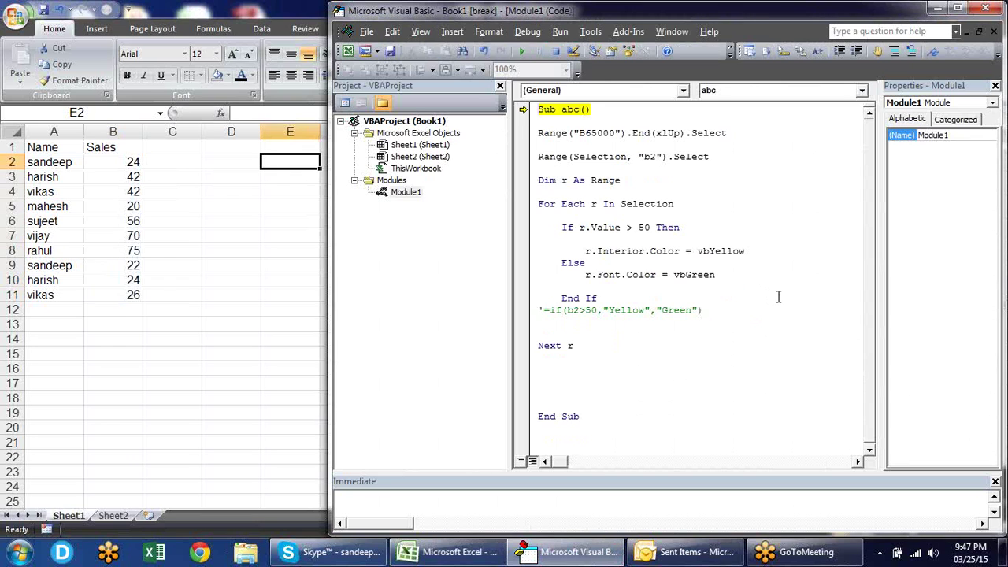
key("F8")
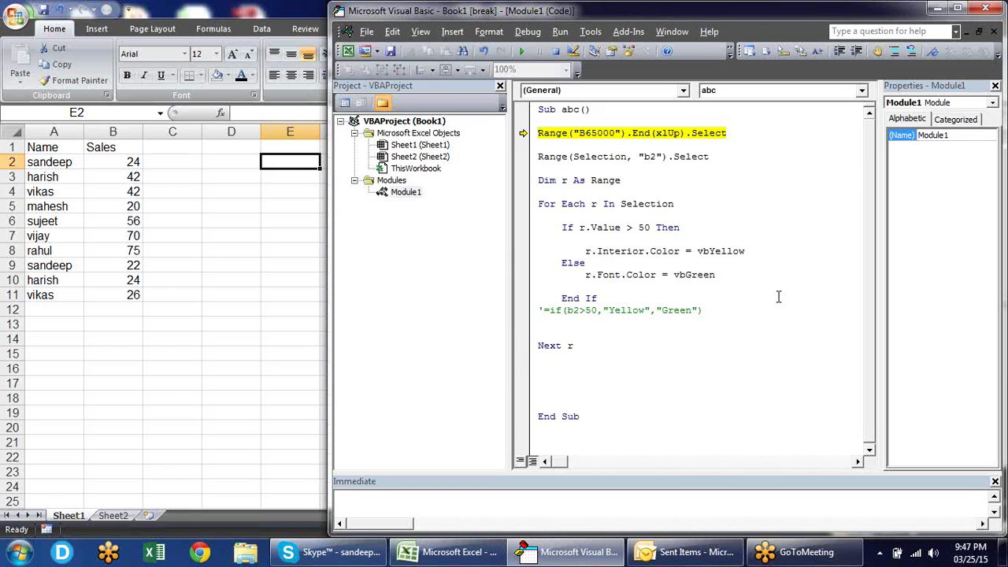
key("F8")
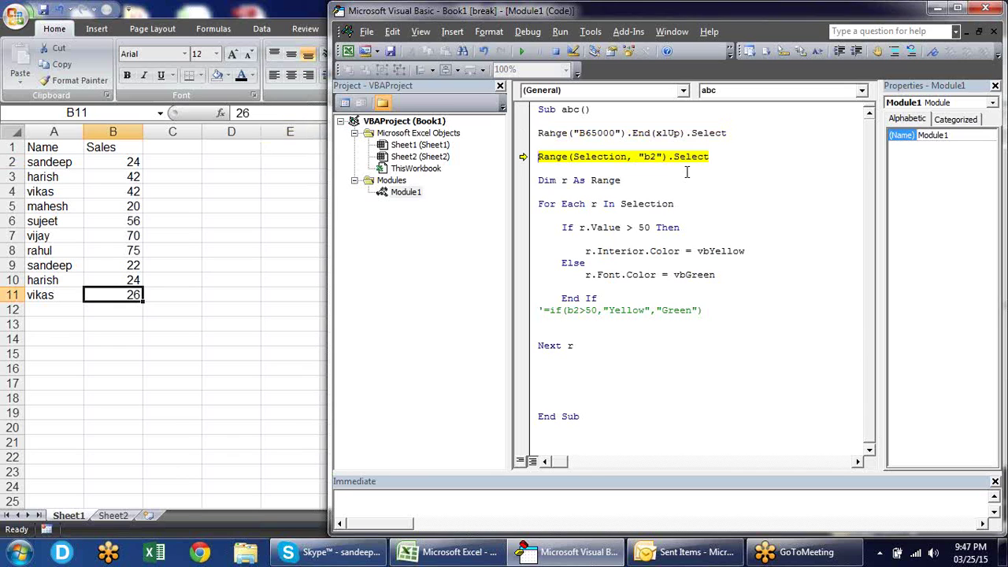
key("F8")
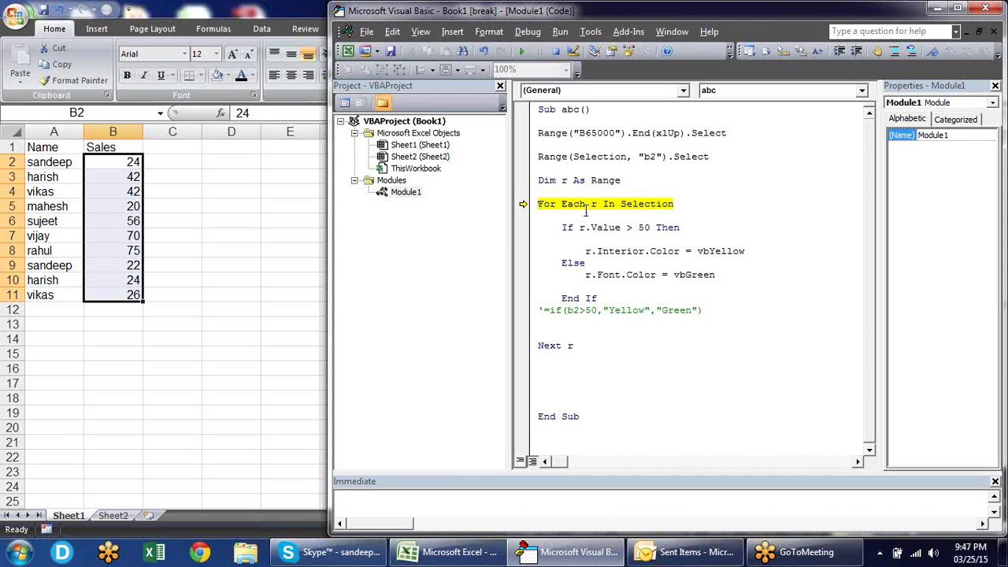
Step through the If r.Value > 50 test for B2 to the vbGreen line
key("F8")
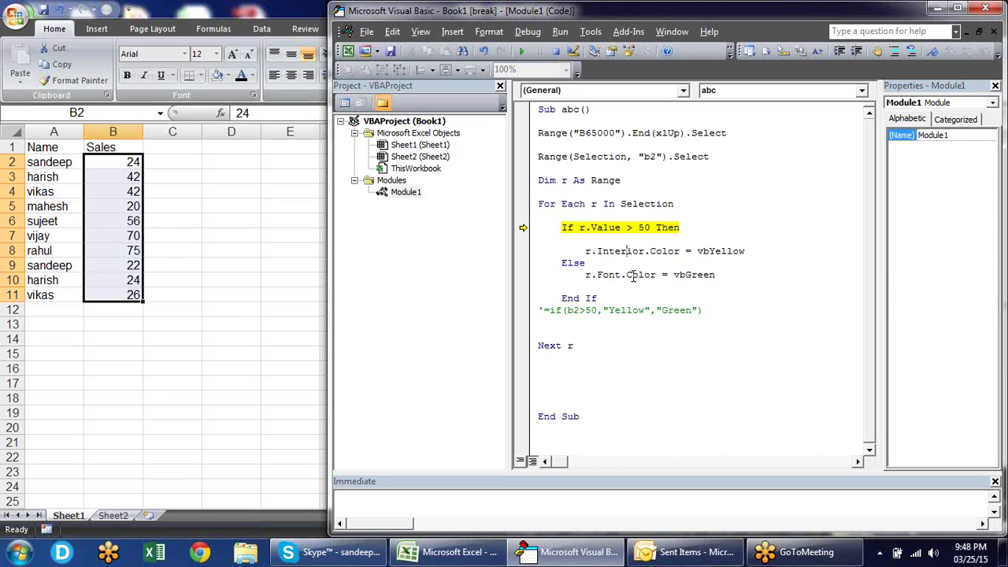
key("F8")
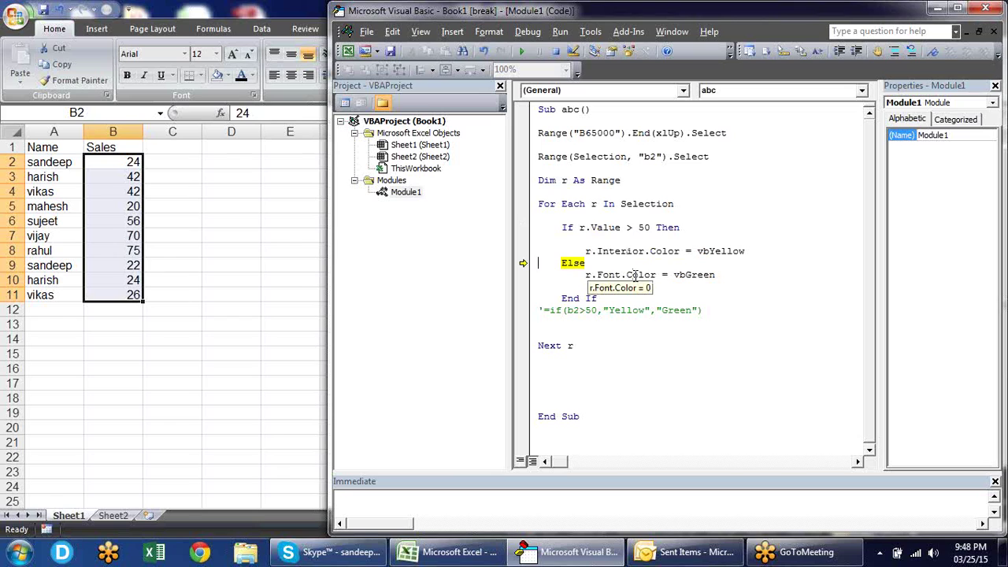
mouse_move(595, 204)
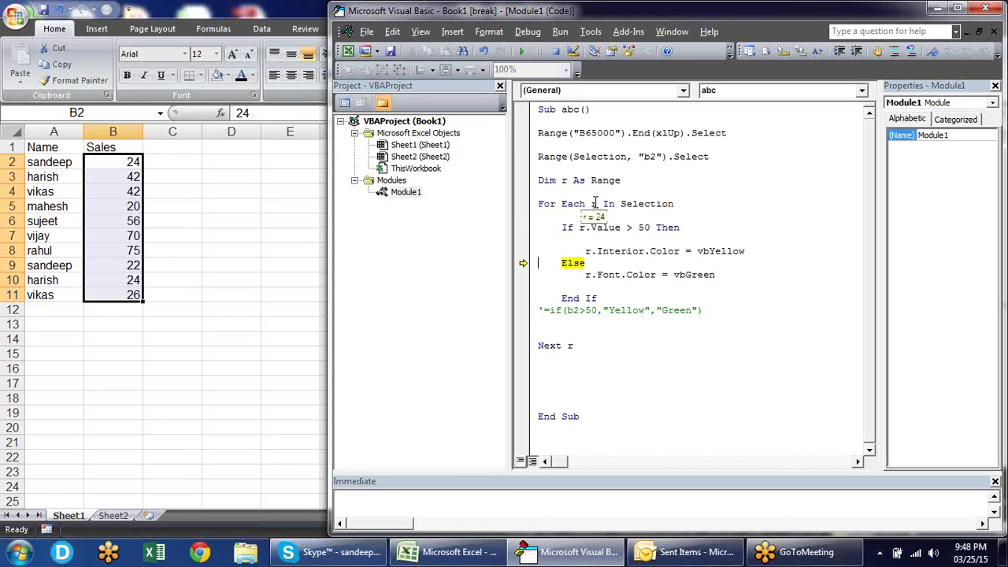
left_click_drag(678, 228, 591, 228)
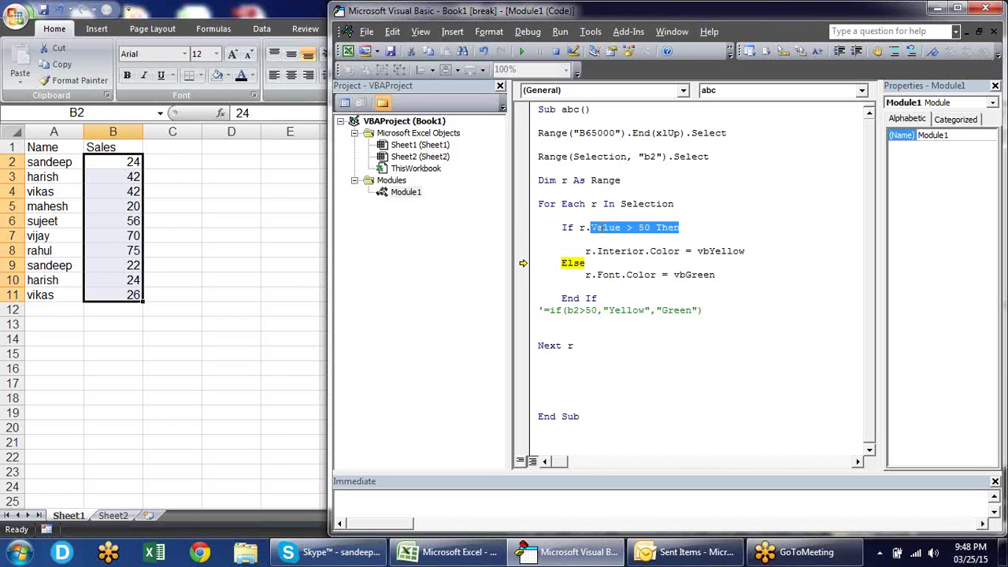
left_click(651, 227)
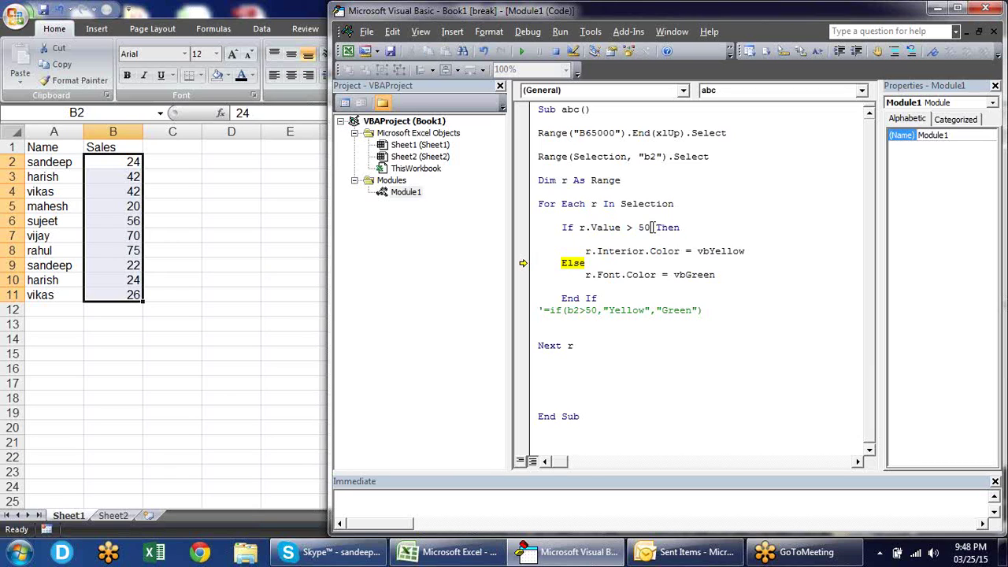
left_click_drag(651, 227, 580, 227)
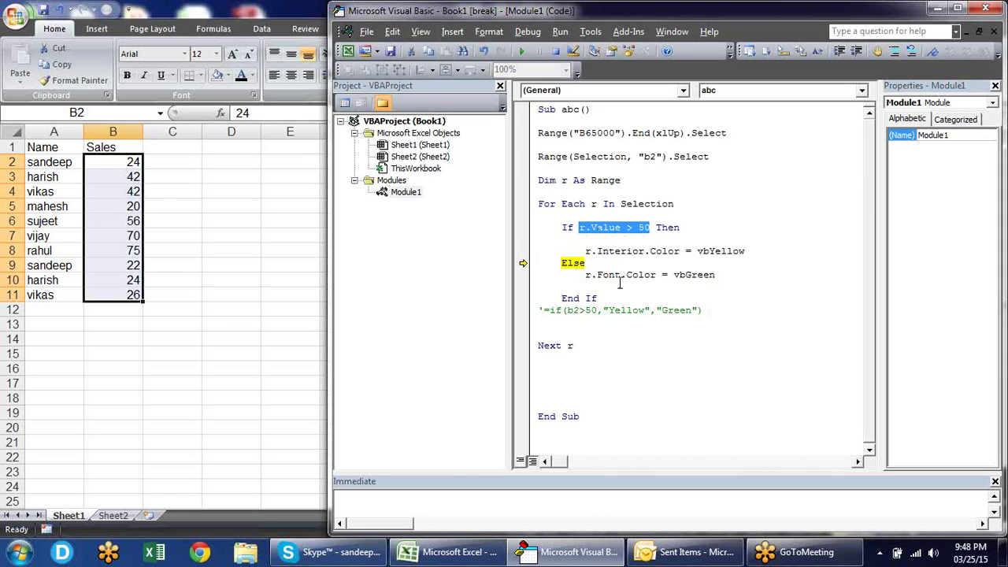
key("F8")
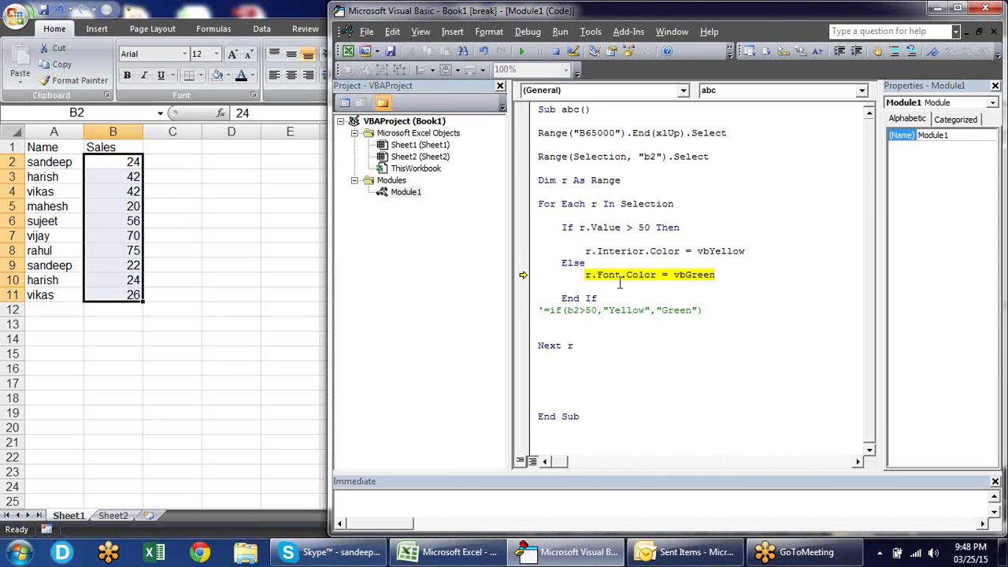
Step every loop pass with F8, turning 24 and other low values green, 56/70/75 yellow
key("F8")
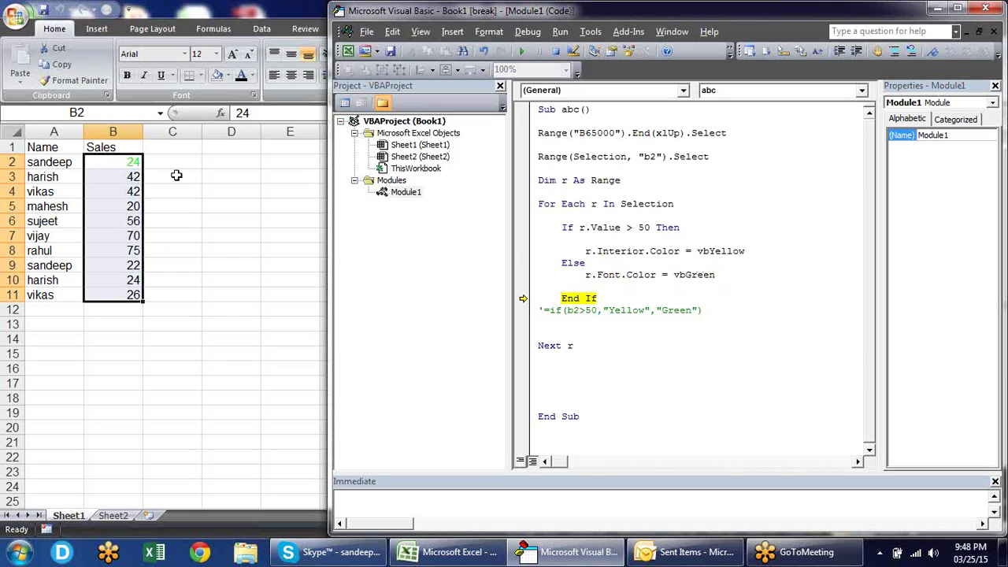
key("F8")
key("F8")
key("F8")
key("F8")
key("F8")
key("F8")
key("F8")
key("F8")
key("F8")
key("F8")
key("F8")
key("F8")
key("F8")
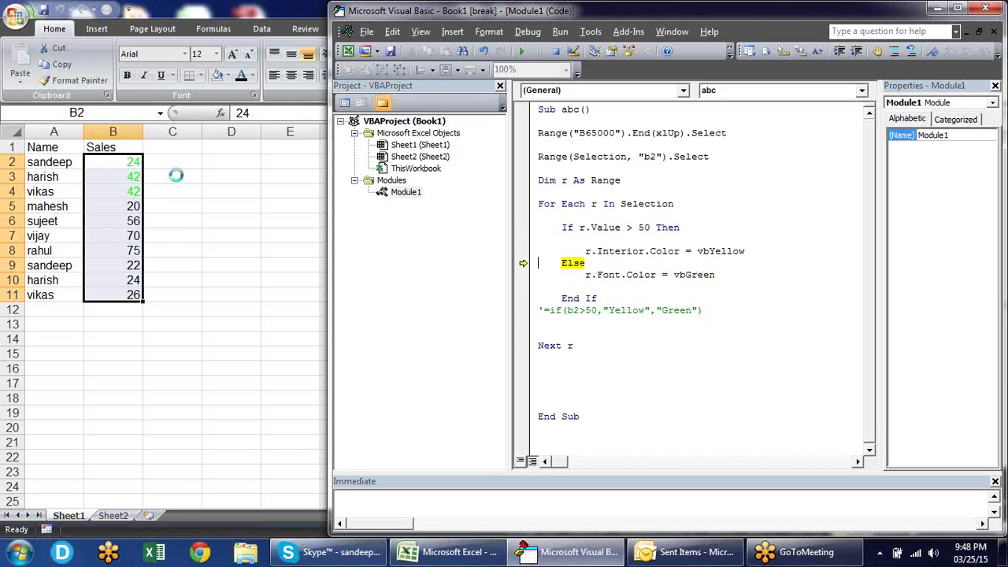
key("F8")
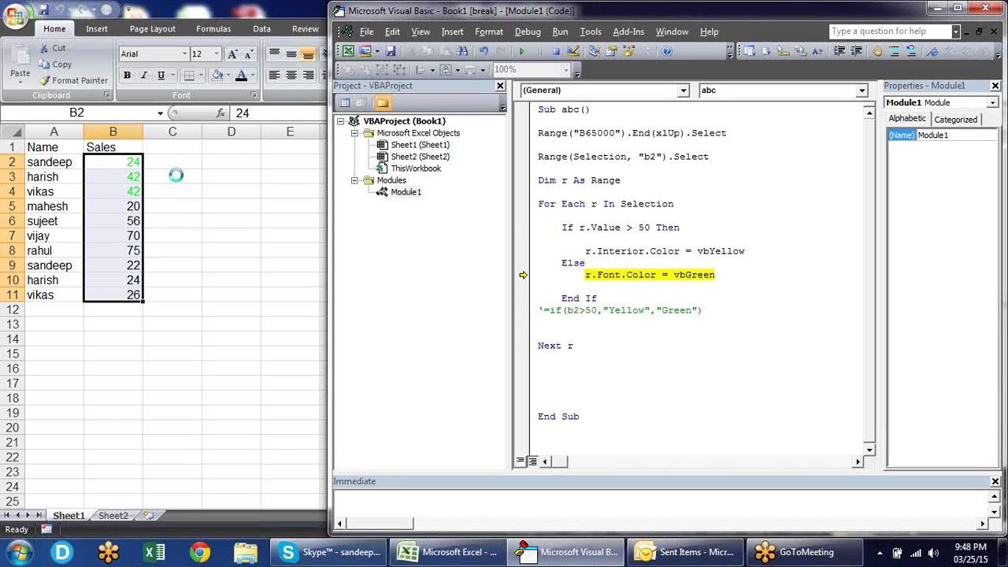
key("F8")
key("F8")
key("F8")
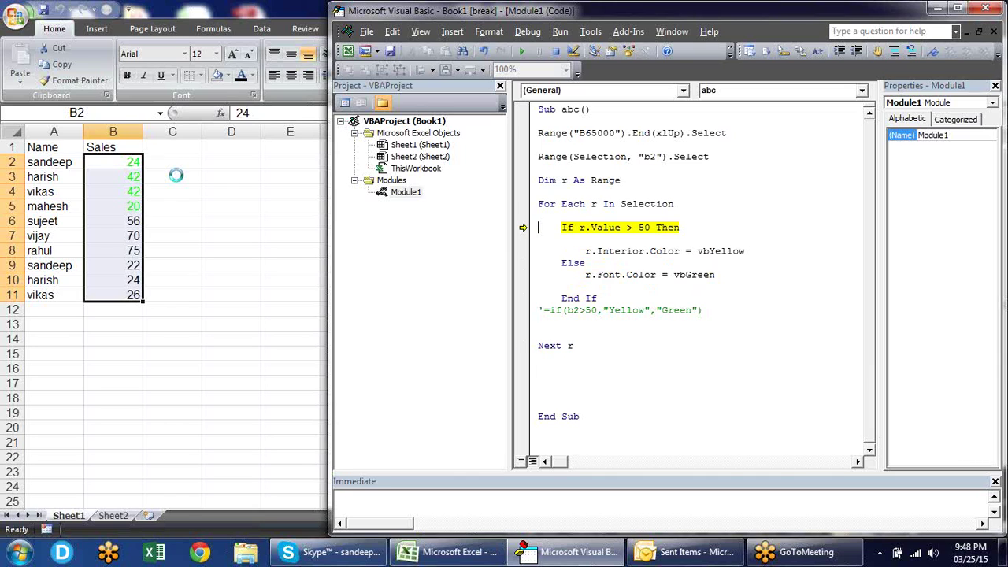
key("F8")
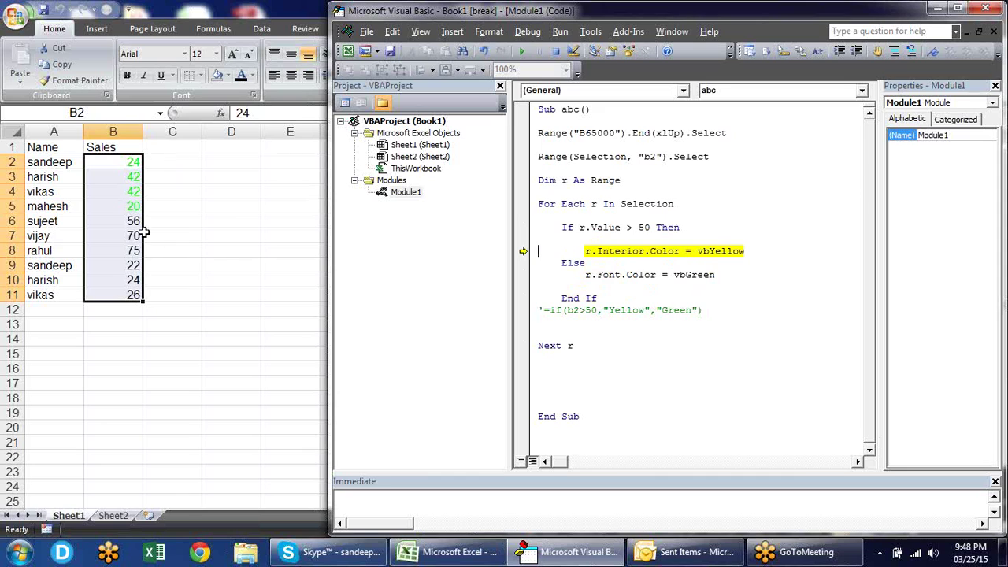
key("F8")
key("F8")
key("F8")
key("F8")
key("F8")
key("F8")
key("F8")
key("F8")
key("F8")
key("F8")
key("F8")
key("F8")
key("F8")
key("F8")
key("F8")
key("F8")
key("F8")
key("F8")
key("F8")
key("F8")
key("F8")
key("F8")
key("F8")
key("F8")
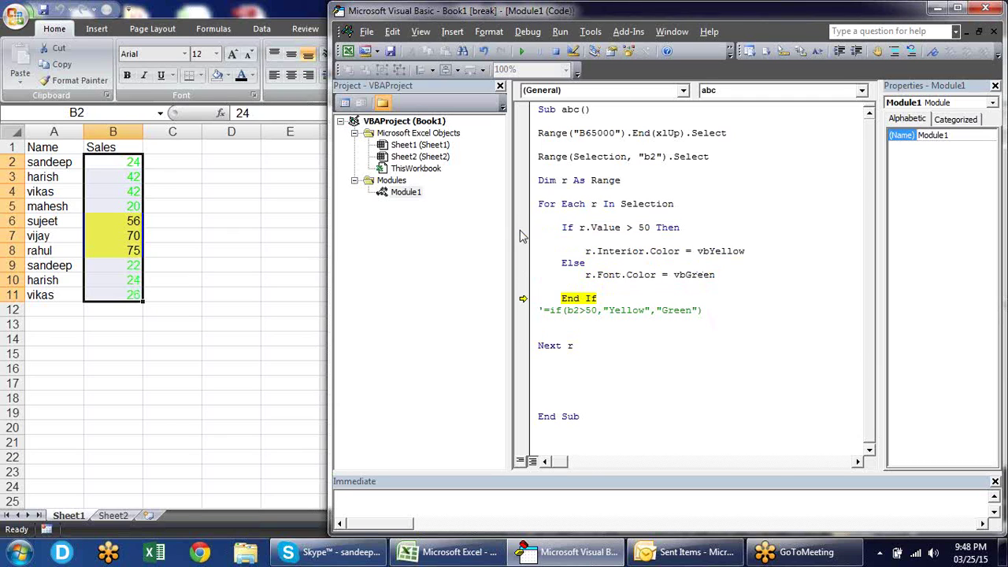
key("F8")
key("F8")
key("F8")
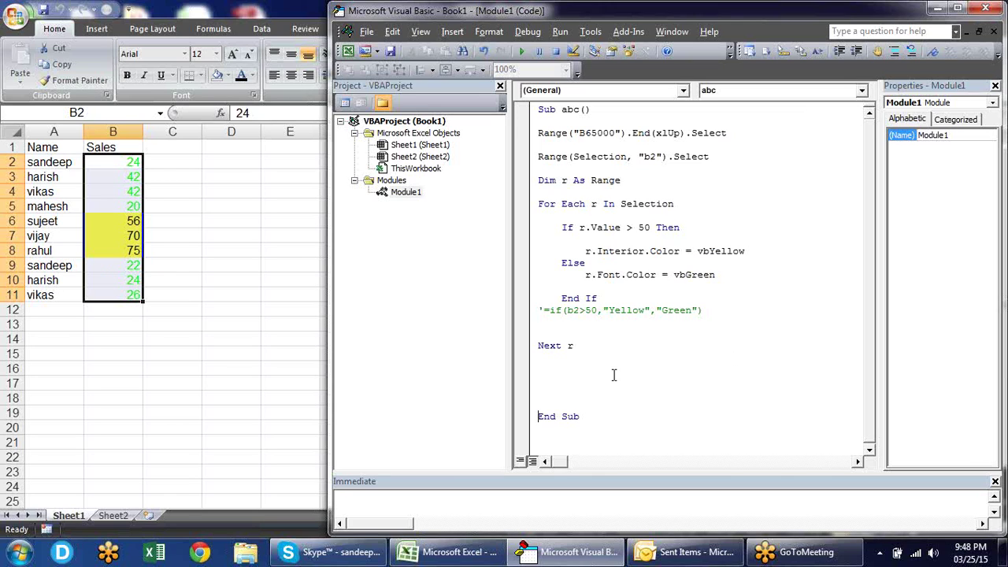
Clear the blank lines above End Sub in the abc macro, then select names A2:A11 on the sheet
key("Delete")
key("Delete")
key("Delete")
key("Delete")
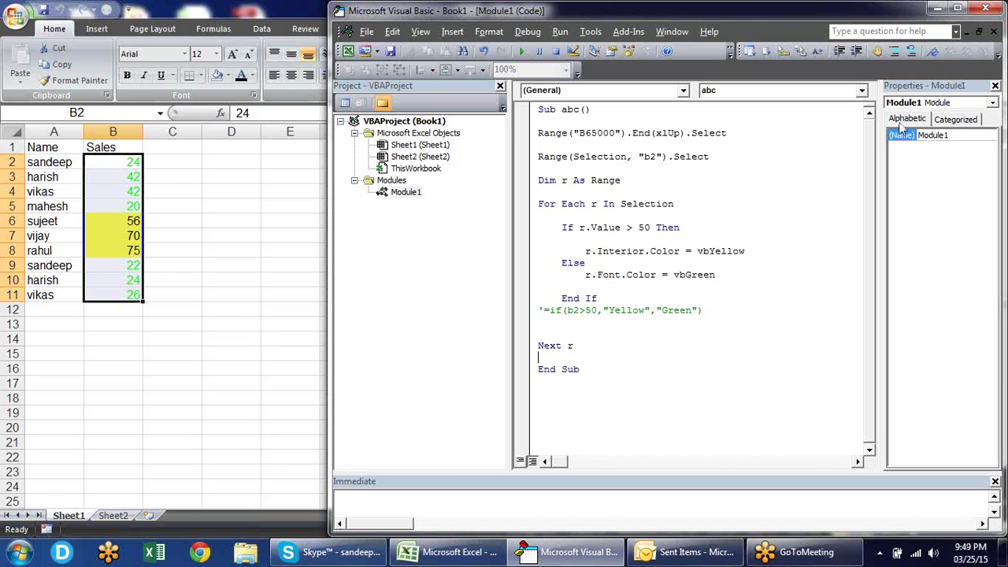
left_click(617, 370)
left_click(538, 404)
key("Return")
left_click(221, 190)
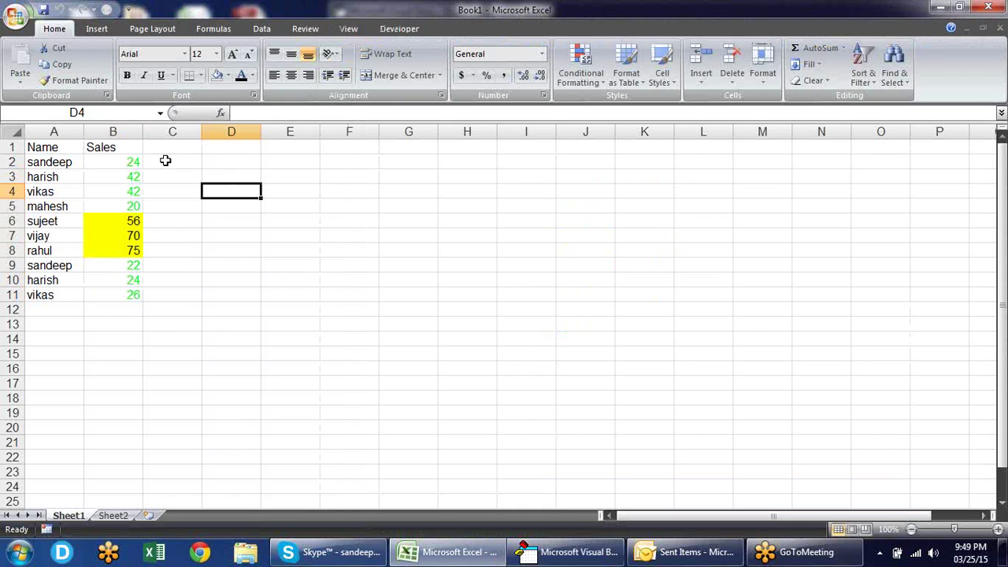
left_click_drag(46, 162, 42, 295)
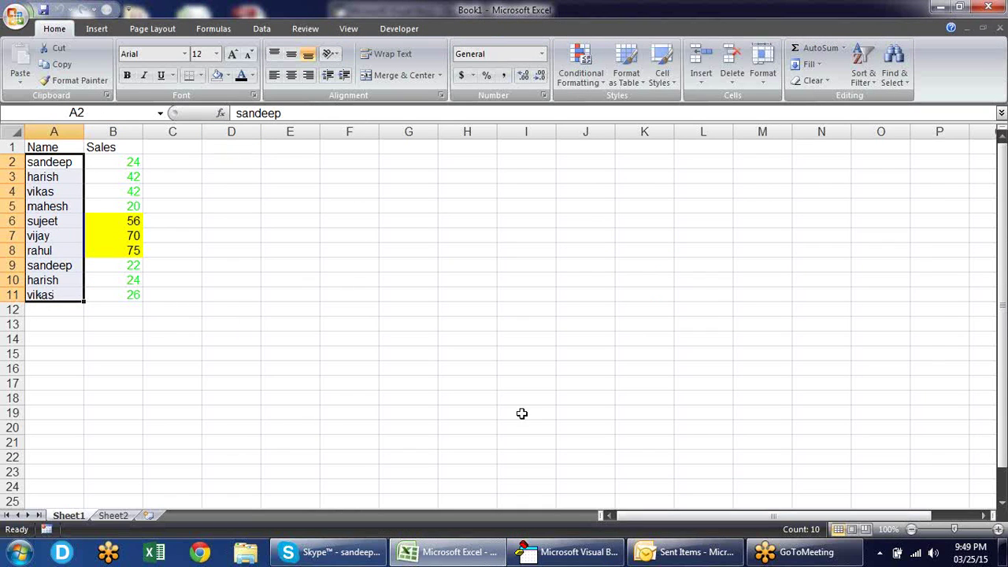
Start a new Sub up() macro below the existing End Sub
left_click(571, 552)
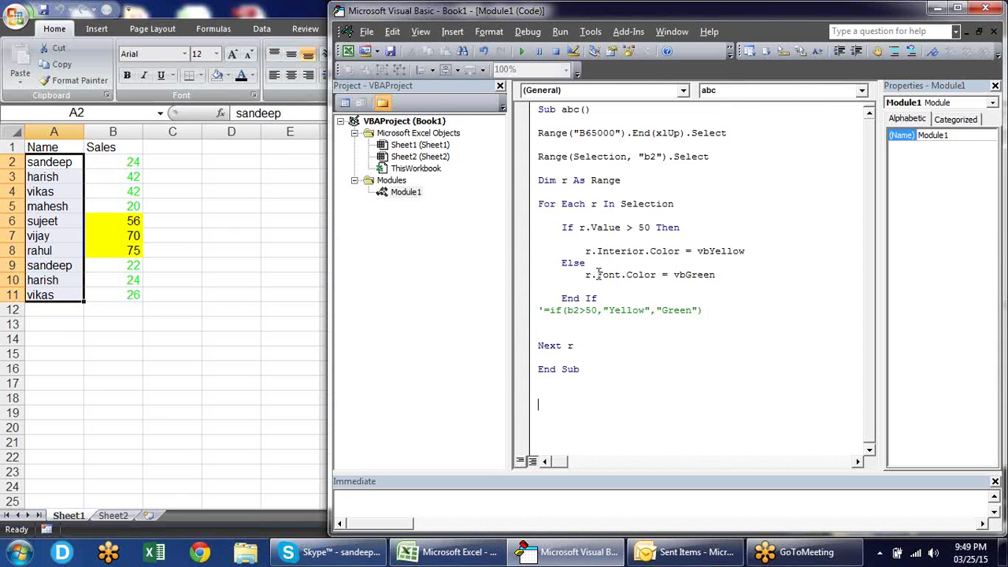
left_click(630, 407)
type("sub up(0")
key("BackSpace")
type(")")
key("Return")
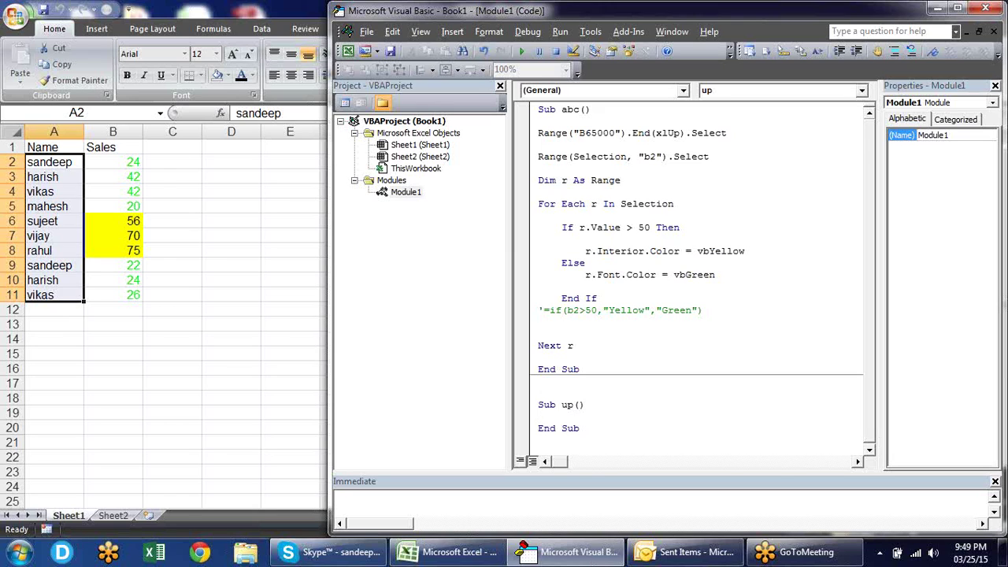
Declare Dim r As Range inside the up macro
left_click(538, 428)
type("dim r ")
type("as ")
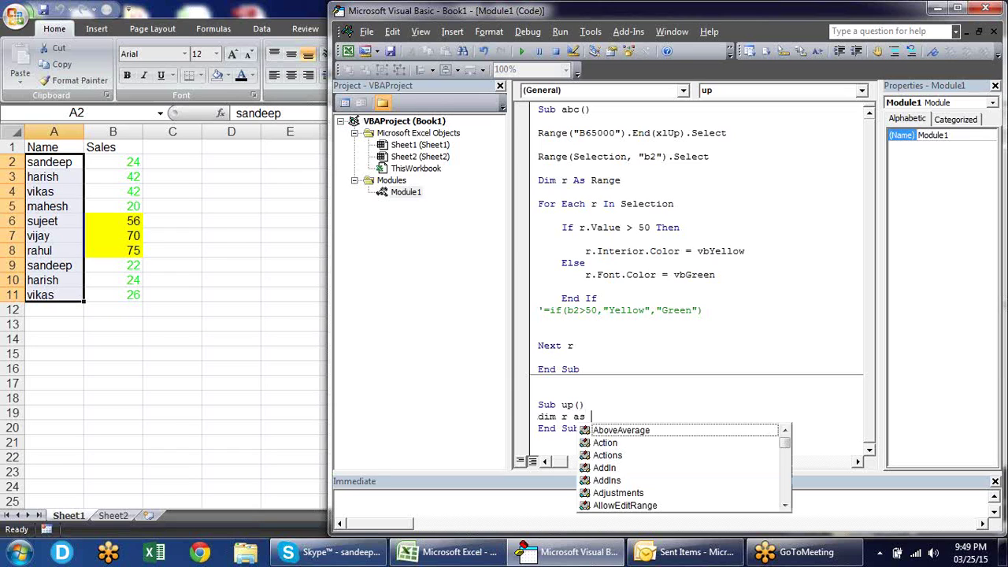
type("ra")
key("Tab")
key("Return")
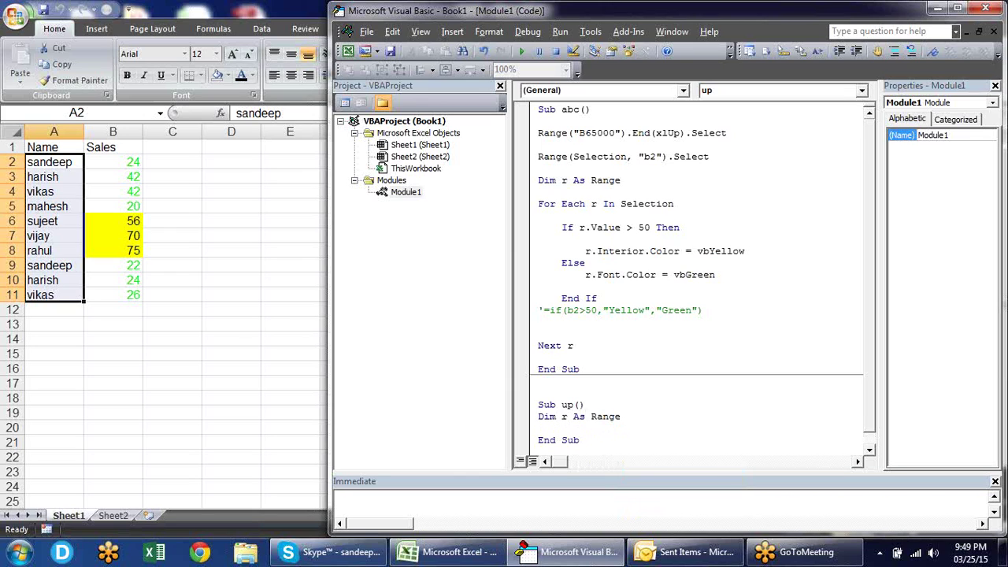
Add a For Each r In Selection … Next r loop with a blank line inside
left_click(869, 451)
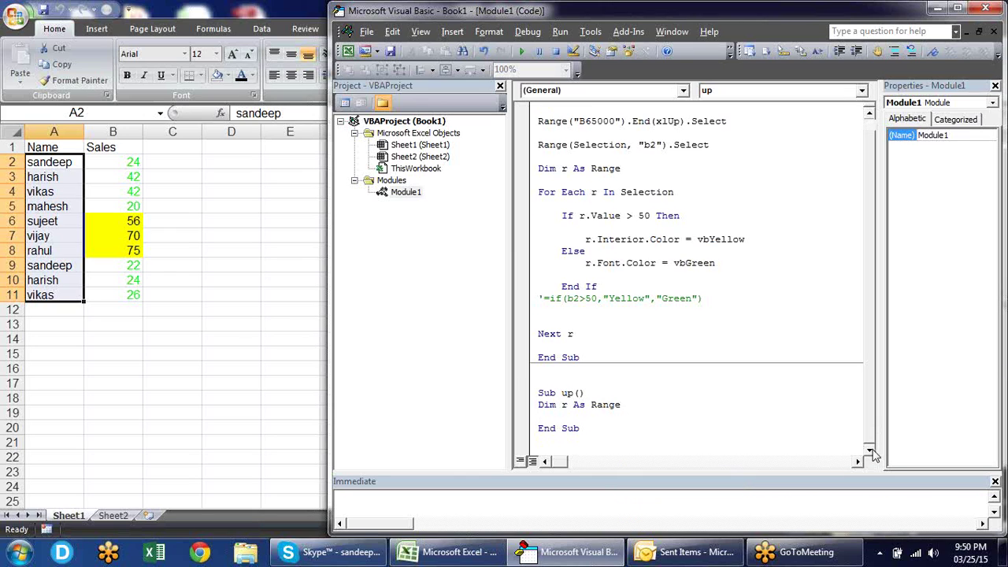
type("for ")
type("each")
type(" r in selection")
key("Return")
type("next r")
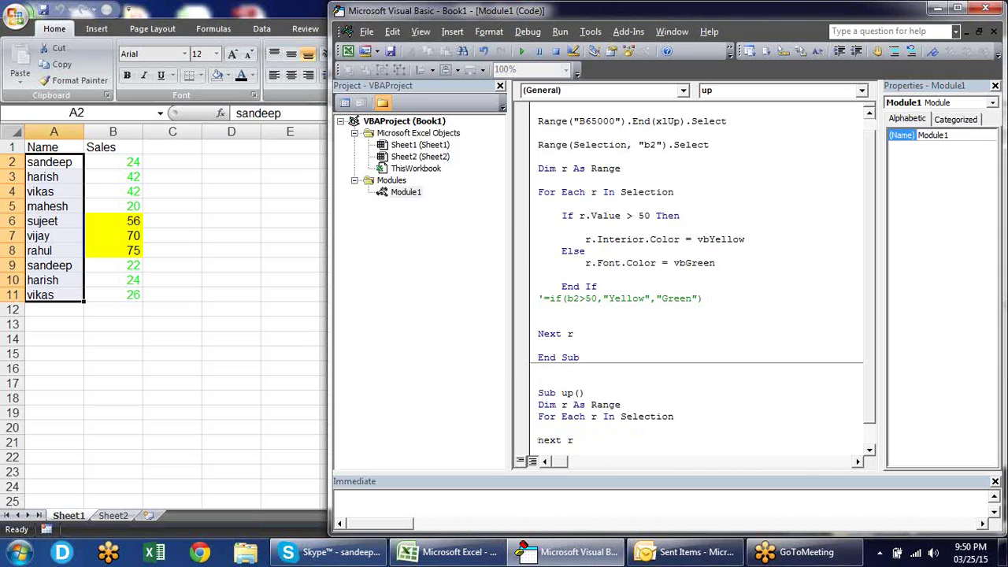
left_click(871, 450)
left_click(871, 451)
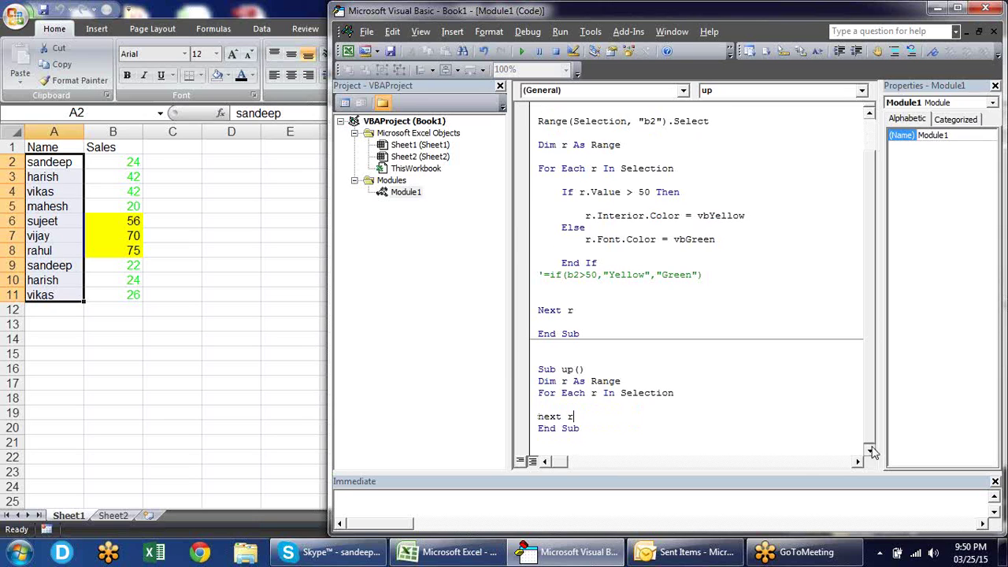
left_click(595, 407)
key("Return")
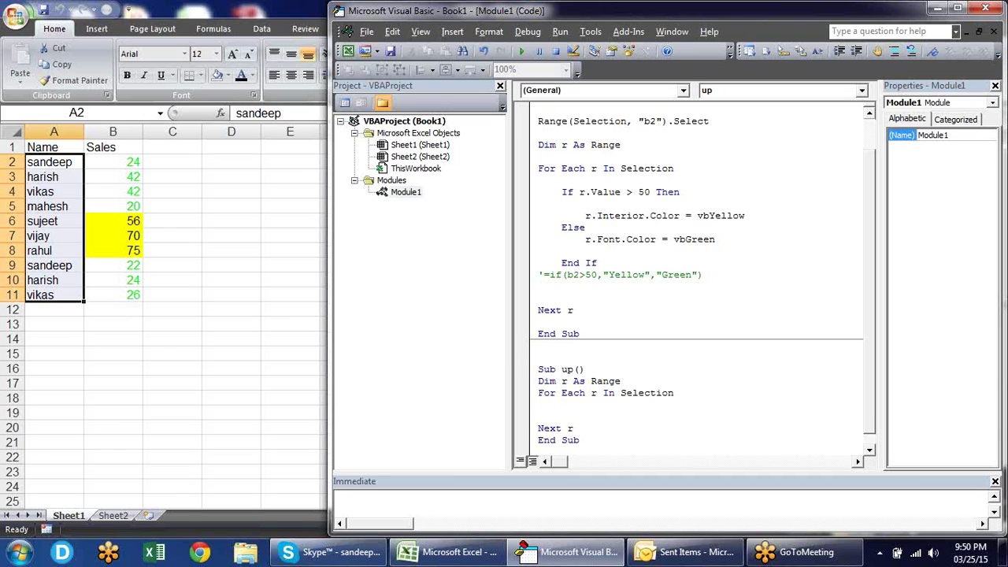
Write r.Value = UCase(r.Value) inside the loop
type("r.va")
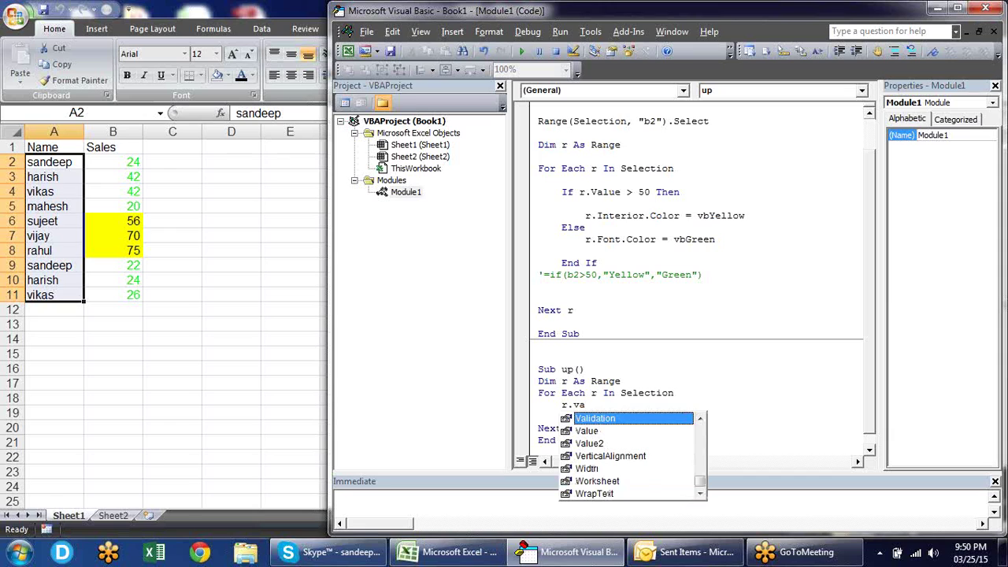
type("l")
key("Tab")
type("=")
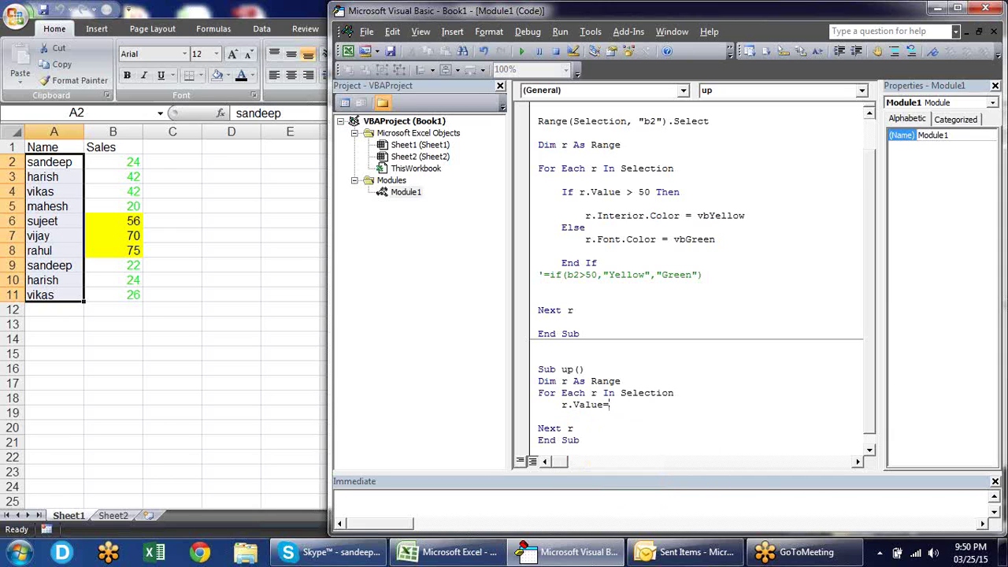
type("u")
type("case(")
type(" r")
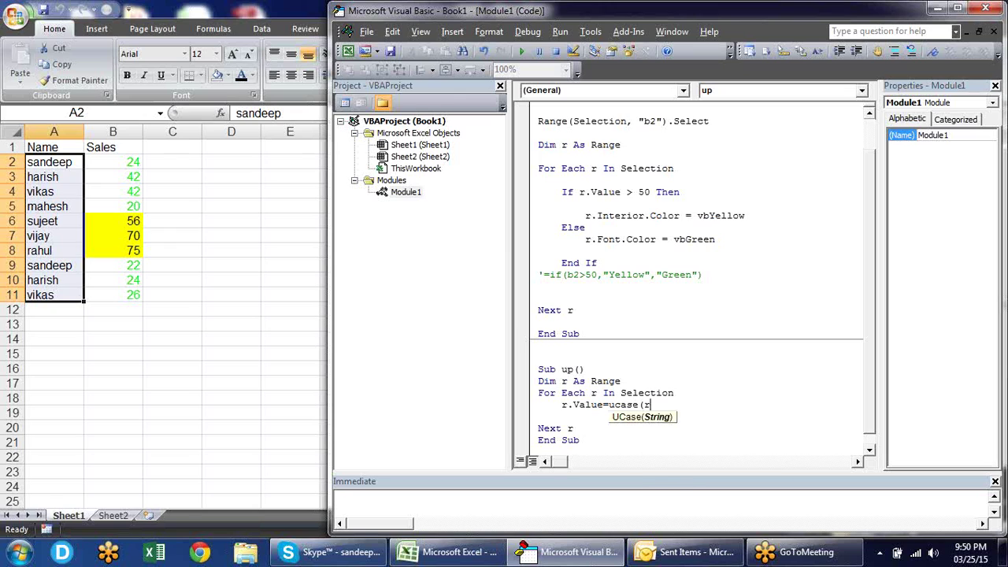
type(".v")
key("Tab")
type(")")
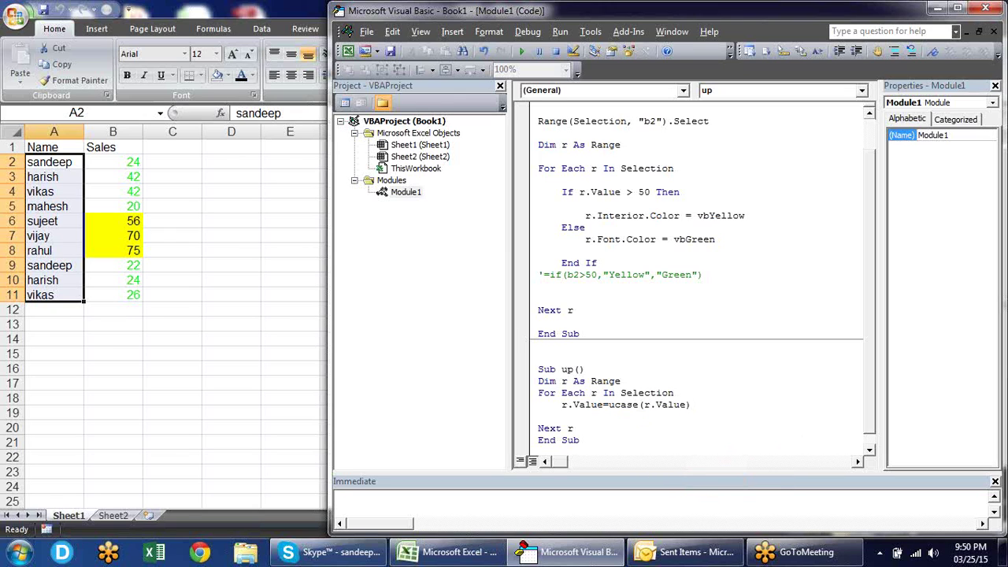
left_click(539, 415)
Highlight UCase(r.Value) and each r.Value in turn to explain the line
left_click_drag(620, 404, 706, 405)
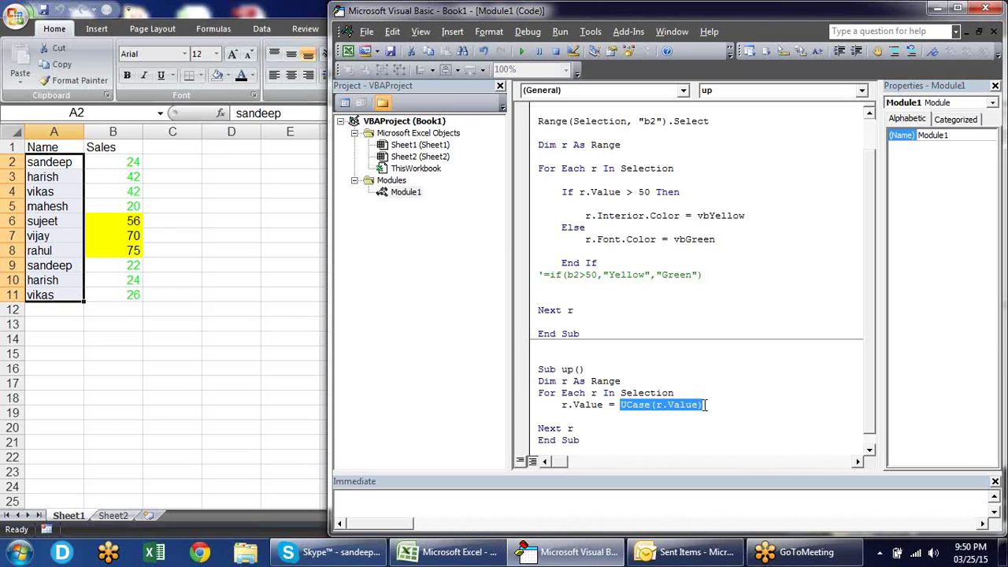
mouse_move(603, 404)
left_mouse_down()
mouse_move(542, 408)
mouse_move(562, 410)
left_mouse_up()
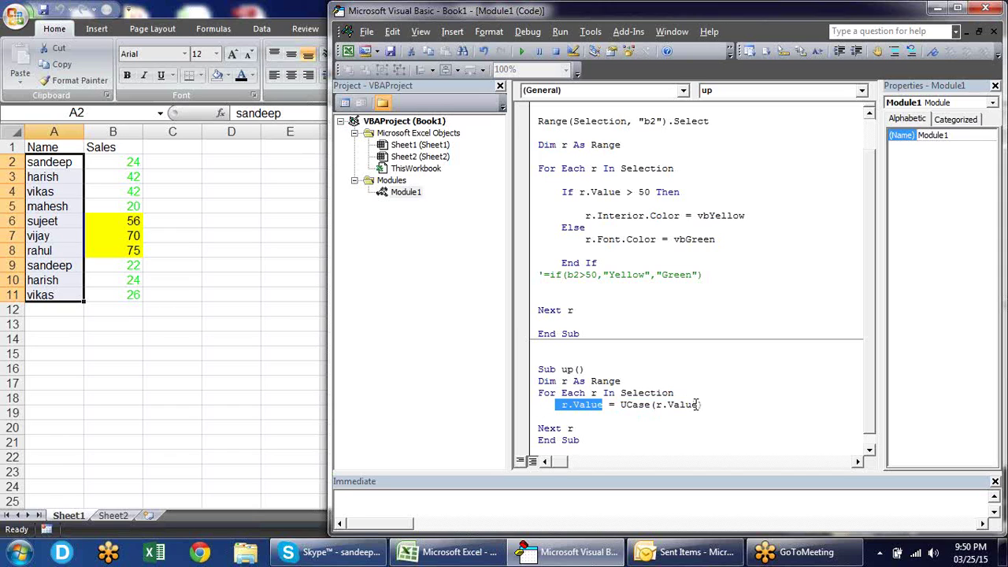
left_click_drag(699, 405, 656, 404)
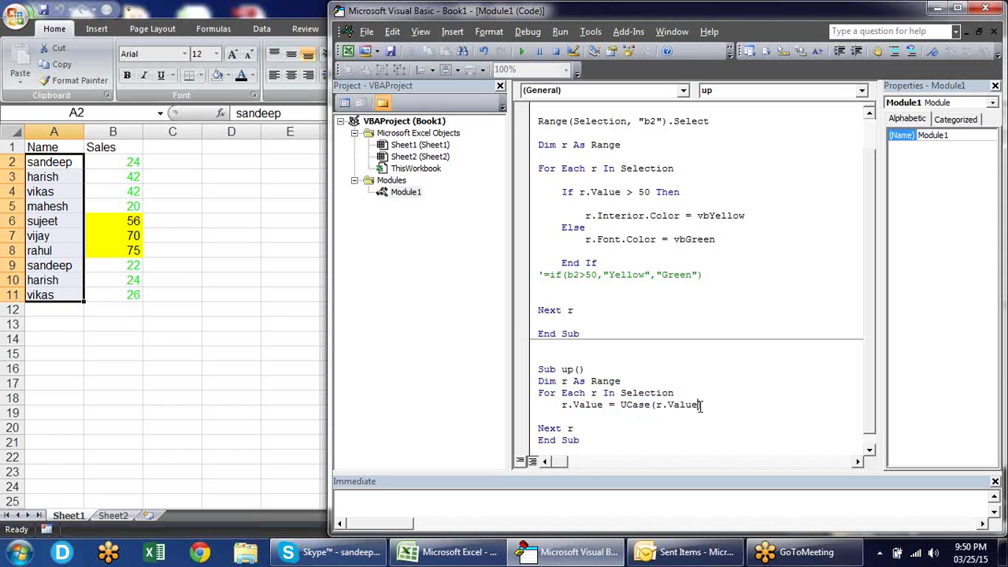
left_click(667, 406)
left_click_drag(620, 405, 711, 404)
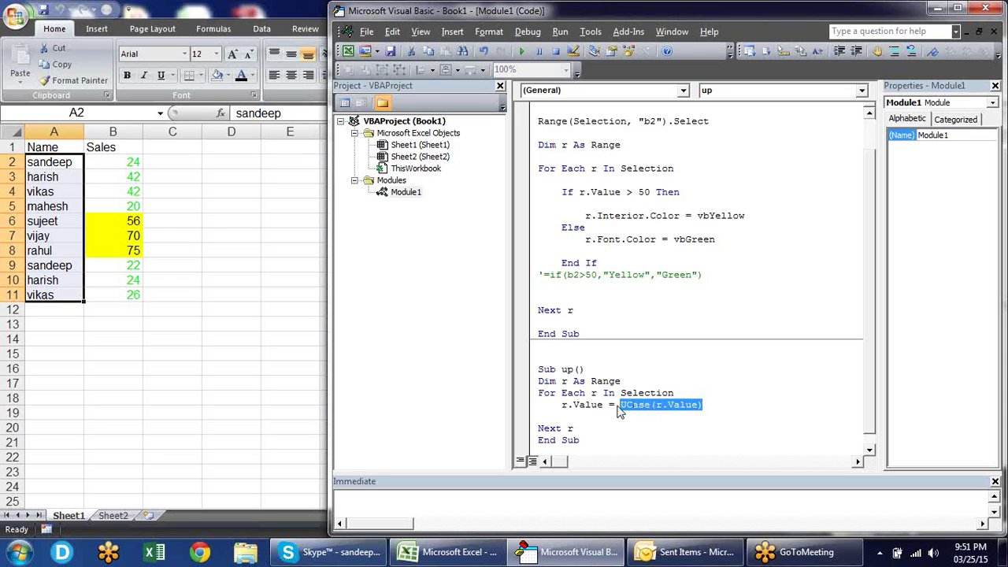
left_click(587, 405)
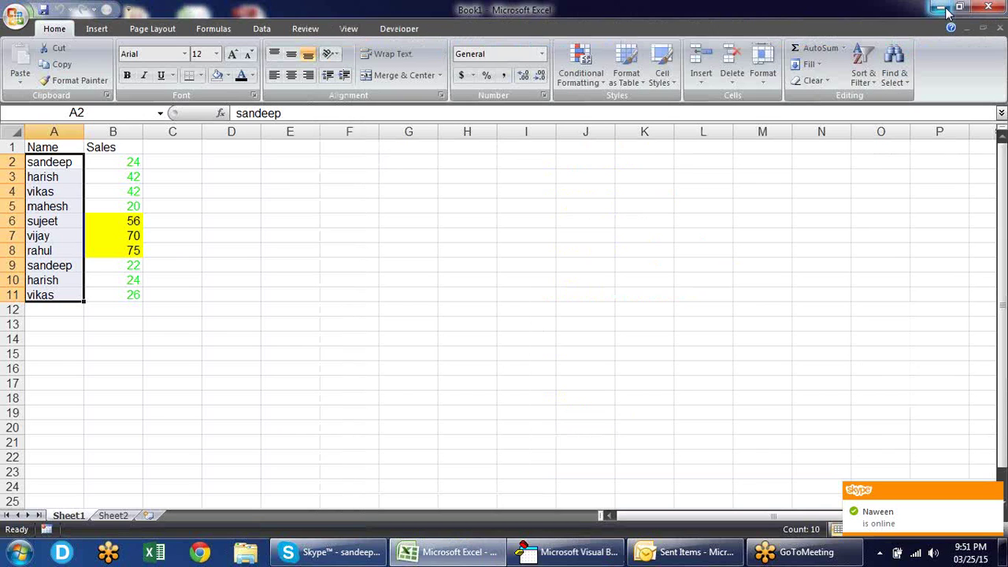
Draw a rounded rectangle over I1:J4 on the sheet and label it 'Upper Case'
left_click(937, 9)
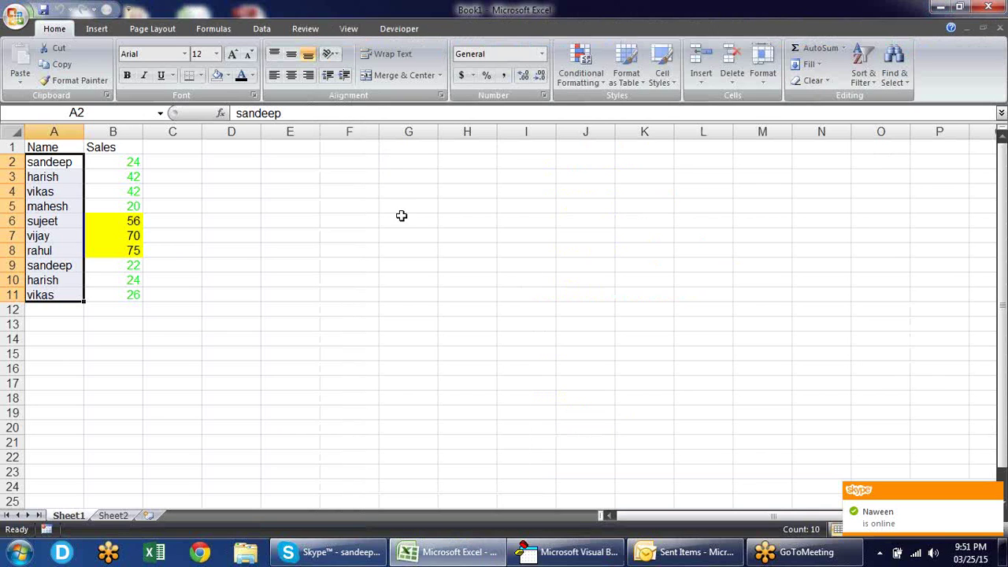
left_click(98, 29)
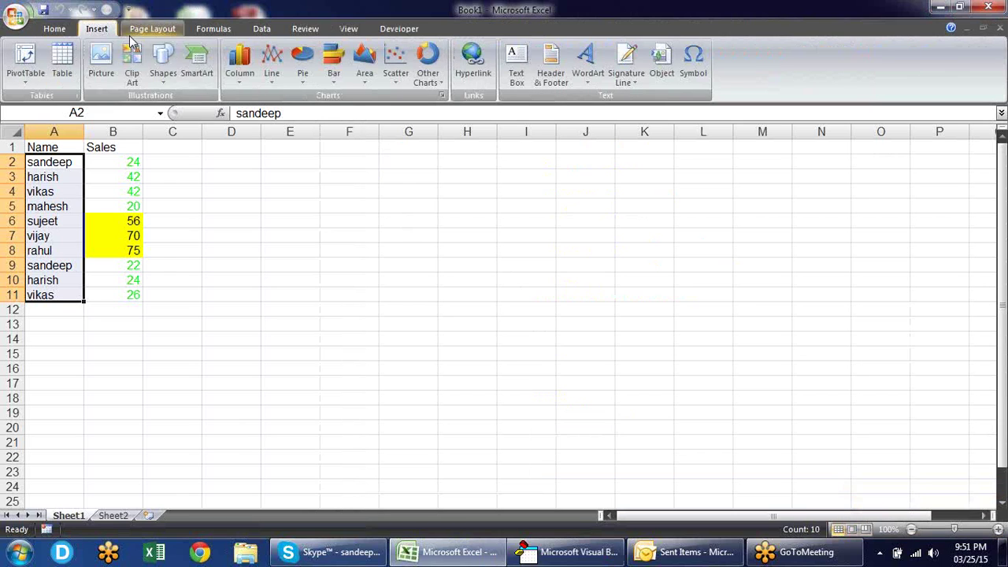
left_click(167, 76)
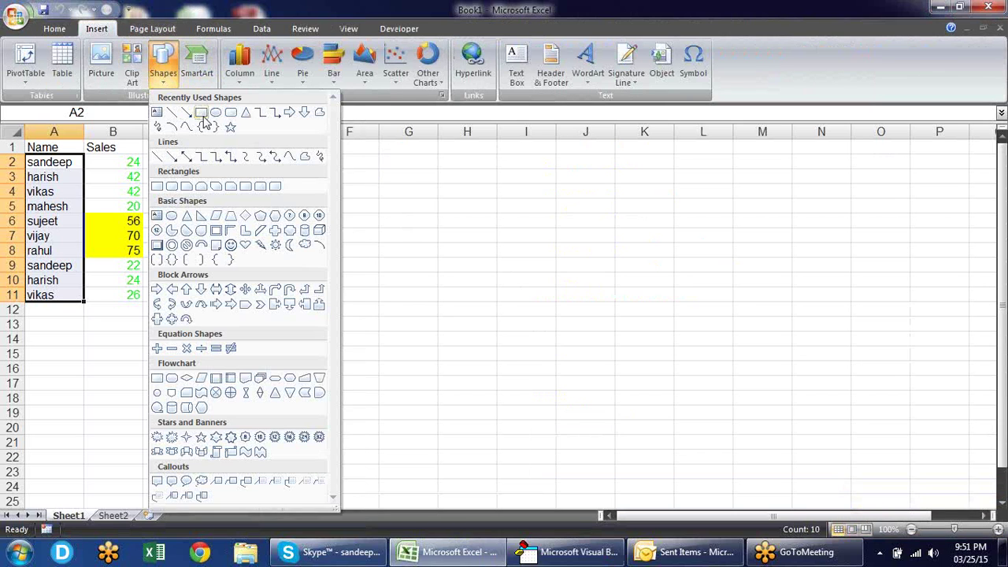
left_click(231, 112)
left_click_drag(517, 152, 635, 191)
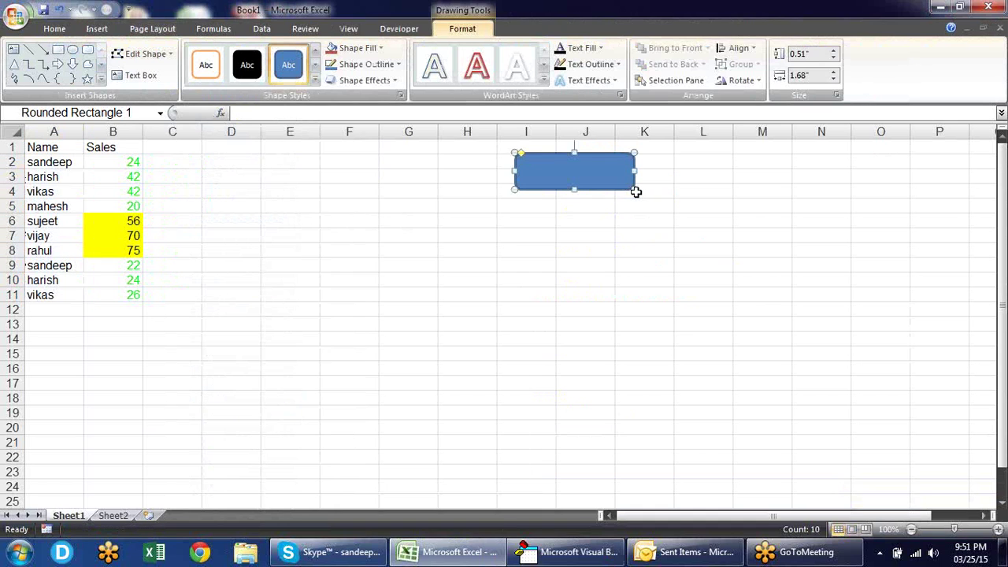
type("Upper Case")
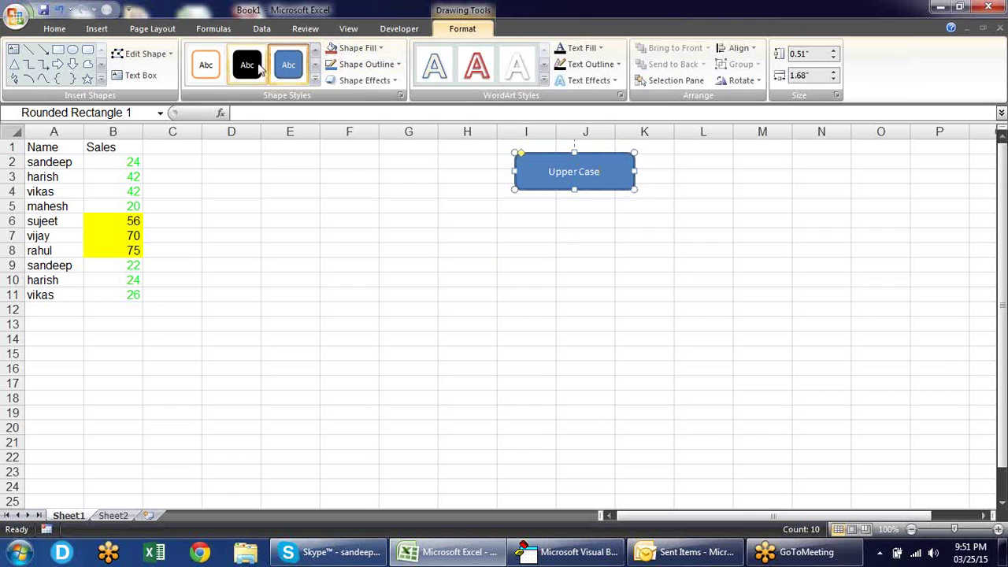
Apply a pink shape style to the Upper Case shape
left_click(315, 80)
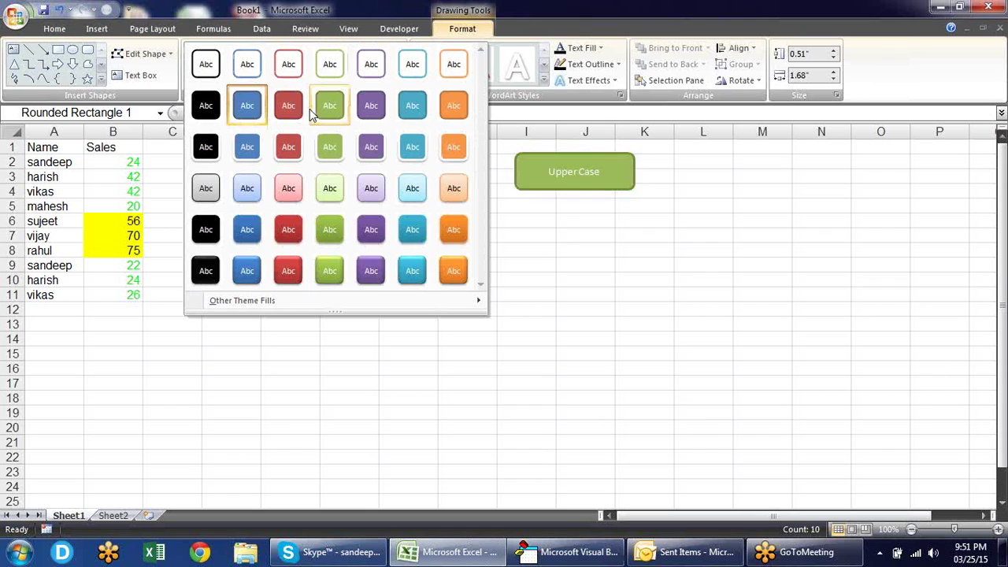
left_click(292, 189)
left_click(690, 220)
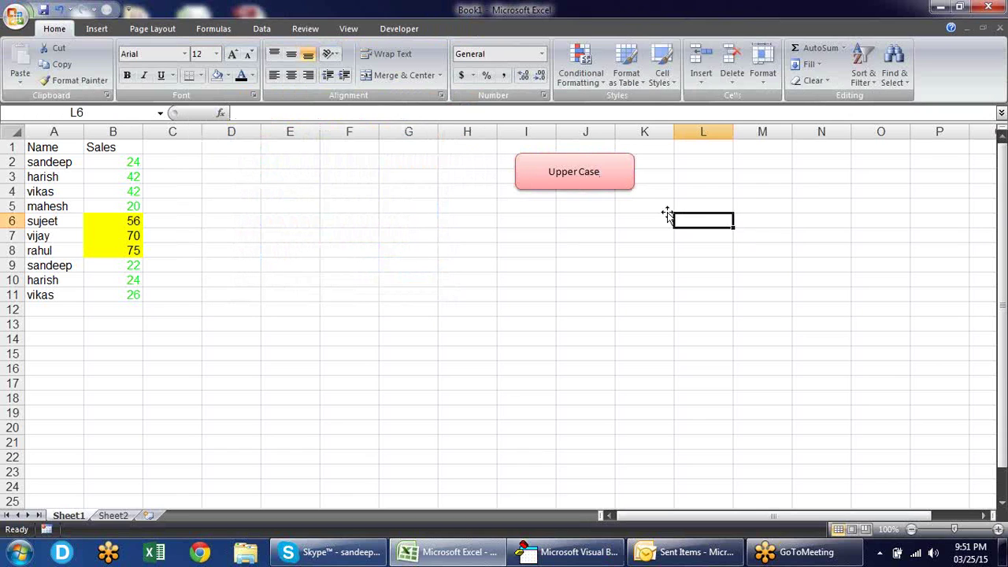
Assign the 'up' macro to the Upper Case shape through Assign Macro
right_click(590, 170)
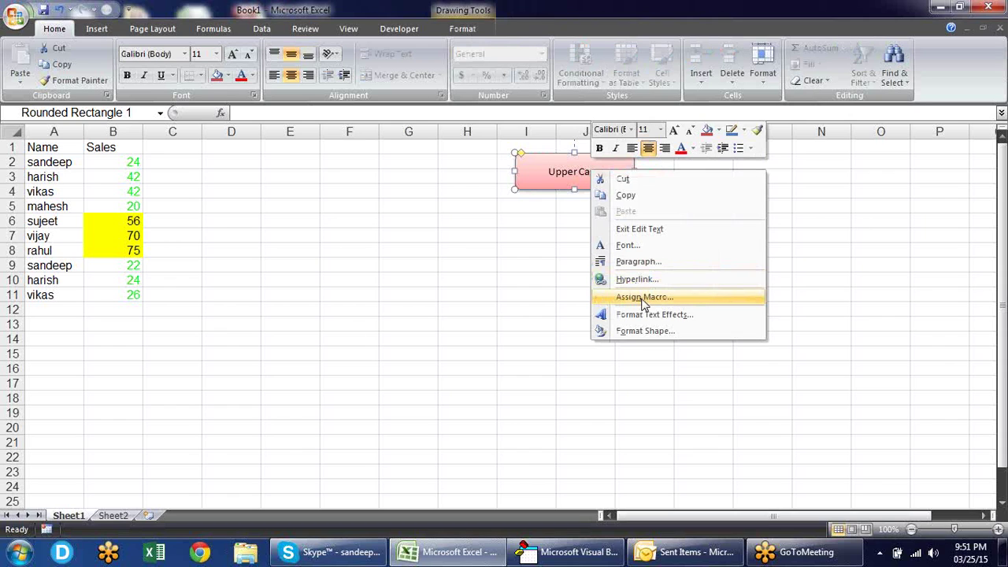
left_click(642, 298)
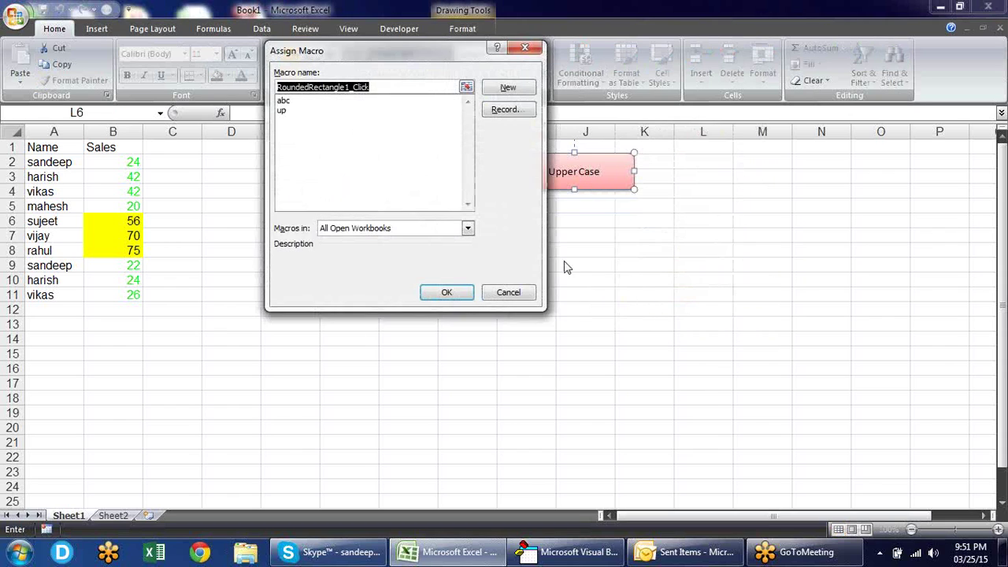
left_click(282, 110)
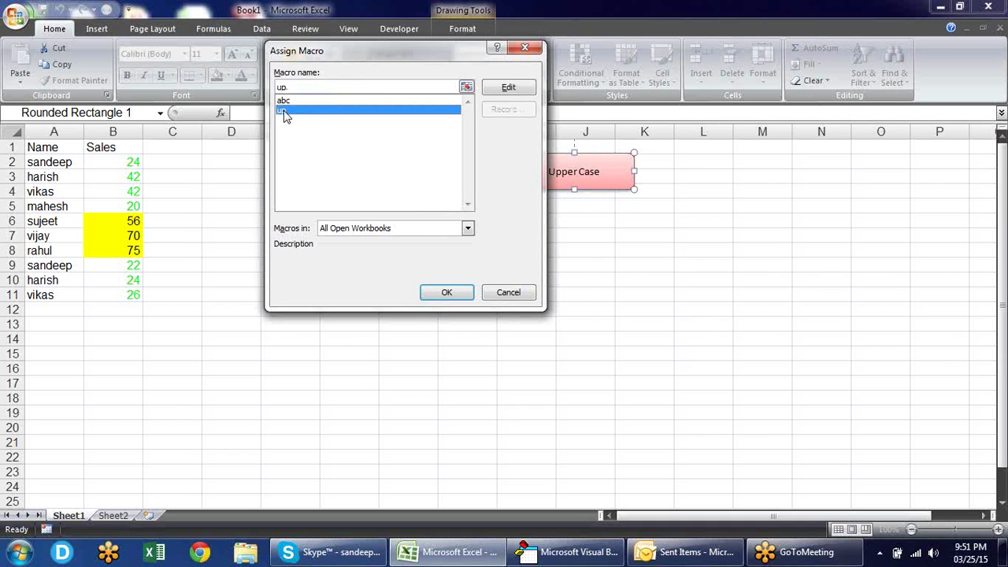
left_click(444, 291)
left_click(626, 279)
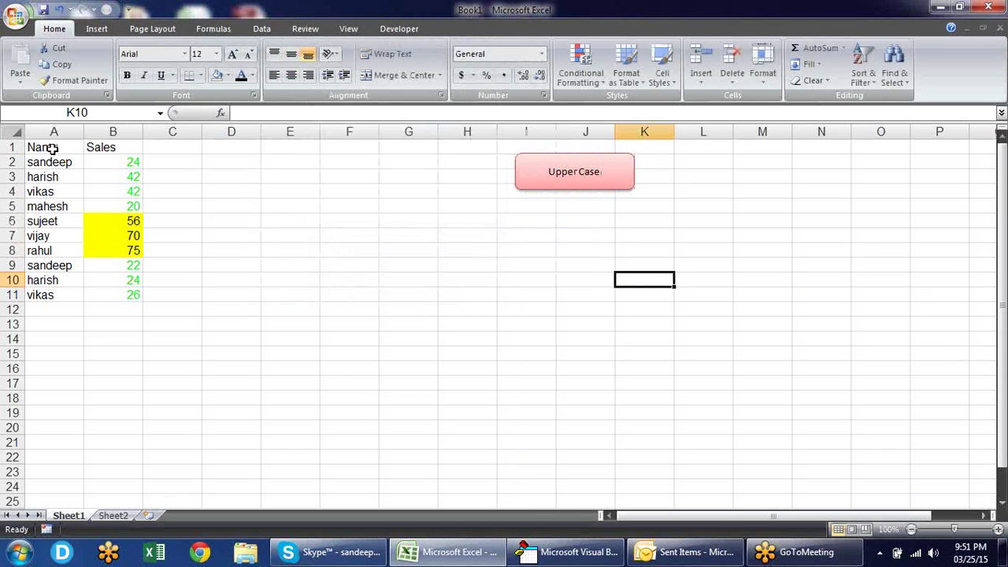
Uppercase names A2:A11 with the Upper Case button and widen column A
left_click_drag(54, 158, 45, 291)
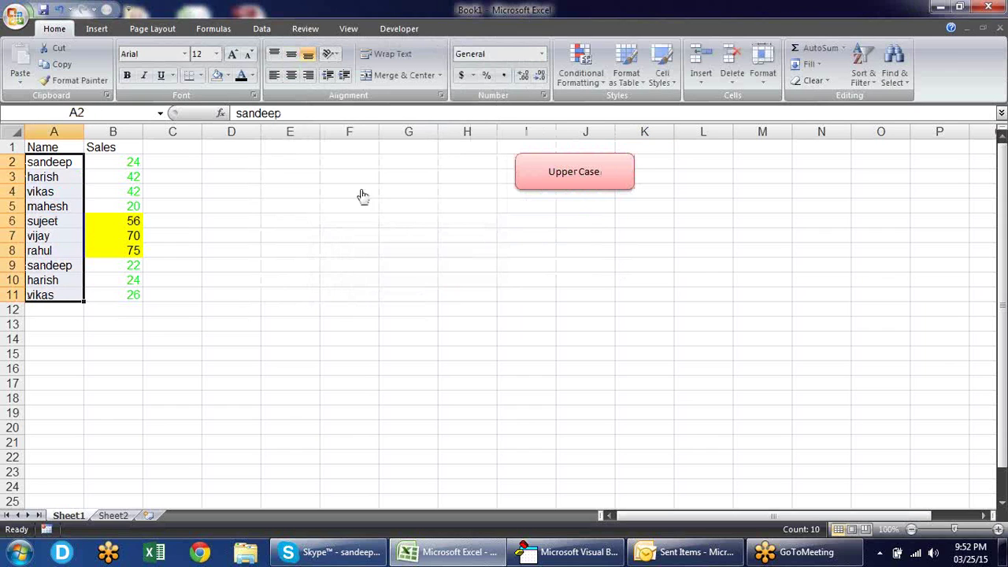
left_click(579, 171)
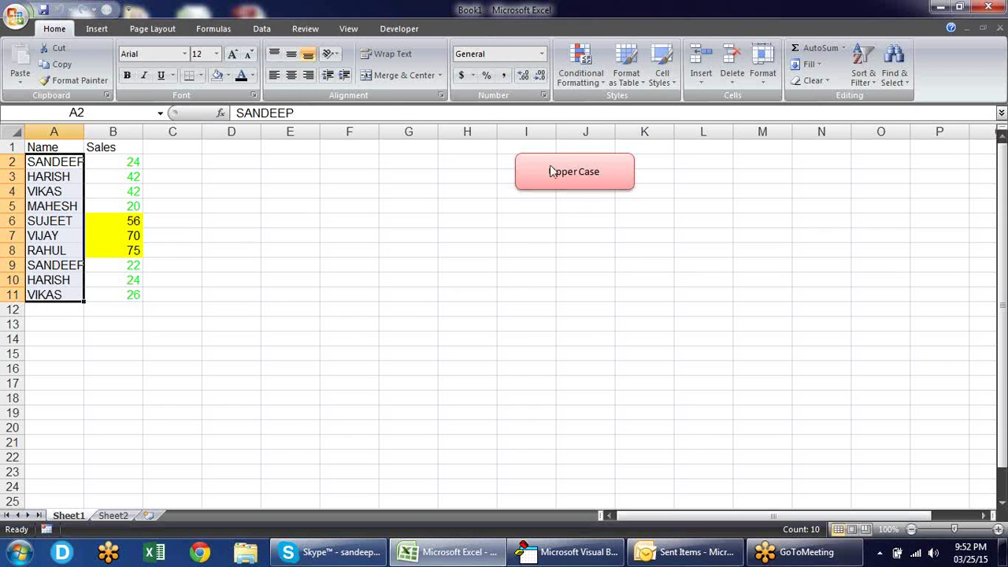
left_click_drag(84, 131, 121, 130)
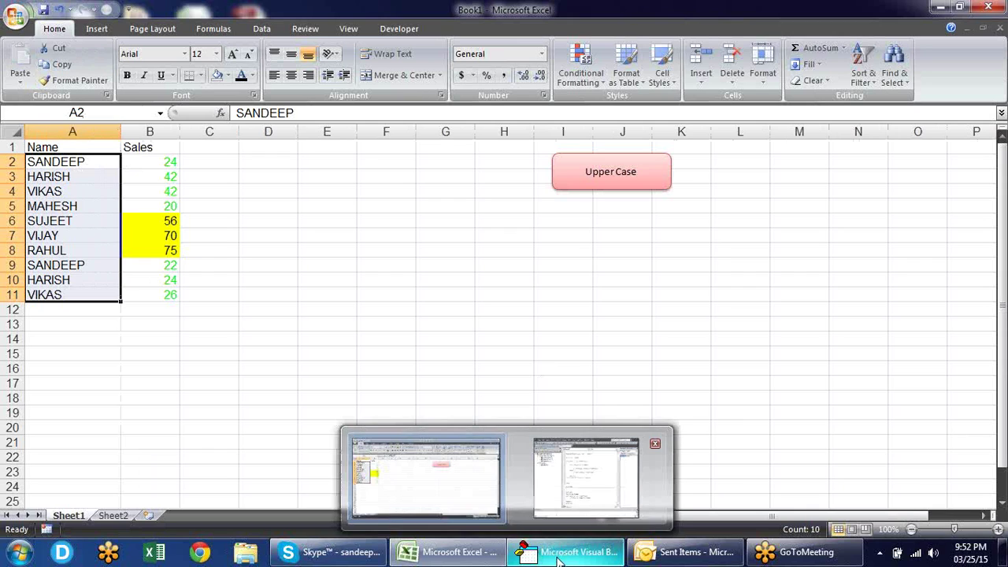
Move the Upper Case button next to the Name/Sales table
right_click(577, 161)
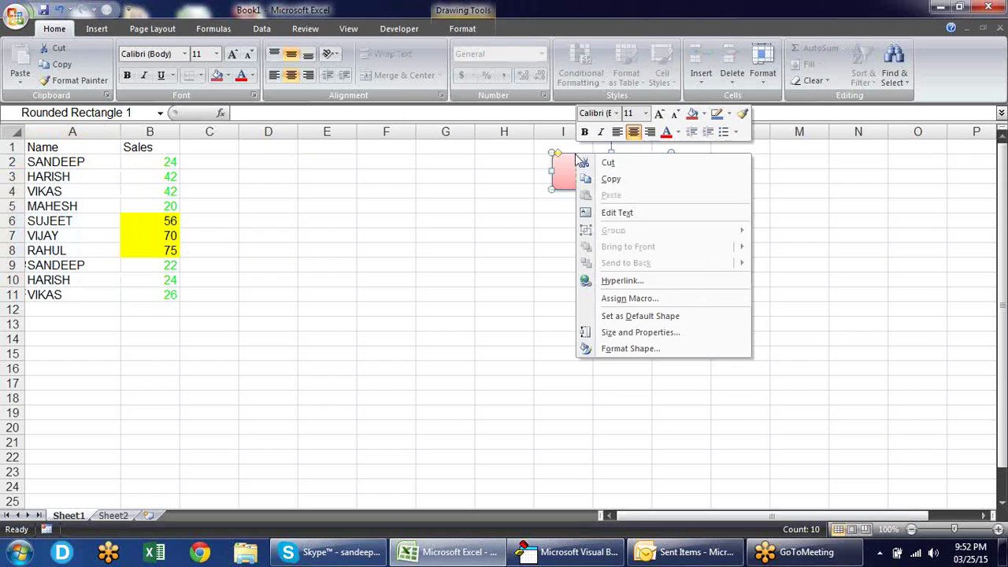
key("Escape")
left_click_drag(576, 155, 225, 150)
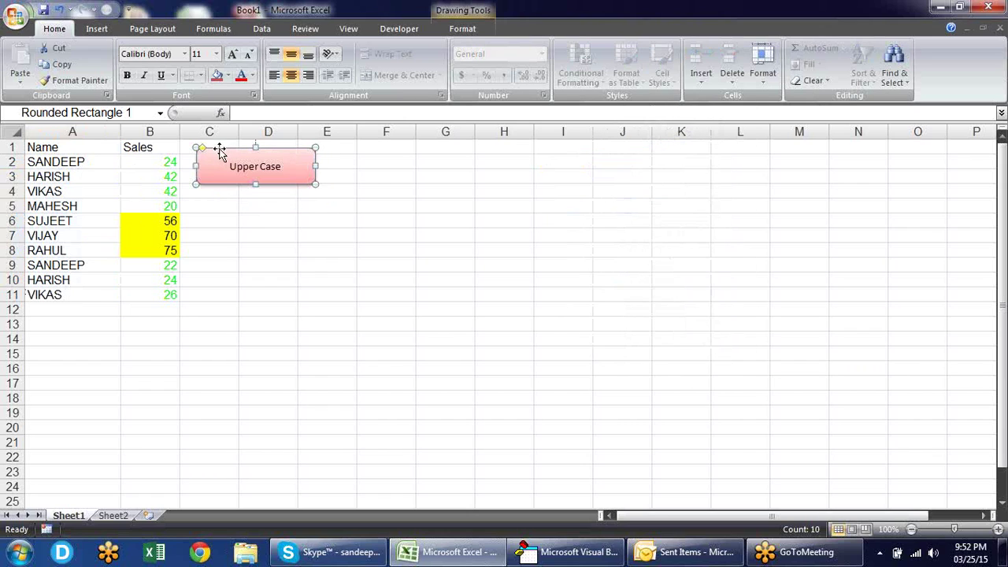
left_click(501, 319)
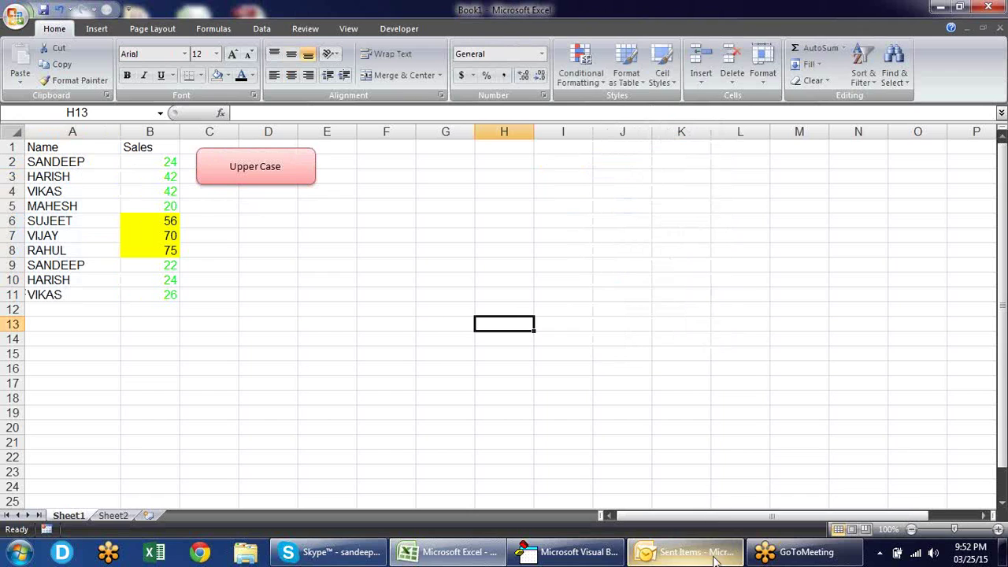
Delete the blank line between the UCase line and Next r in the up macro
left_click(540, 553)
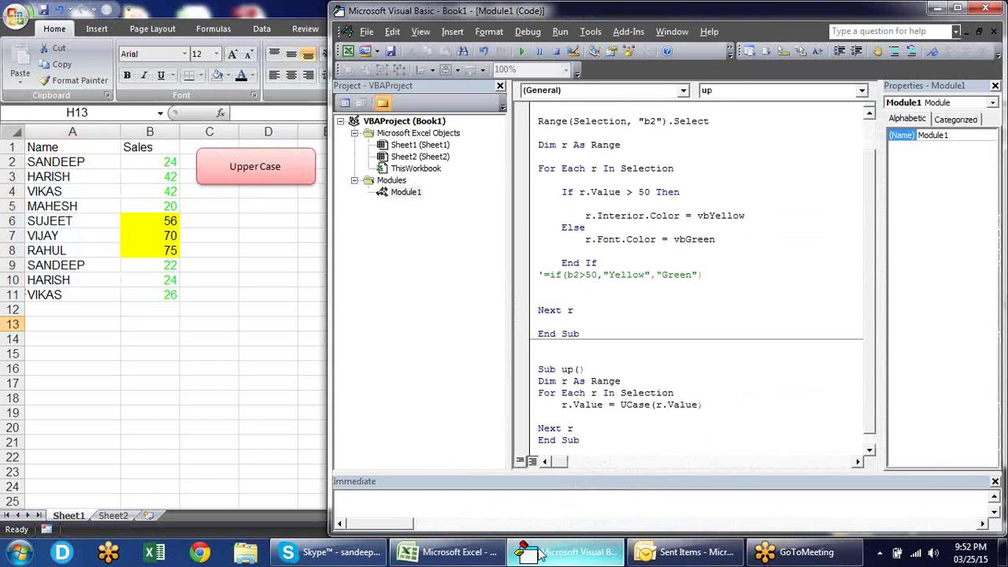
left_click(587, 405)
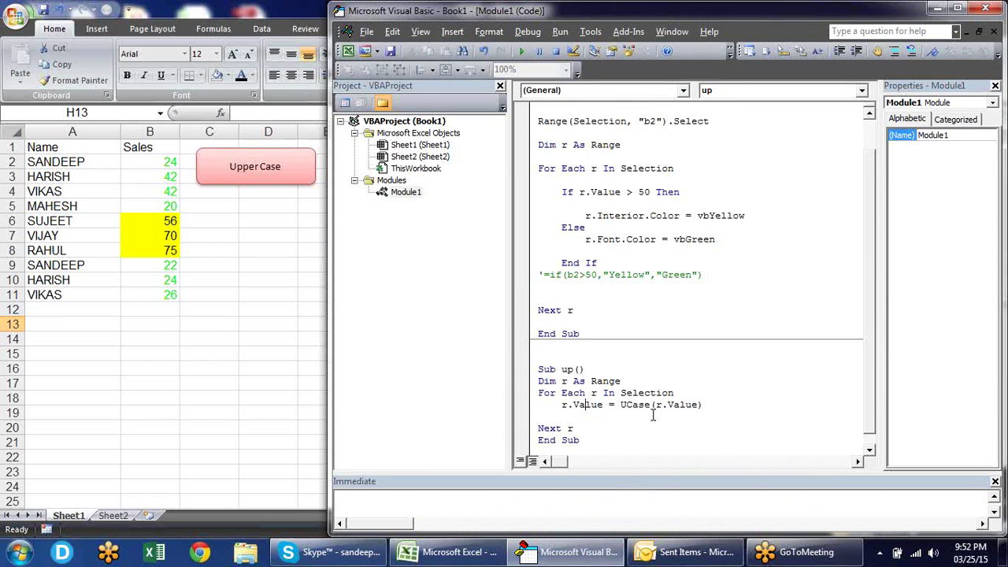
left_click(869, 451)
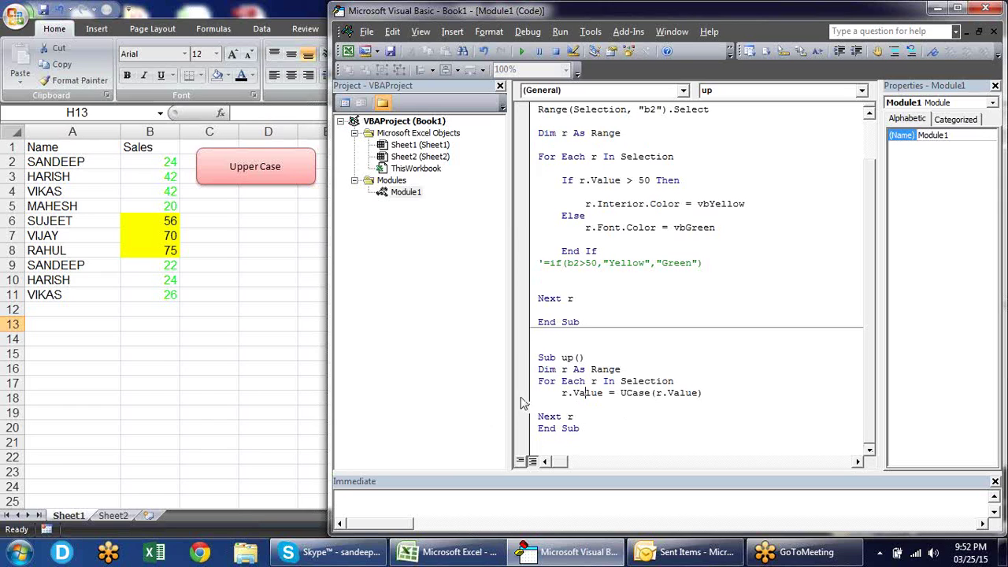
left_click(570, 404)
key("BackSpace")
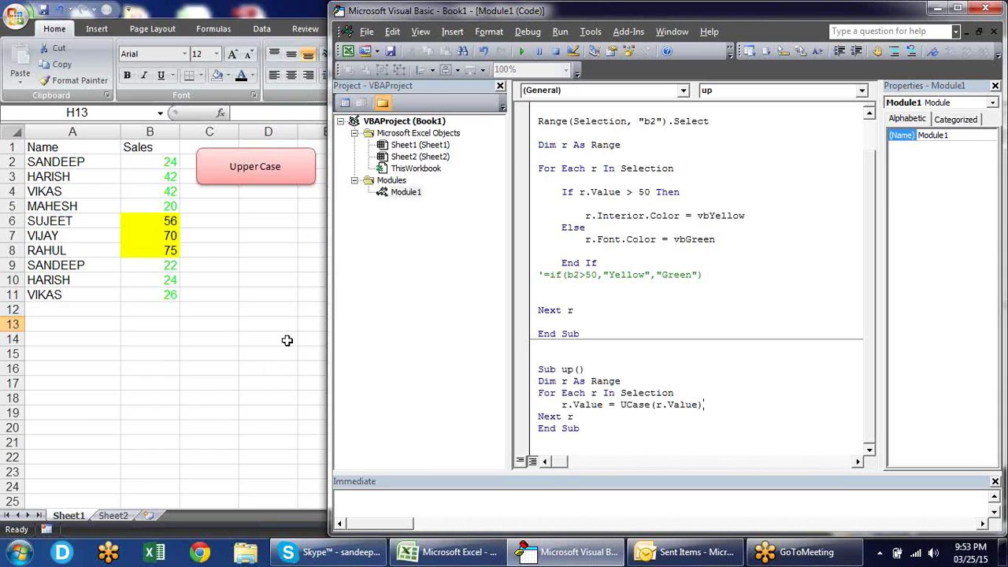
left_click(436, 147)
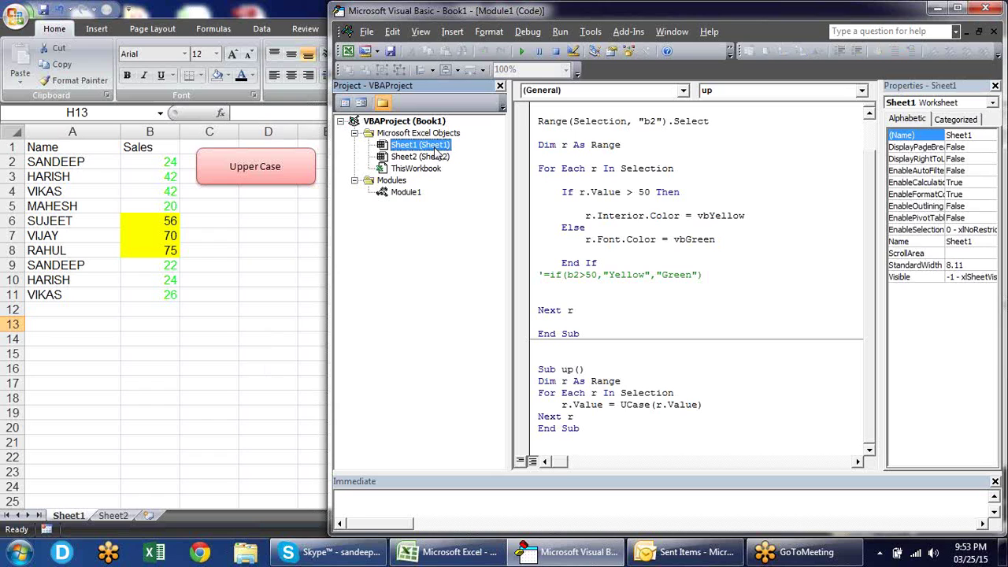
left_click(268, 221)
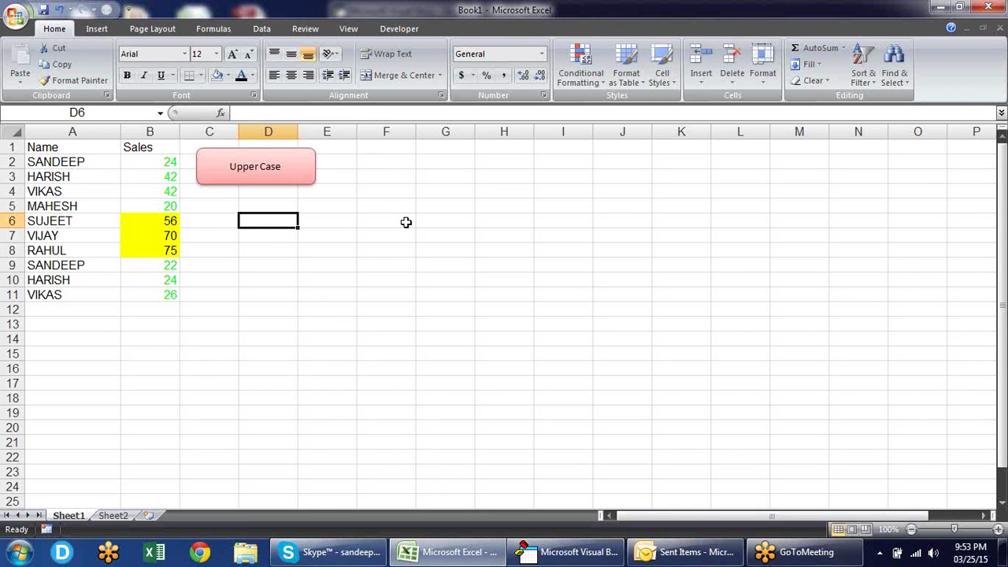
left_click(571, 552)
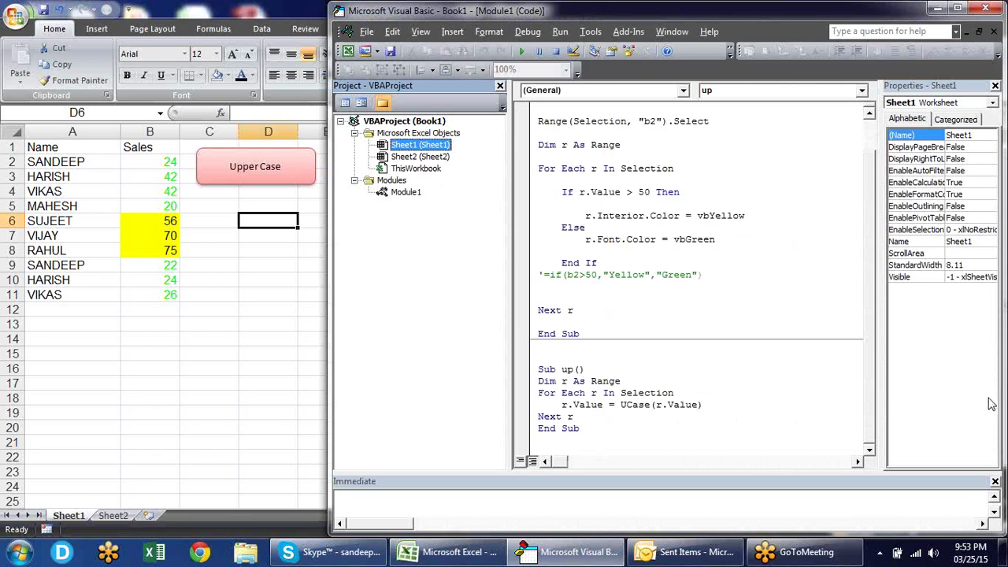
left_click(871, 450)
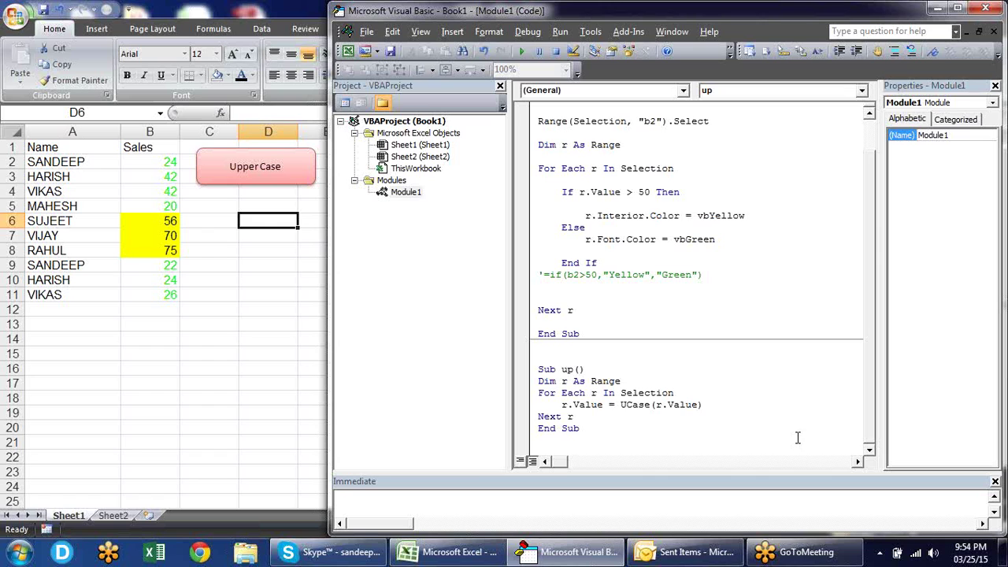
Highlight the word Selection in the For Each line of the up macro
left_click(676, 392)
left_click_drag(675, 392, 620, 394)
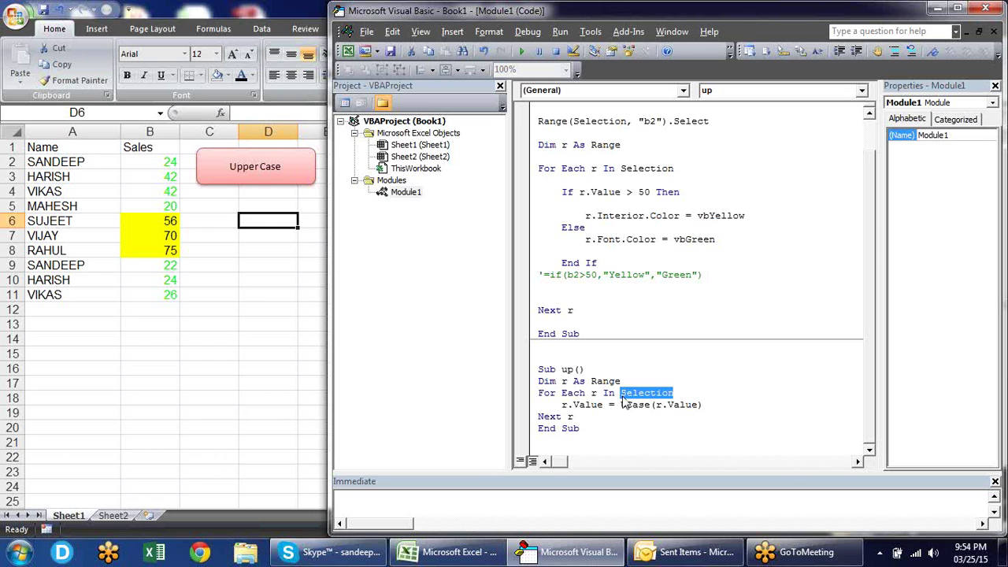
left_click_drag(244, 292, 254, 354)
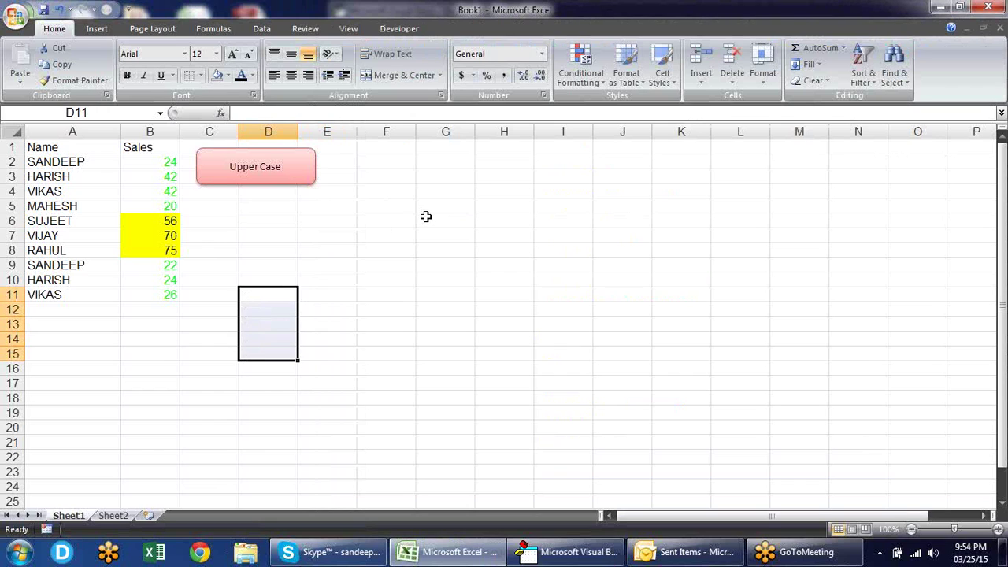
Enter palwal in G5, fill the city list down to G11, and uppercase it
left_click(449, 206)
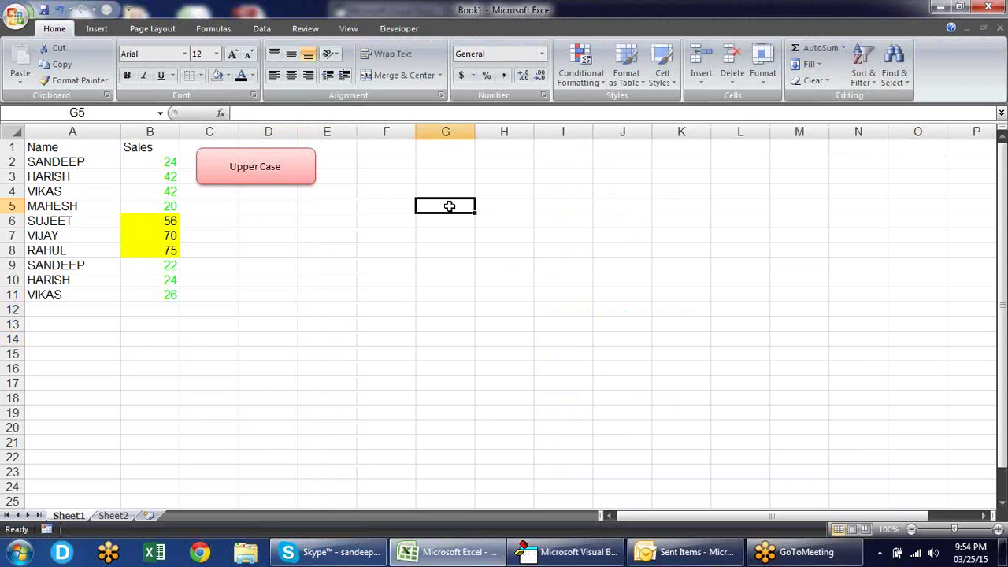
type("palwal")
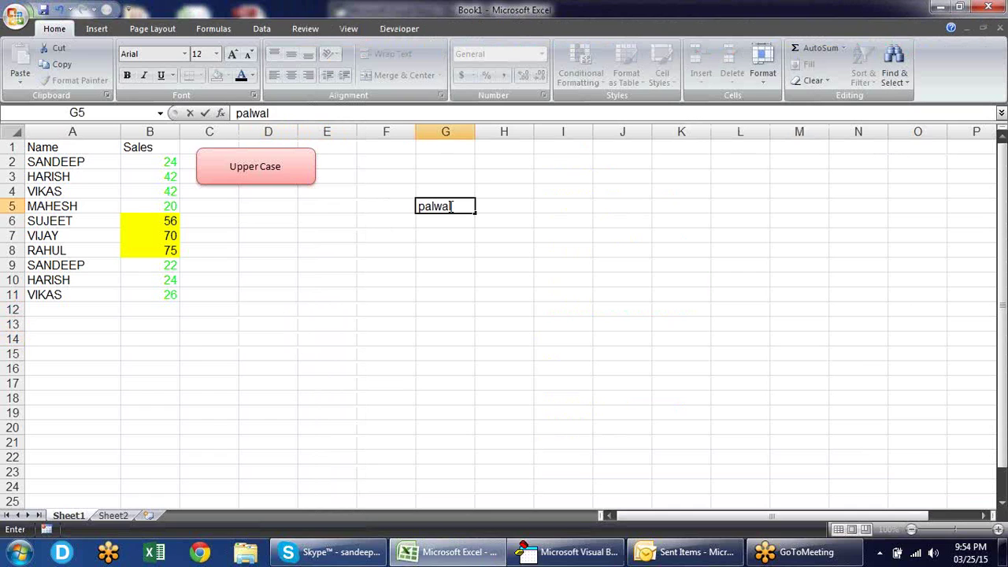
key("Return")
left_click(448, 206)
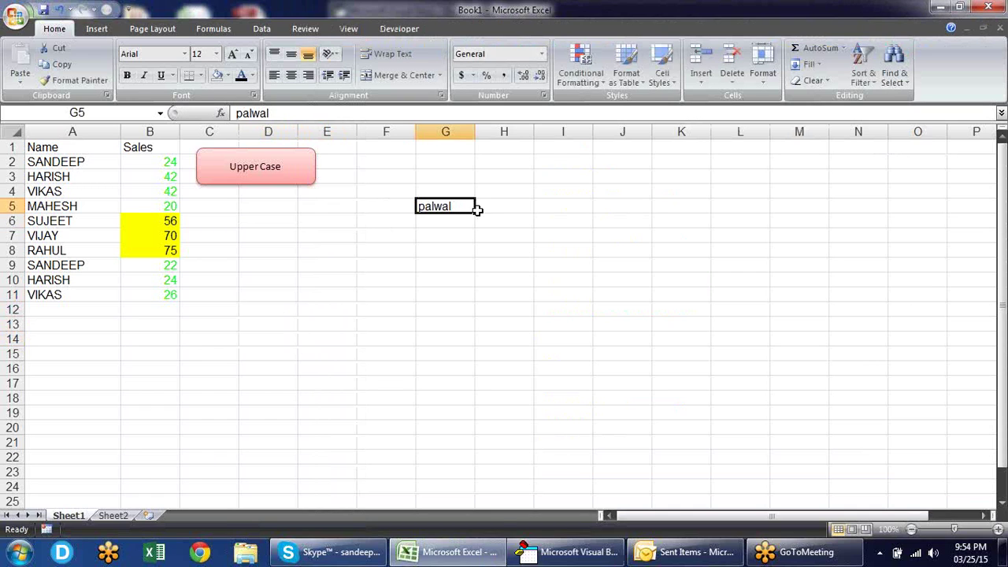
left_click_drag(474, 214, 475, 301)
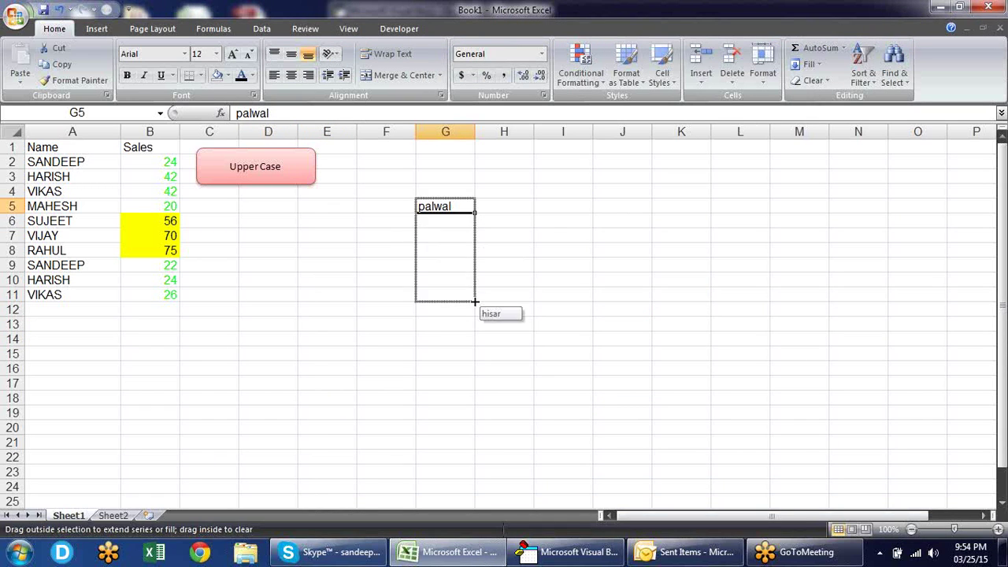
left_click(255, 168)
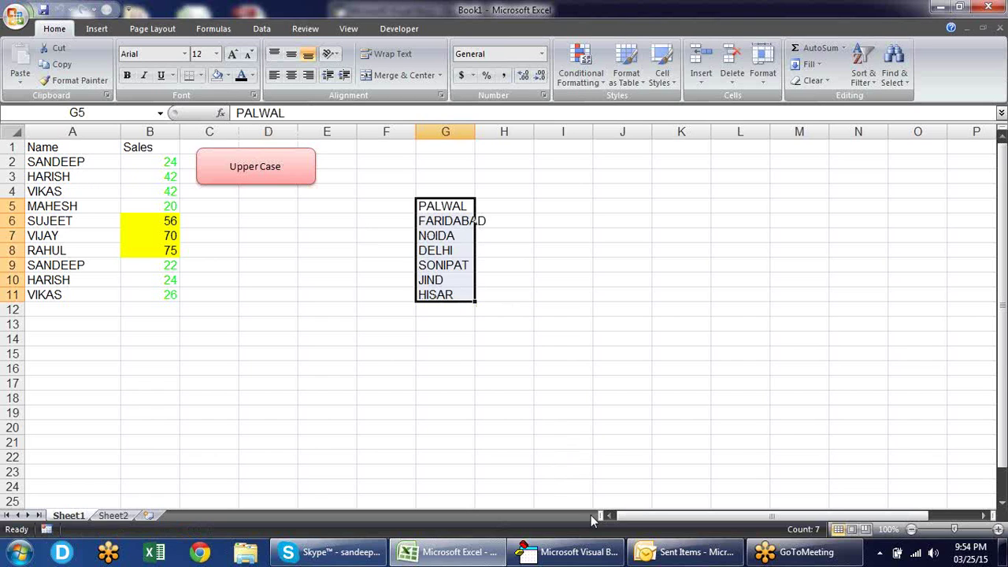
left_click(596, 555)
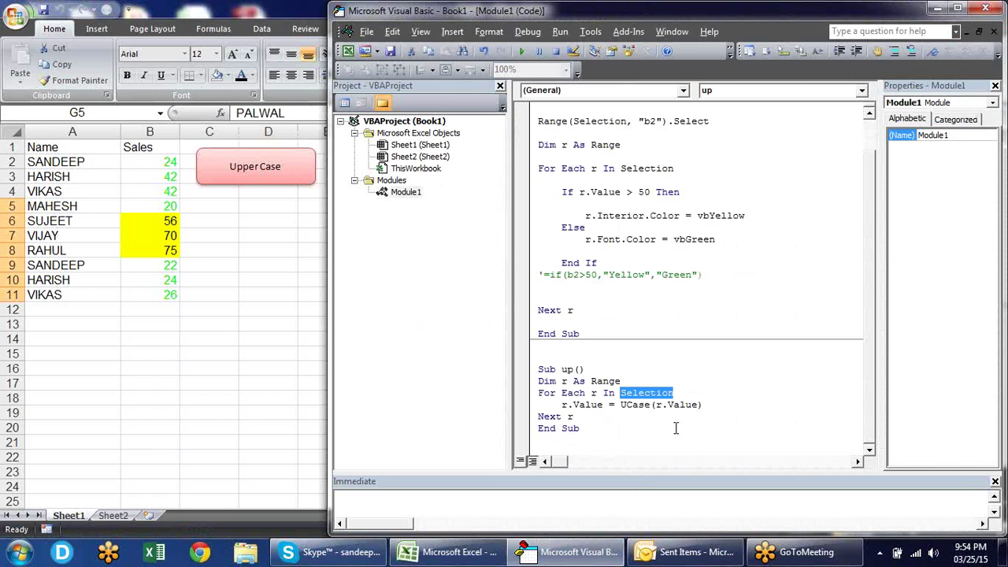
Change UCase to LCase in the up macro
left_click(628, 406)
key("BackSpace")
type("l")
key("Down")
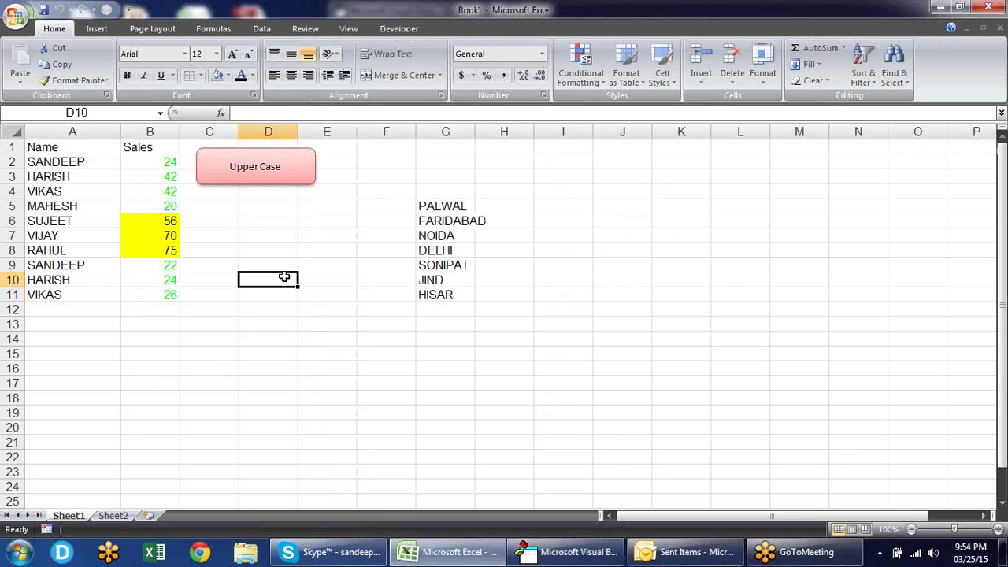
Lowercase cities G5:G11 and names A2:A11 with the button
left_click(280, 277)
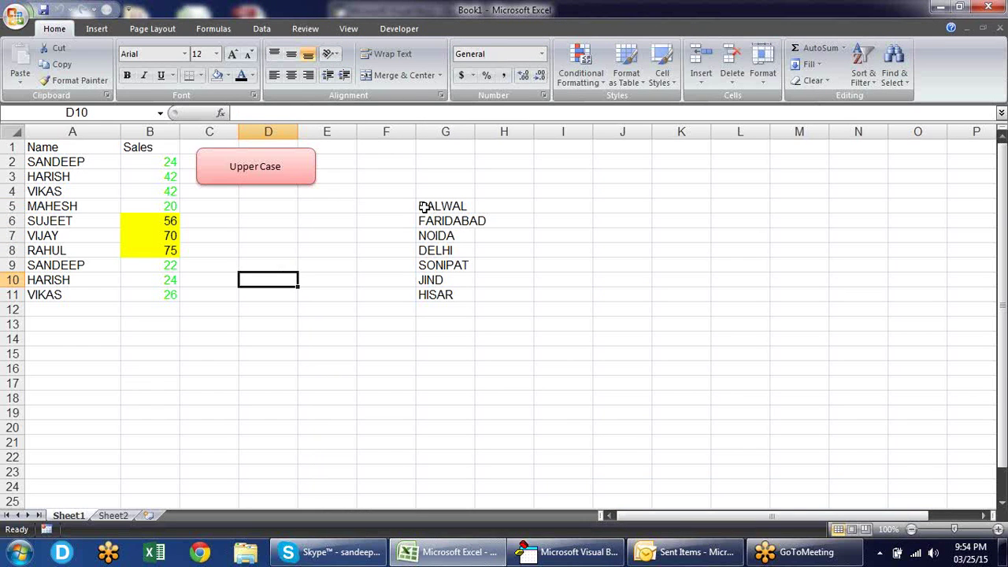
left_click_drag(430, 207, 434, 295)
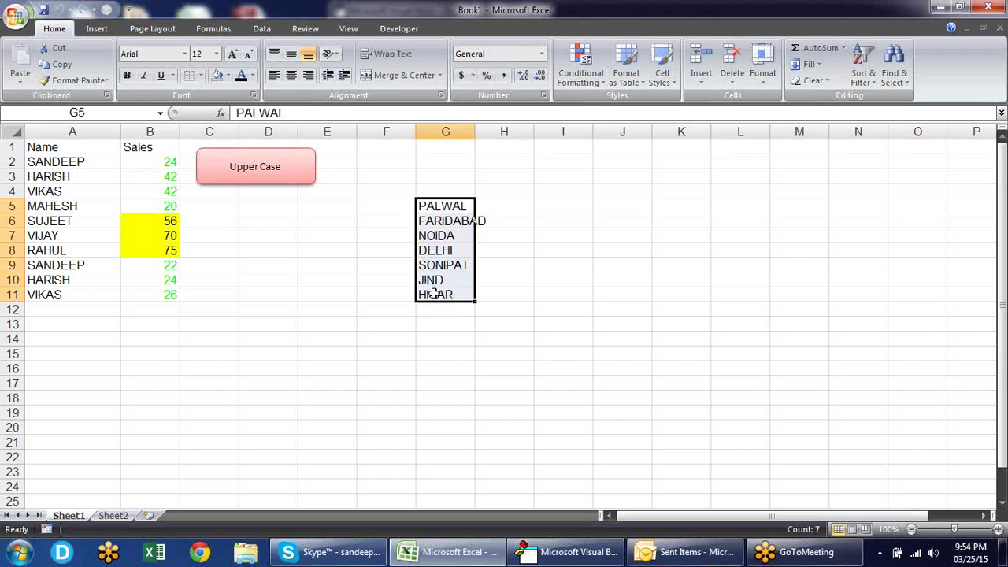
left_click(289, 163)
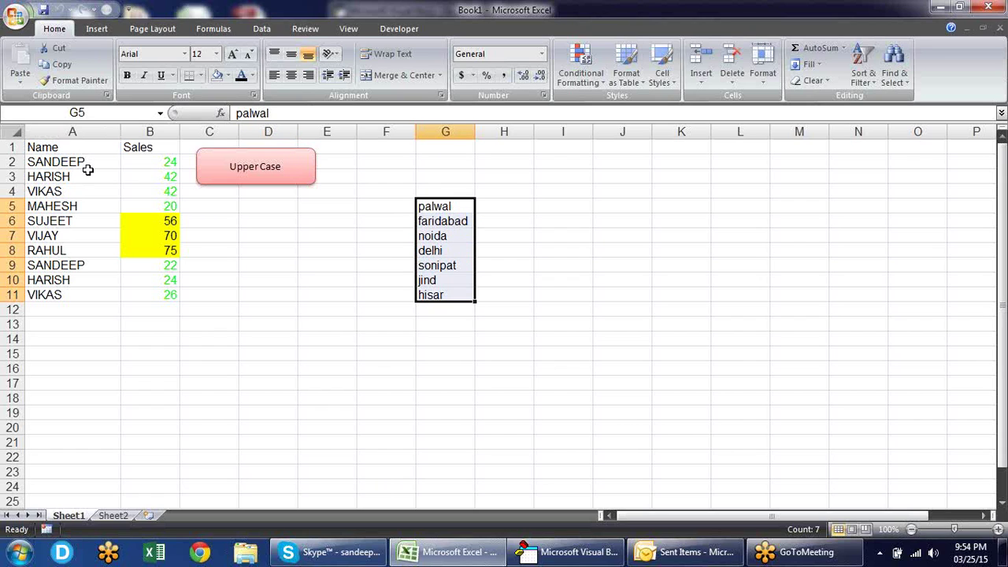
left_click_drag(87, 165, 90, 287)
left_click(251, 173)
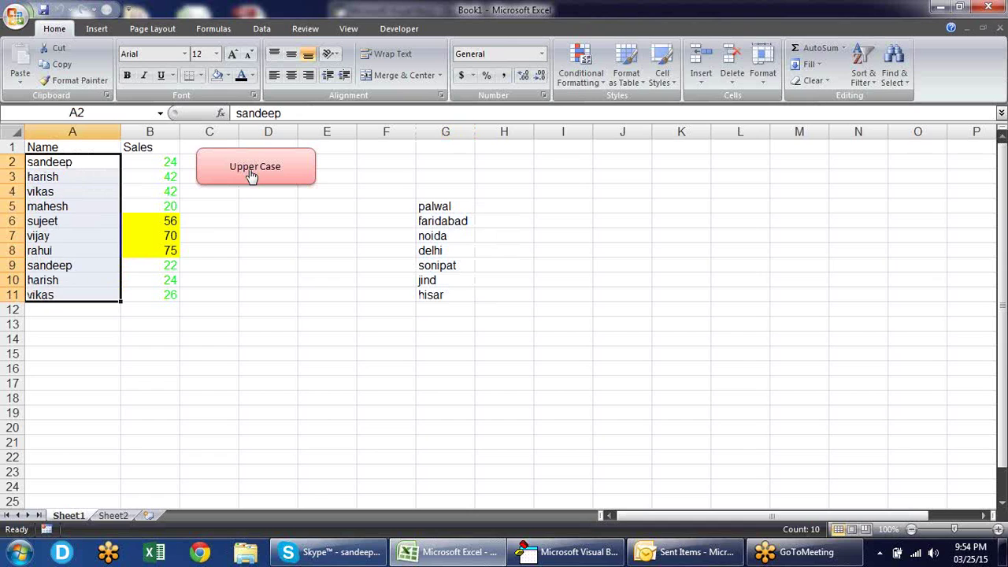
left_click(567, 552)
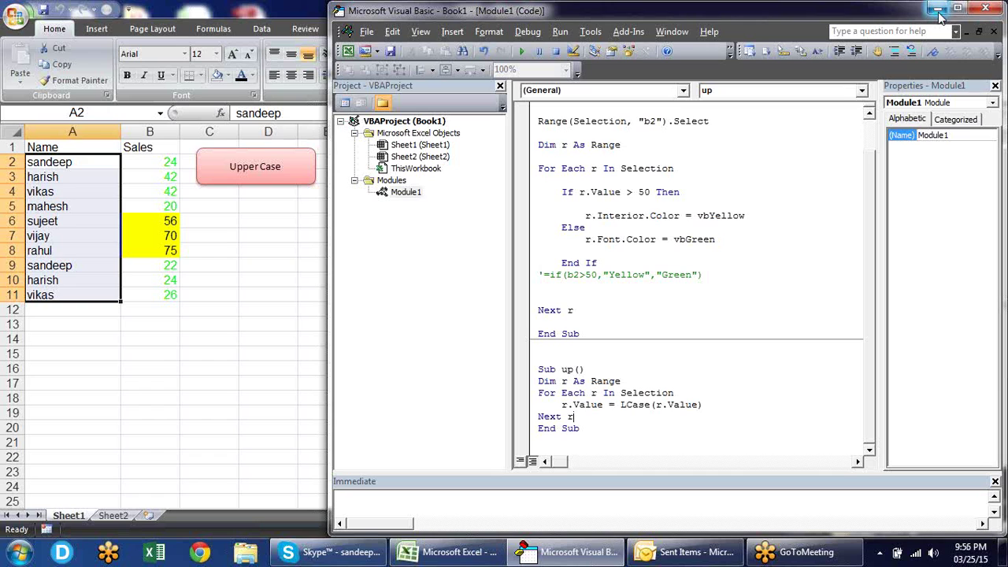
Minimize the Visual Basic editor to reveal the sheet and select the Name/Sales table A1:B11
left_click(159, 247)
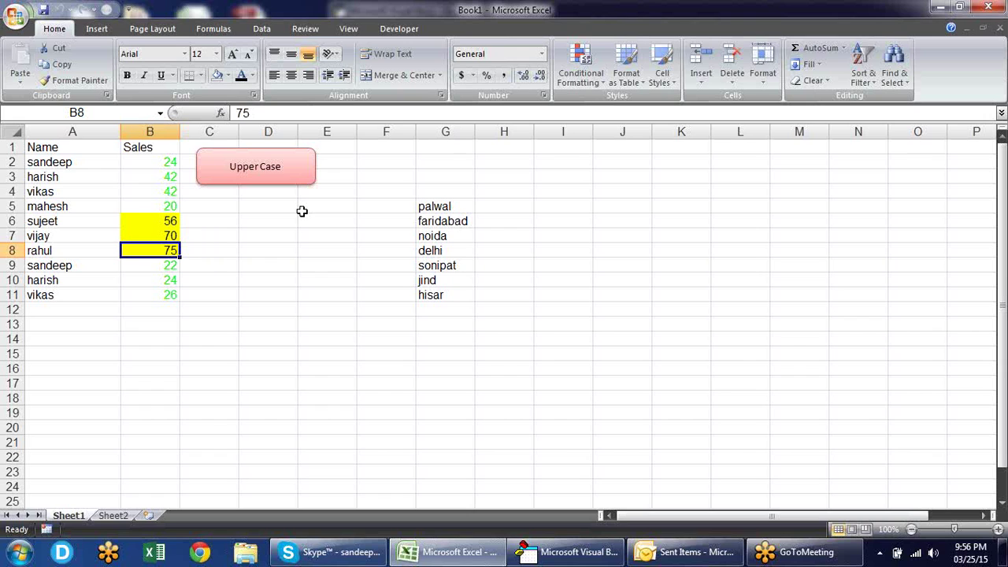
left_click(575, 551)
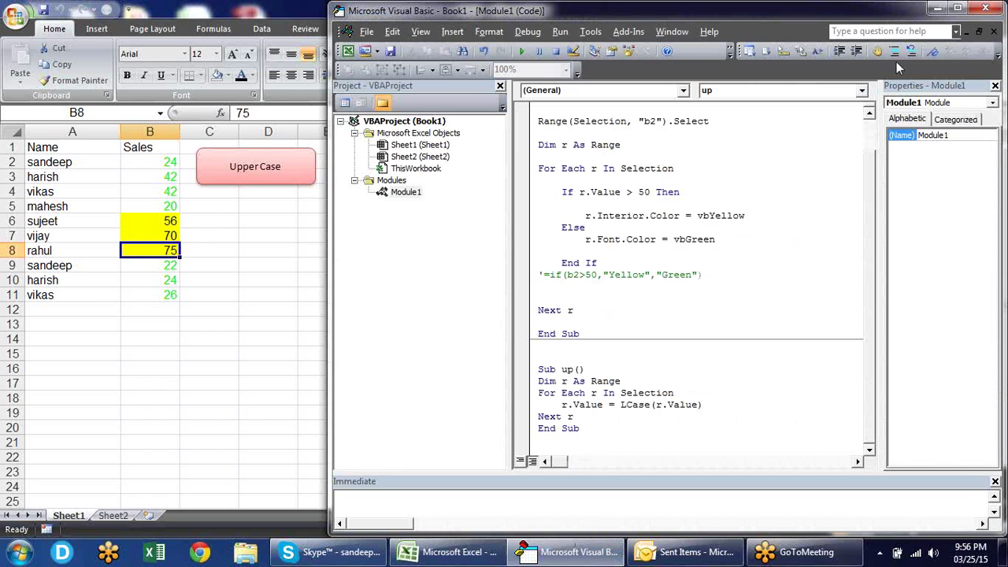
left_click(227, 265)
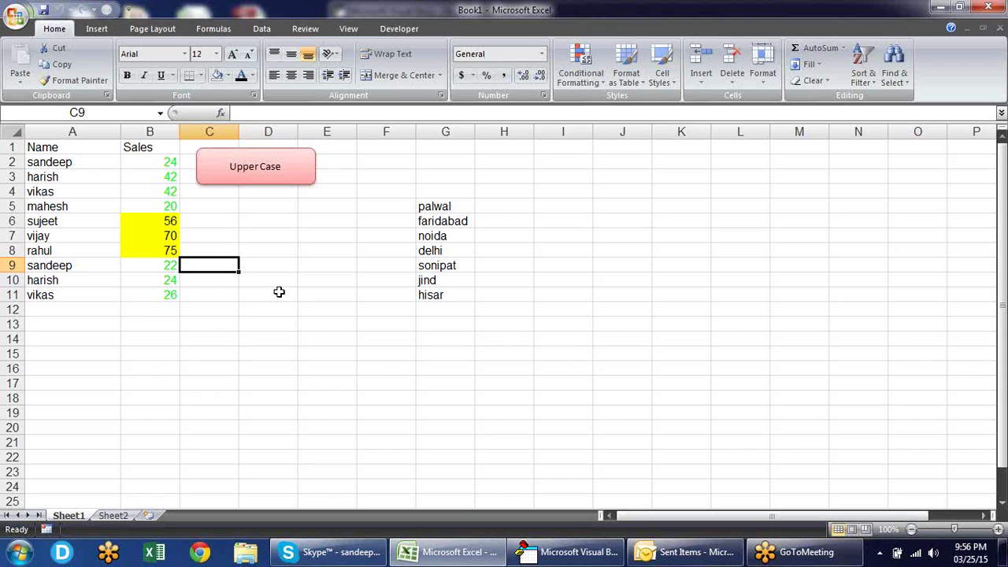
left_click(569, 551)
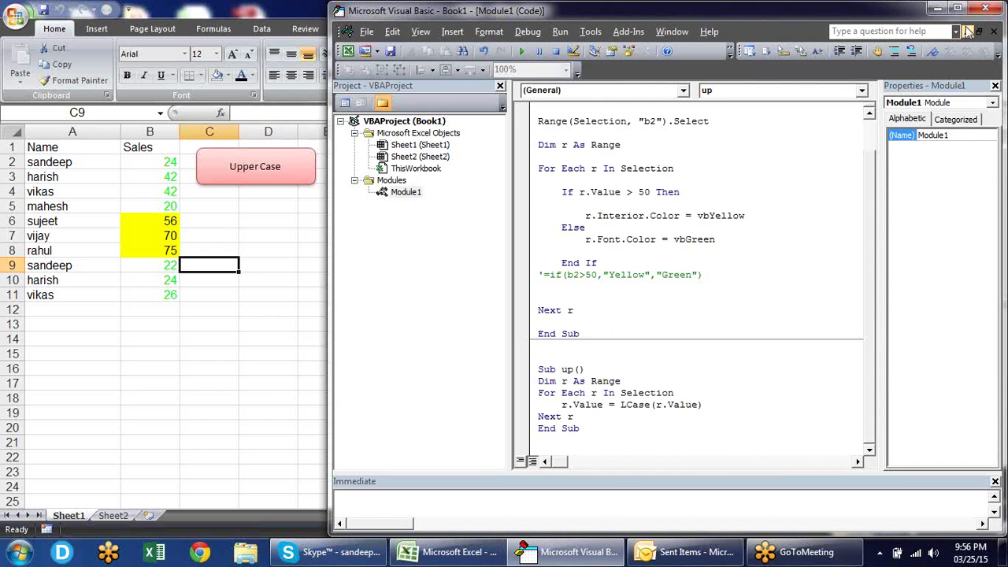
left_click(937, 9)
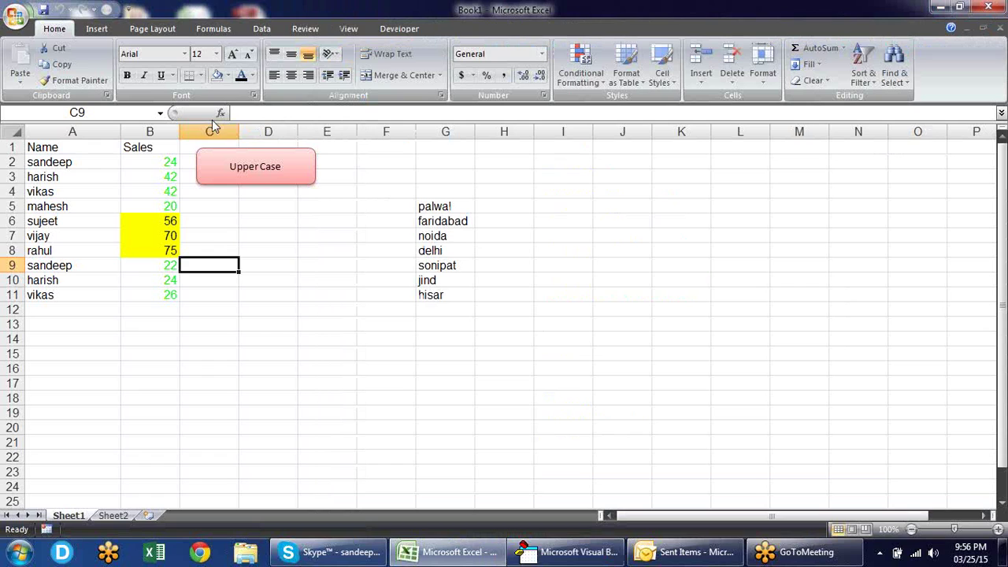
left_click_drag(66, 148, 135, 291)
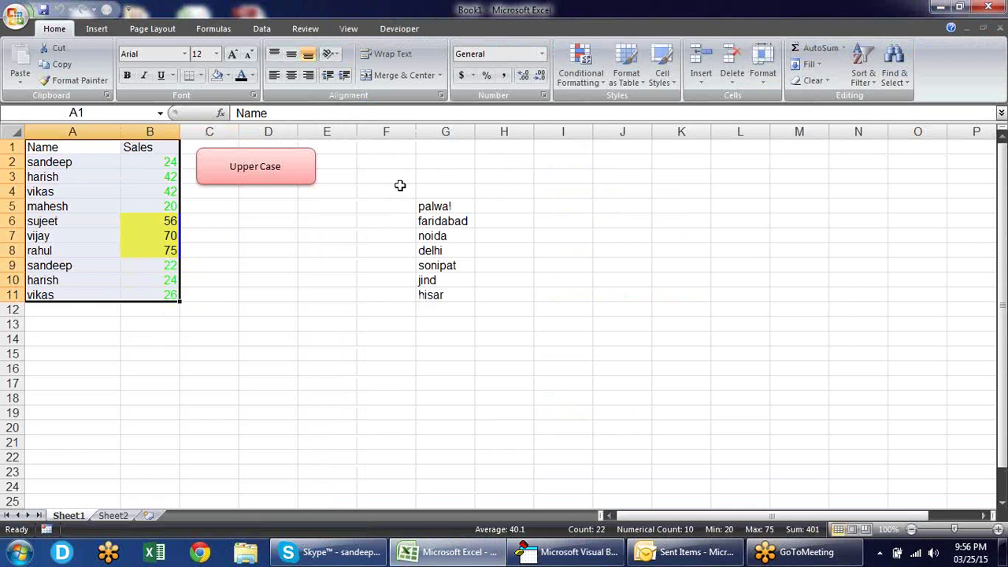
Restore the Visual Basic editor so the Module1 macro code sits in front of the sheet
left_click(594, 557)
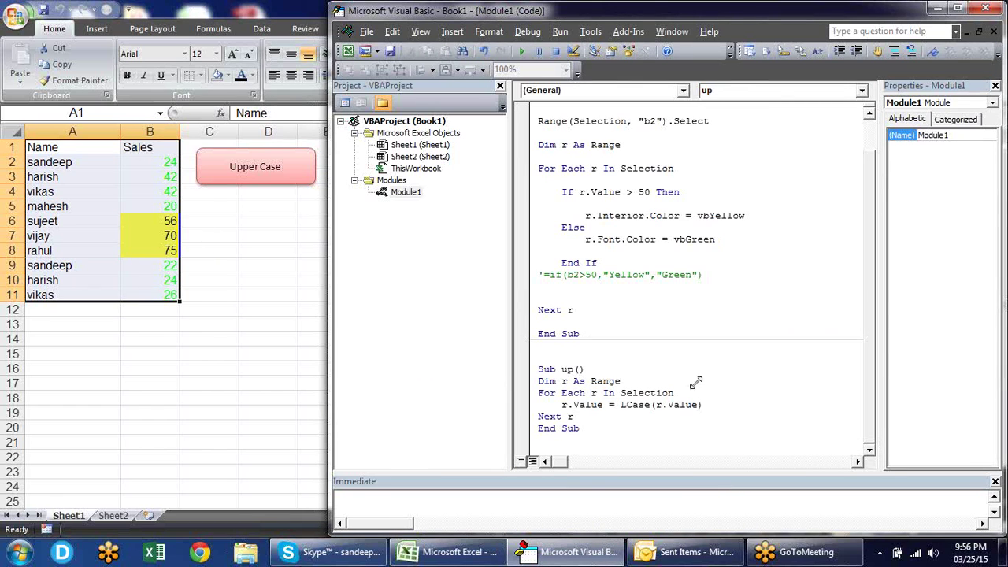
left_click(937, 7)
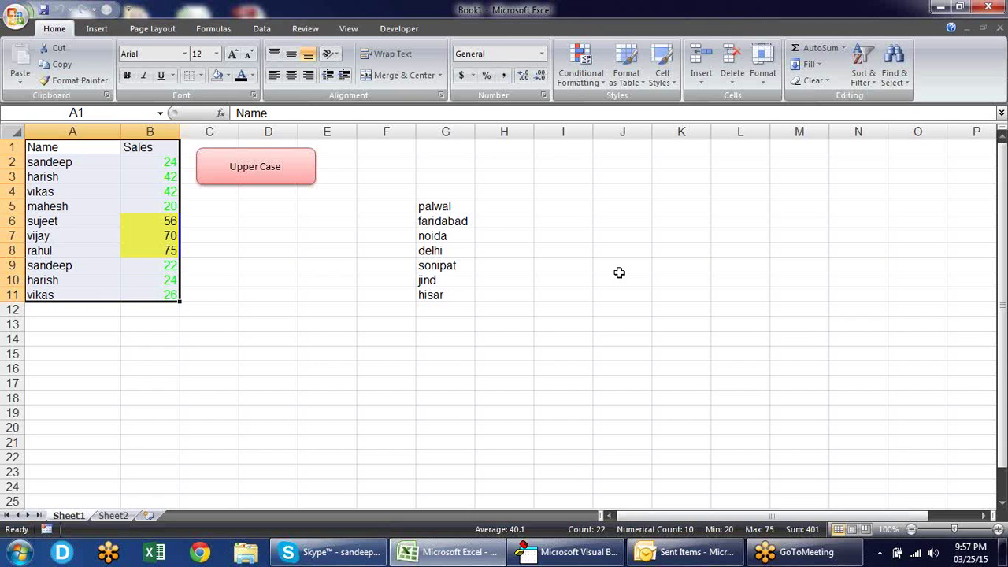
left_click(610, 555)
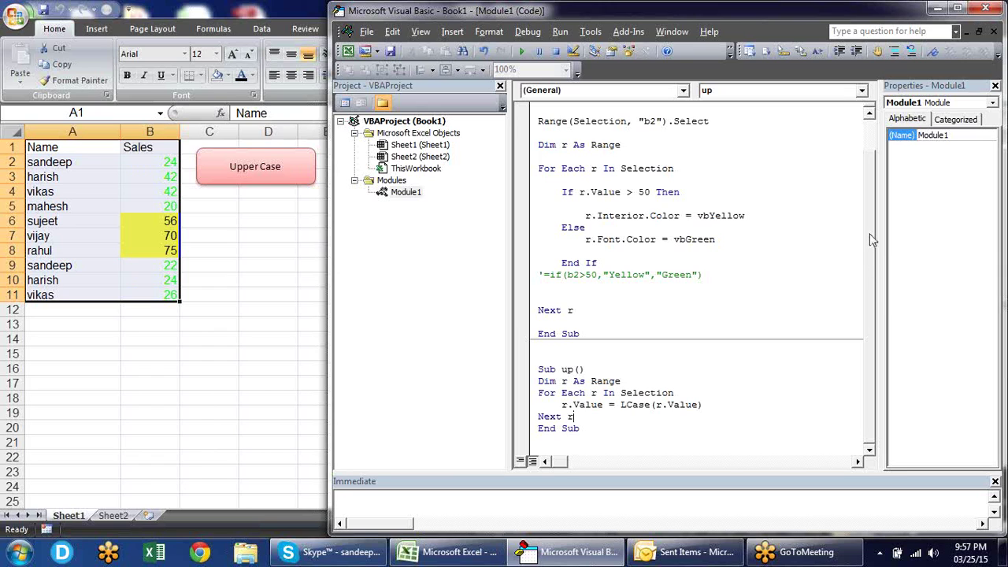
Highlight vbYellow and the If…End If colouring block without editing, then minimize the editor
scroll(869, 241, "up", 1)
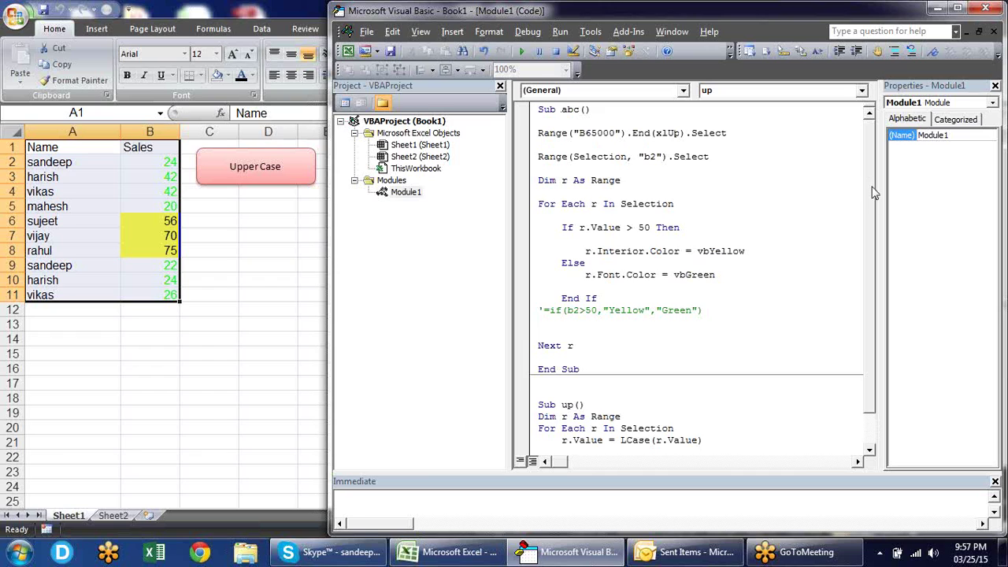
scroll(872, 236, "down", 1)
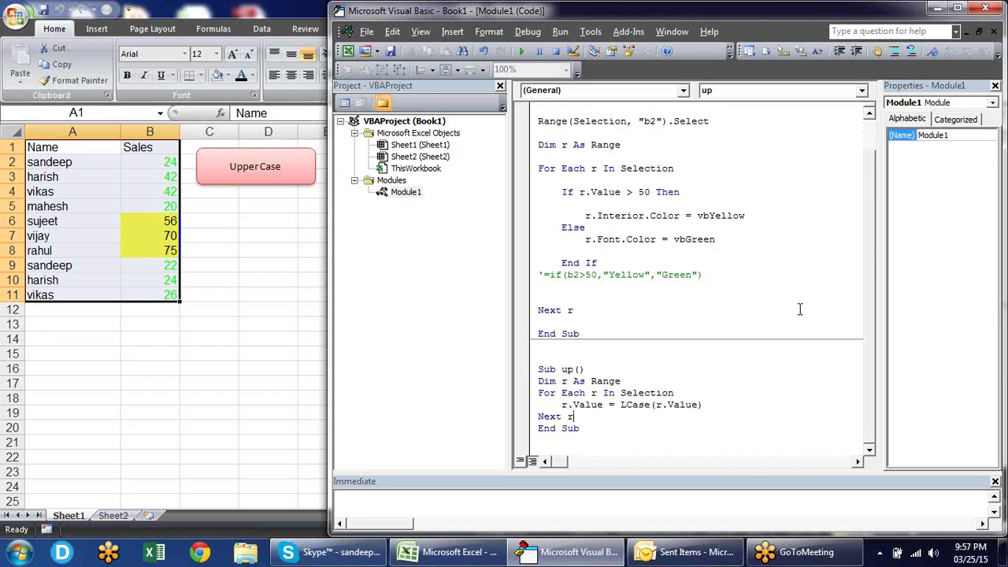
left_click_drag(755, 216, 702, 216)
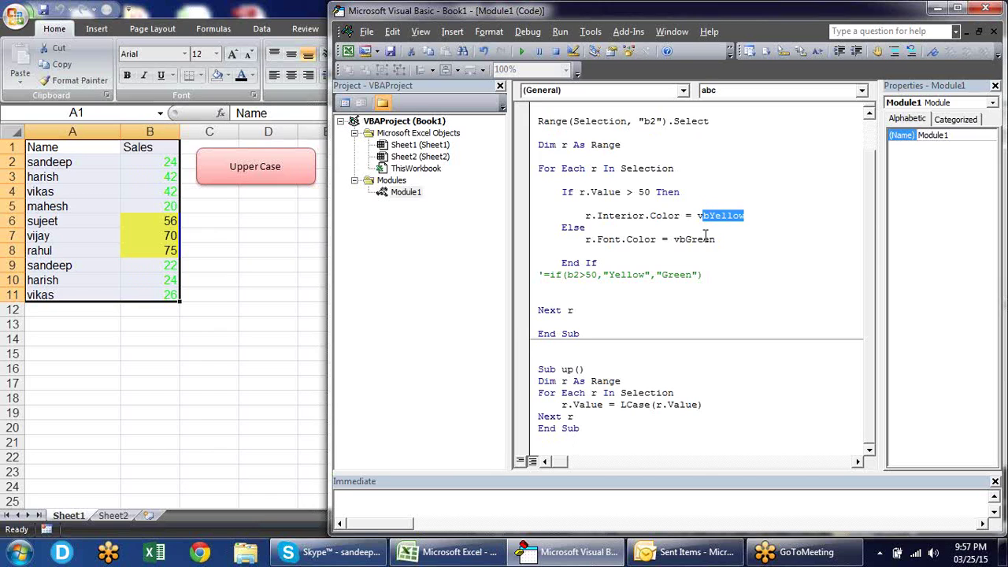
left_click(746, 242)
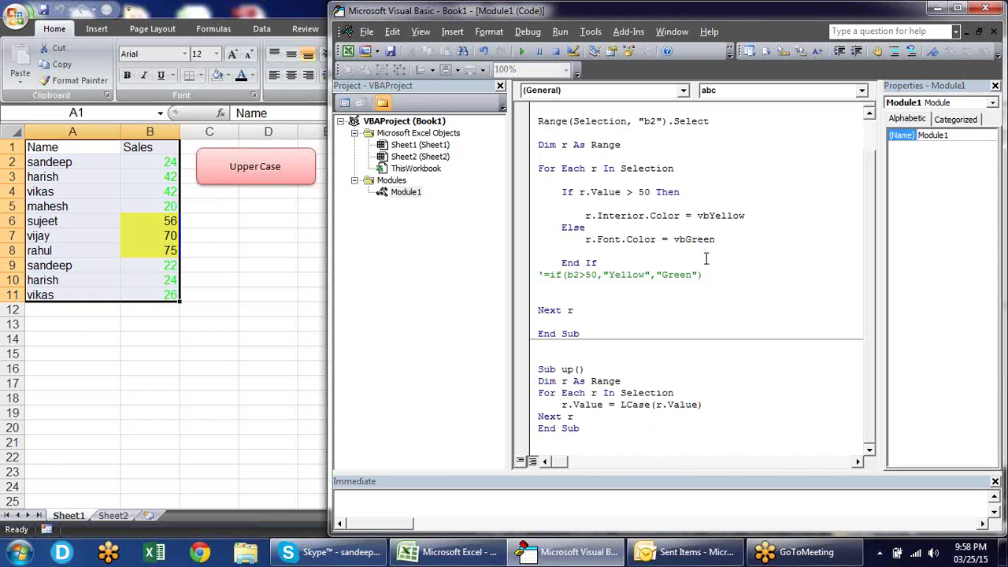
mouse_move(560, 192)
left_mouse_down()
mouse_move(589, 209)
mouse_move(624, 267)
left_mouse_up()
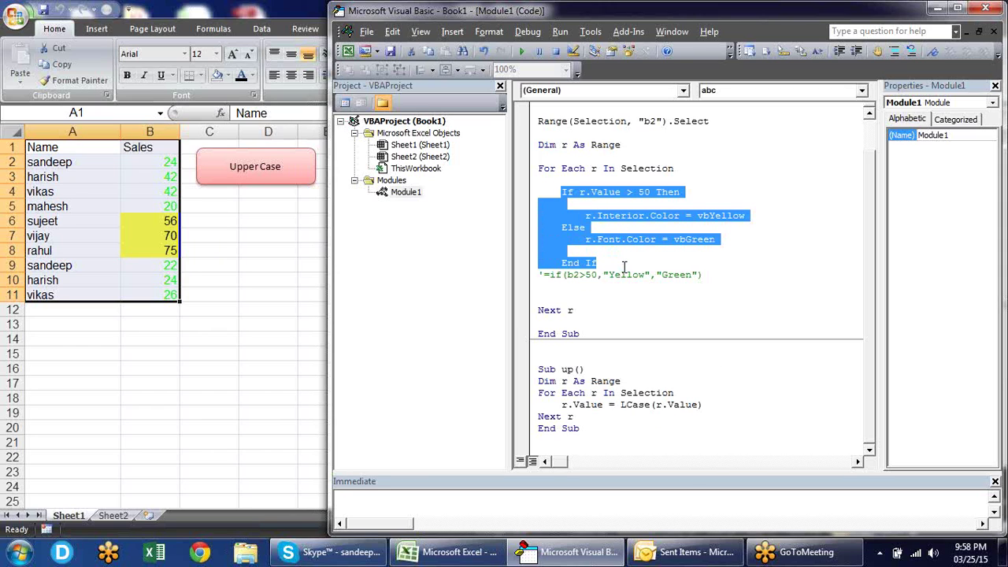
left_click(624, 266)
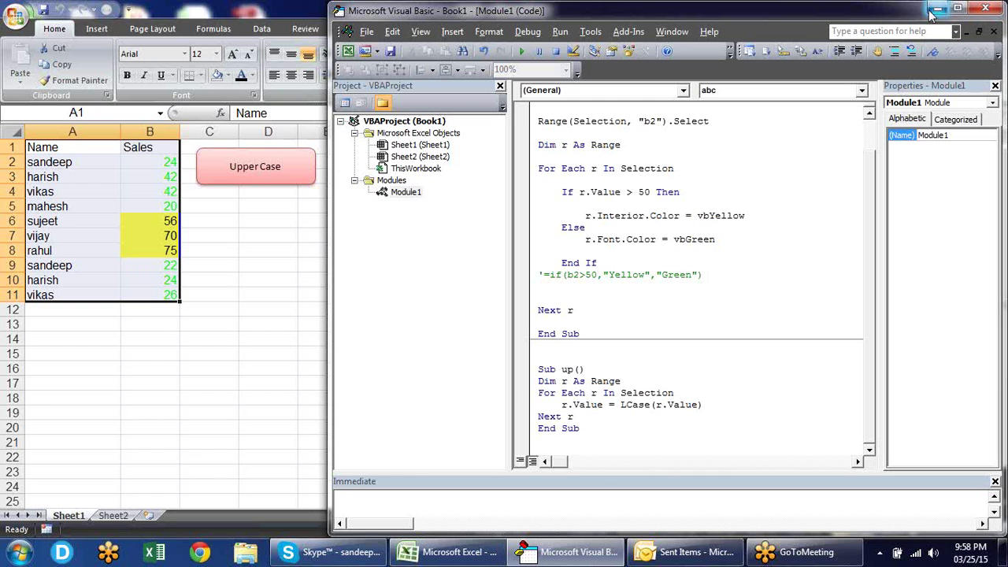
left_click(934, 9)
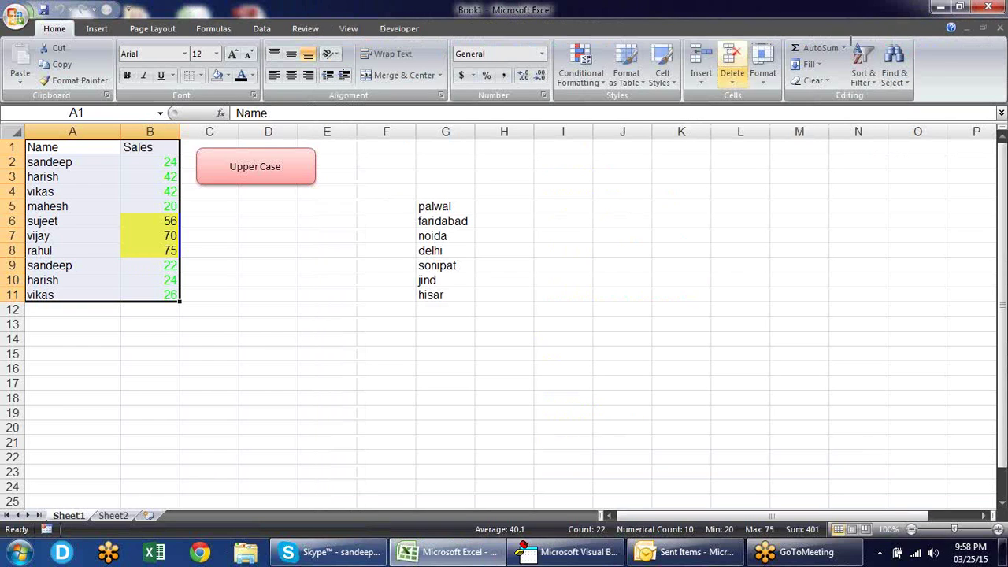
Fill cell H4 with a custom peach colour from More Colors
left_click(500, 193)
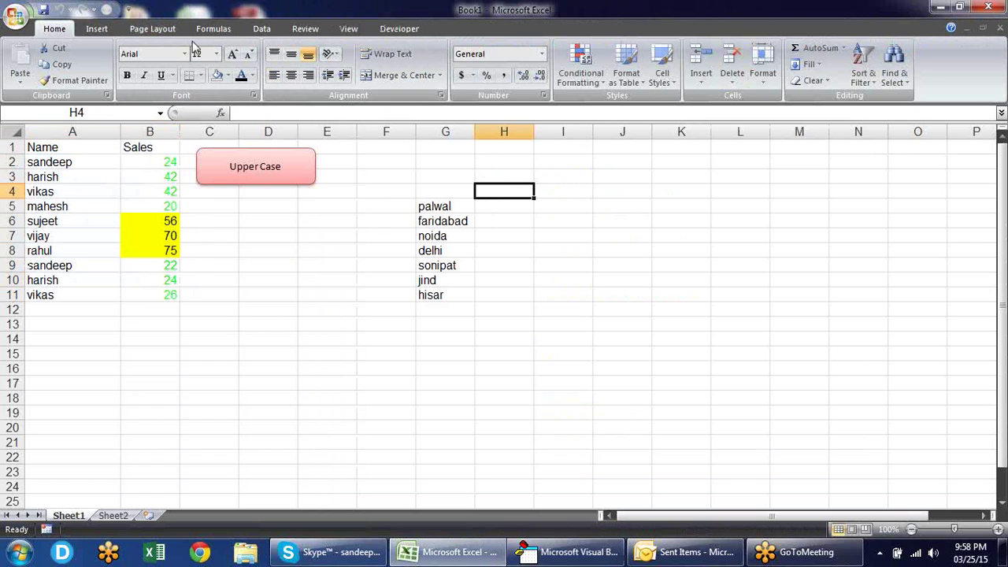
left_click(228, 75)
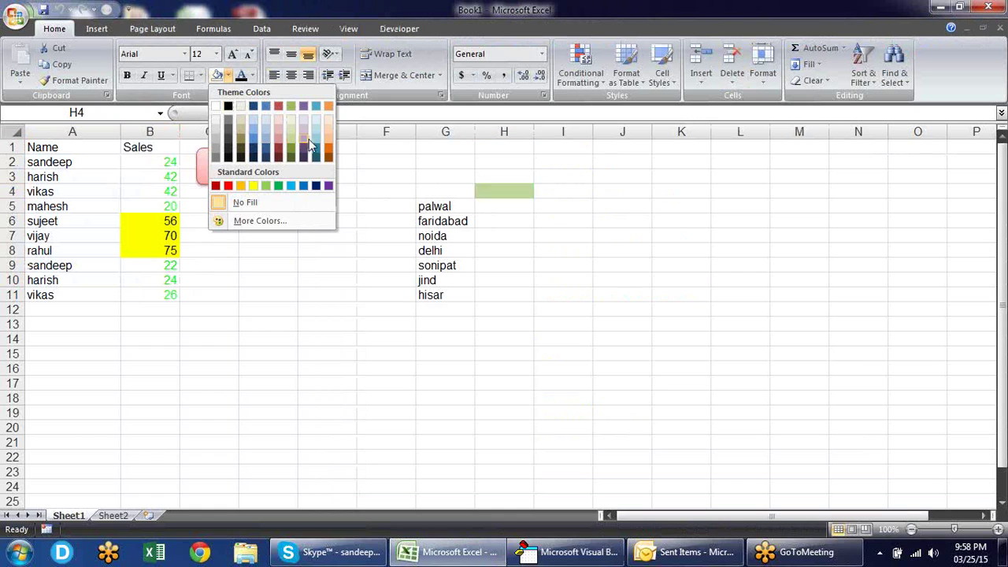
left_click(326, 138)
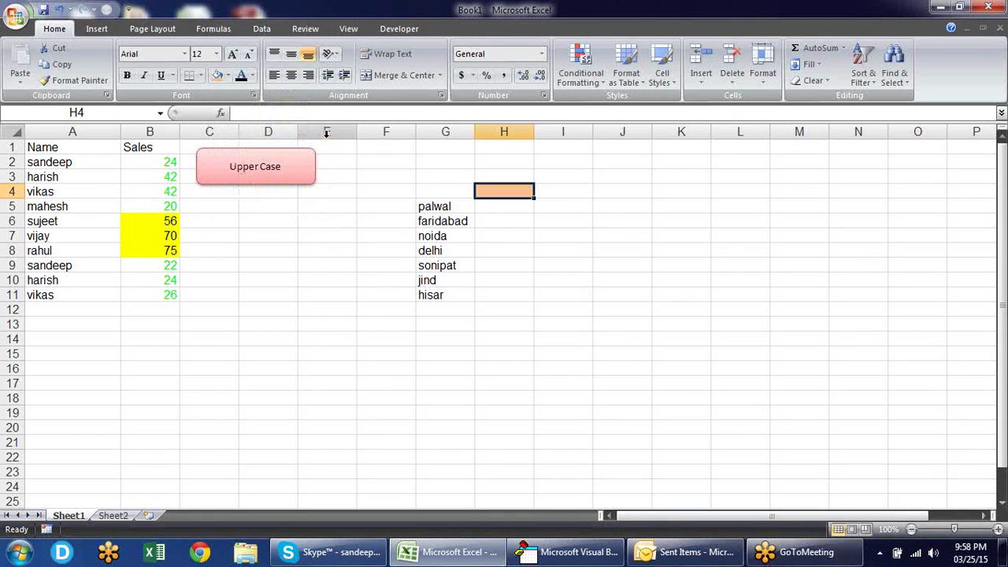
left_click(229, 76)
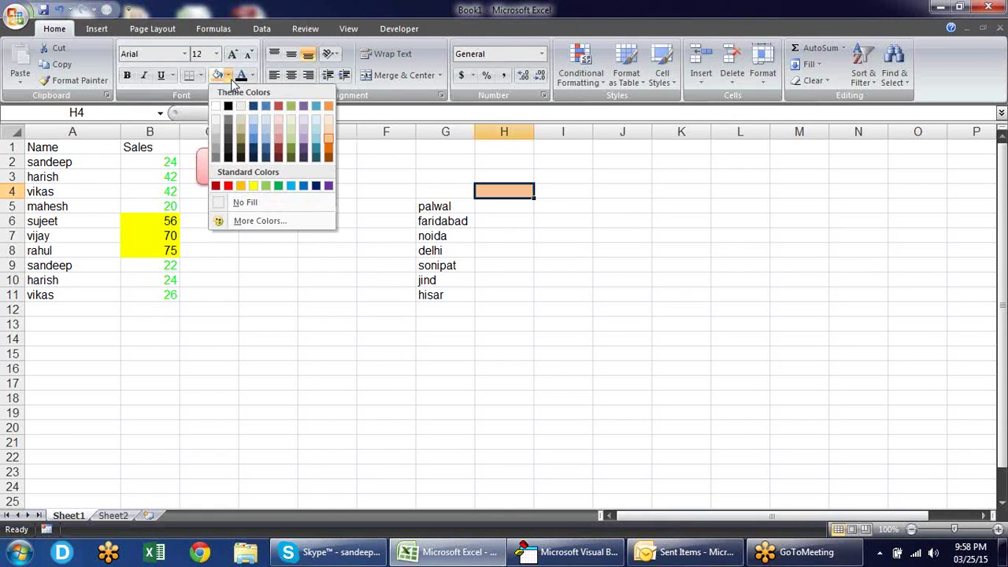
left_click(260, 222)
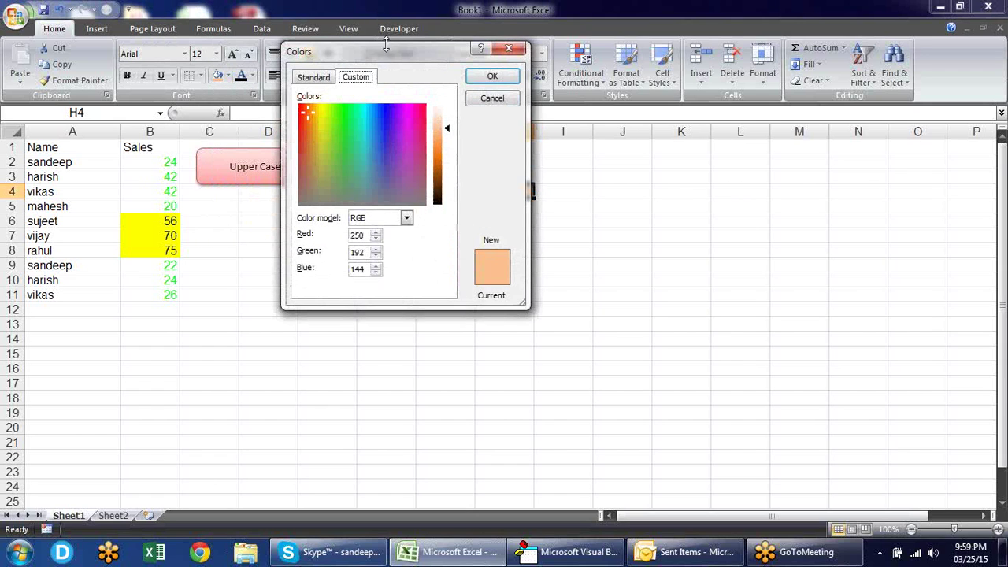
left_click(492, 76)
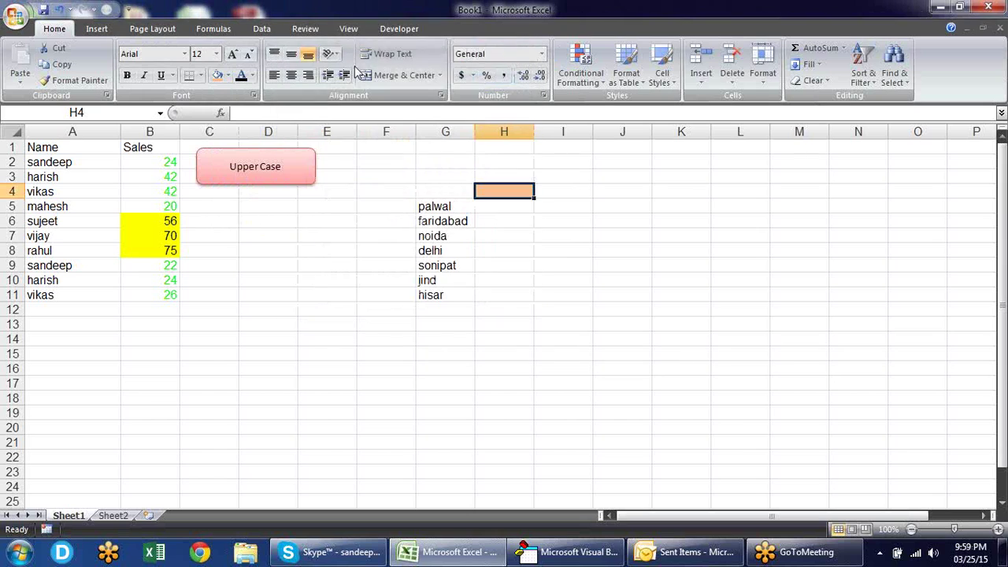
Reopen the custom colour values to read the peach RGB as 250, 192, 144
left_click(227, 76)
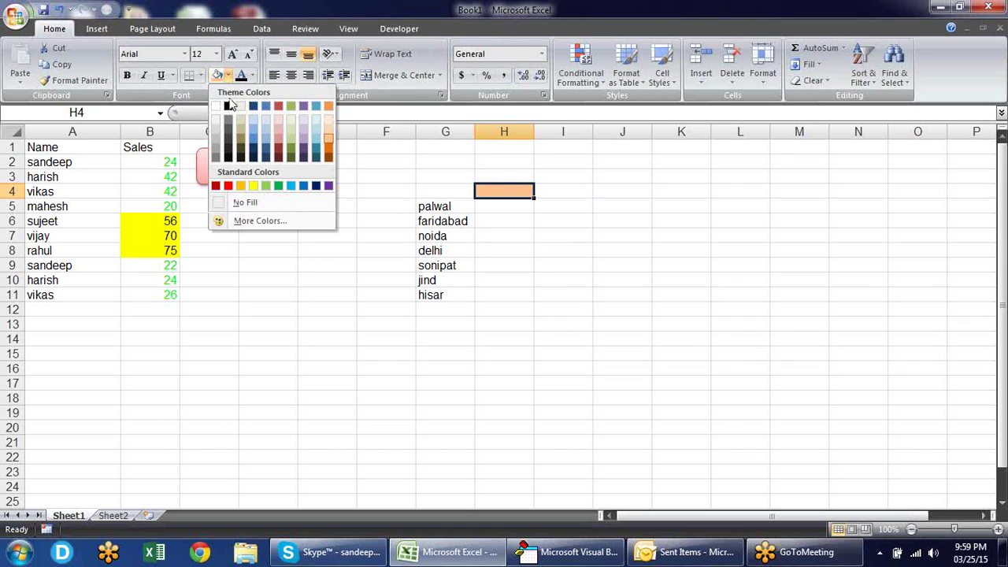
left_click(252, 222)
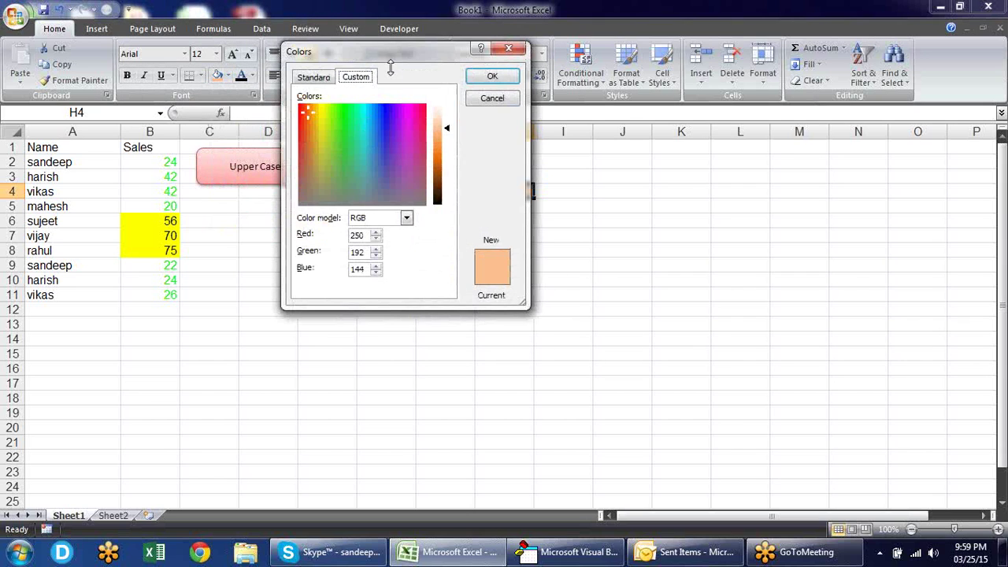
left_click_drag(422, 45, 262, 89)
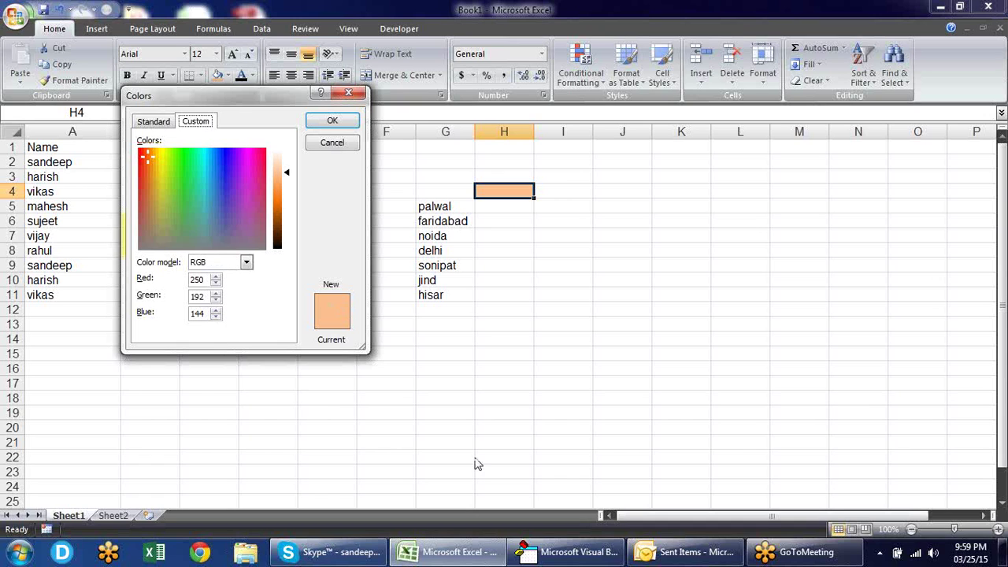
left_click(591, 555)
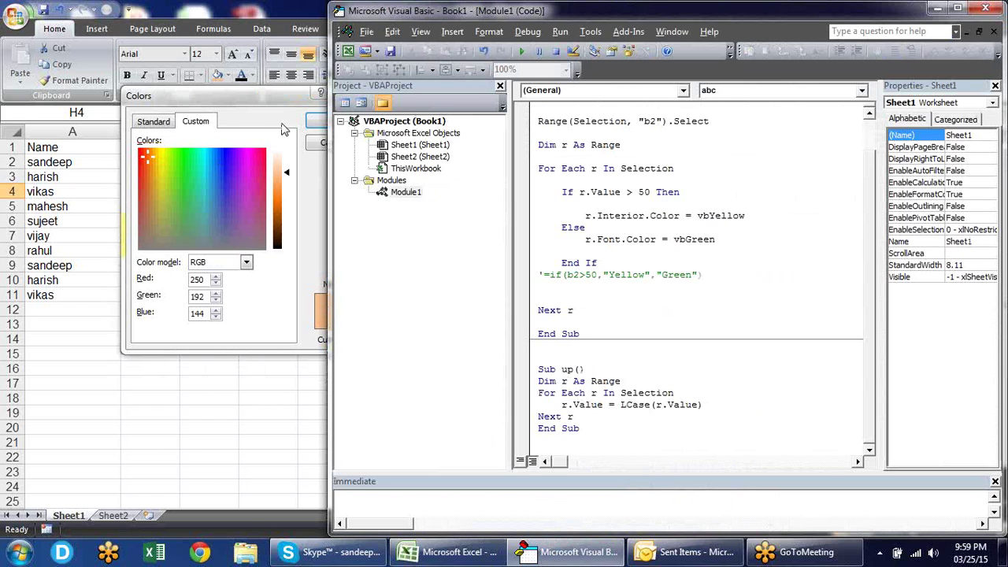
left_click_drag(281, 97, 237, 109)
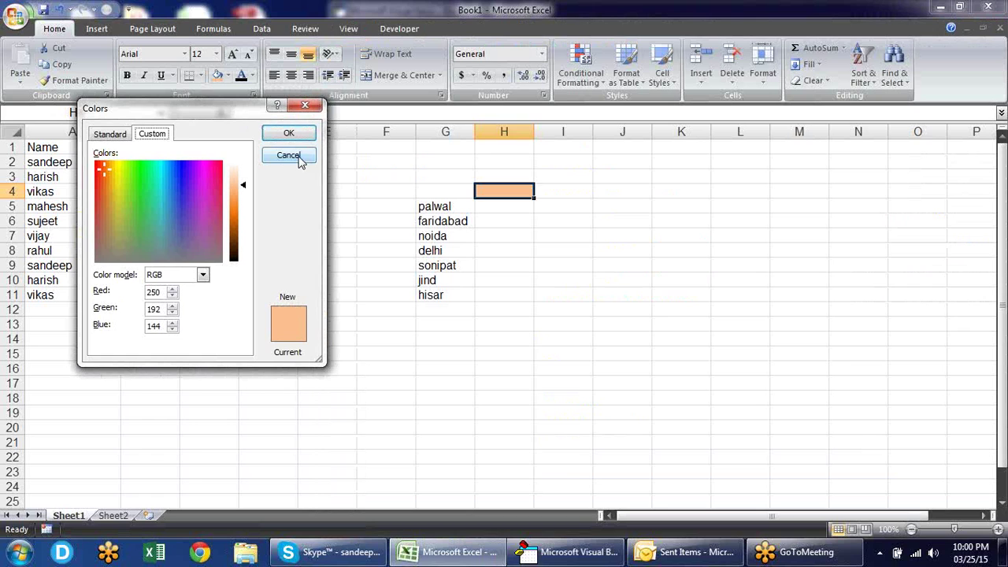
Replace vbYellow on the r.Interior.Color line with rgb(250,192,144)
left_click(290, 155)
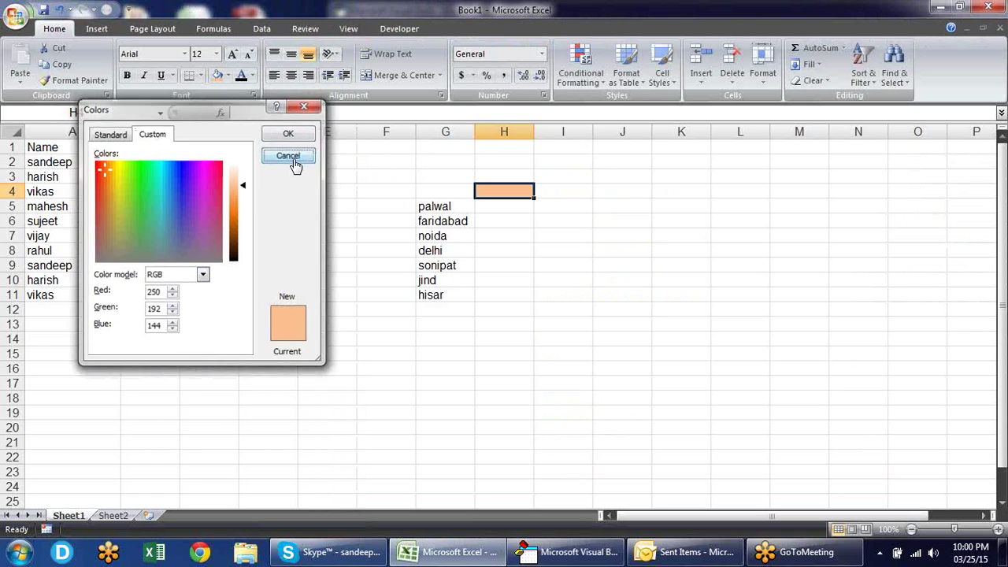
left_click(586, 554)
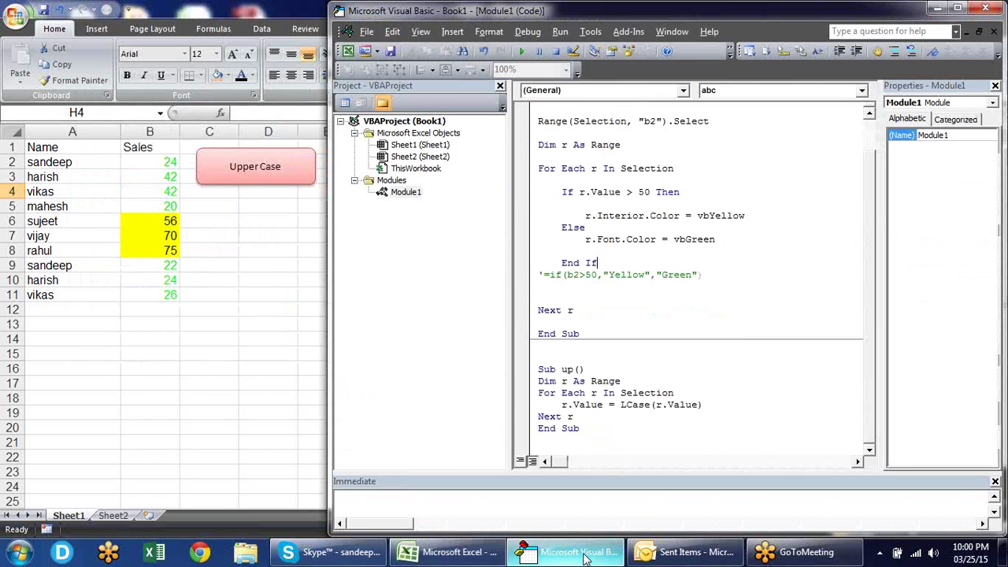
left_click_drag(745, 217, 700, 217)
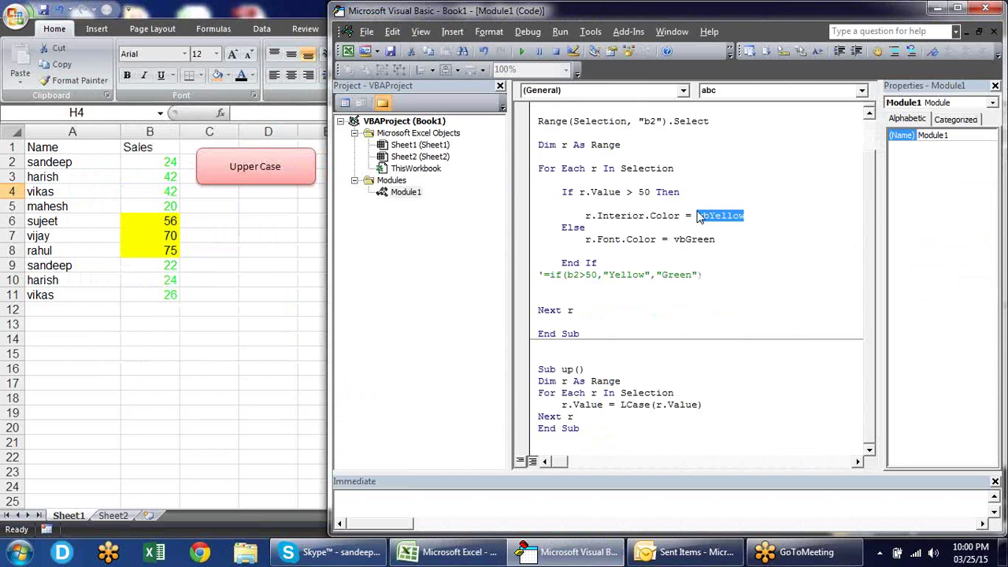
type("rgb(")
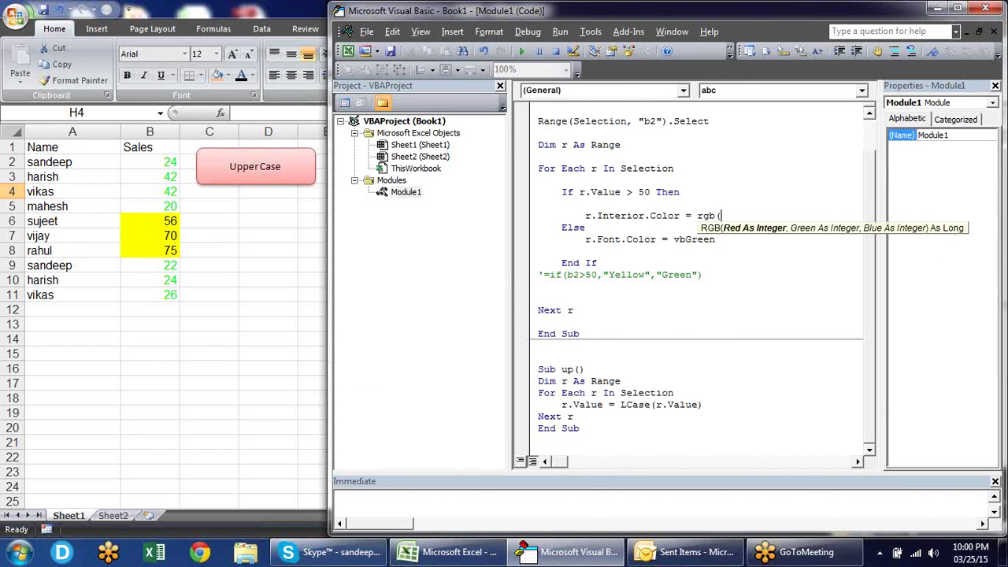
type("250")
type(",192")
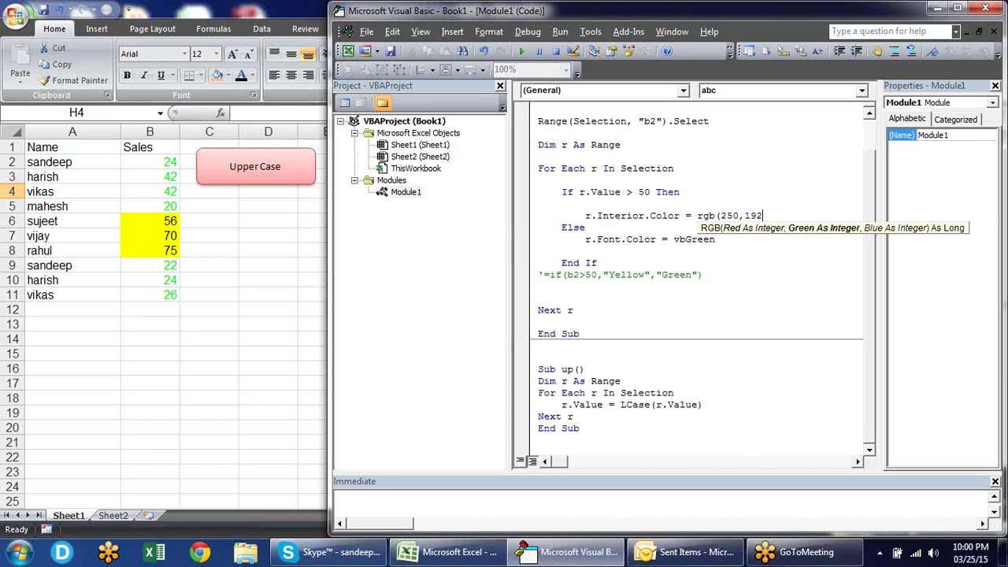
type(",144")
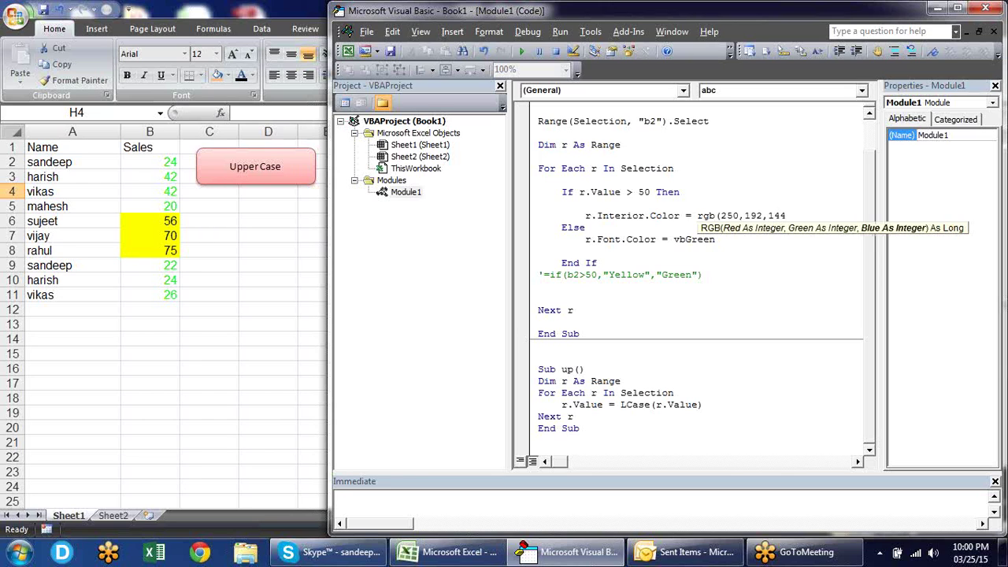
type(")")
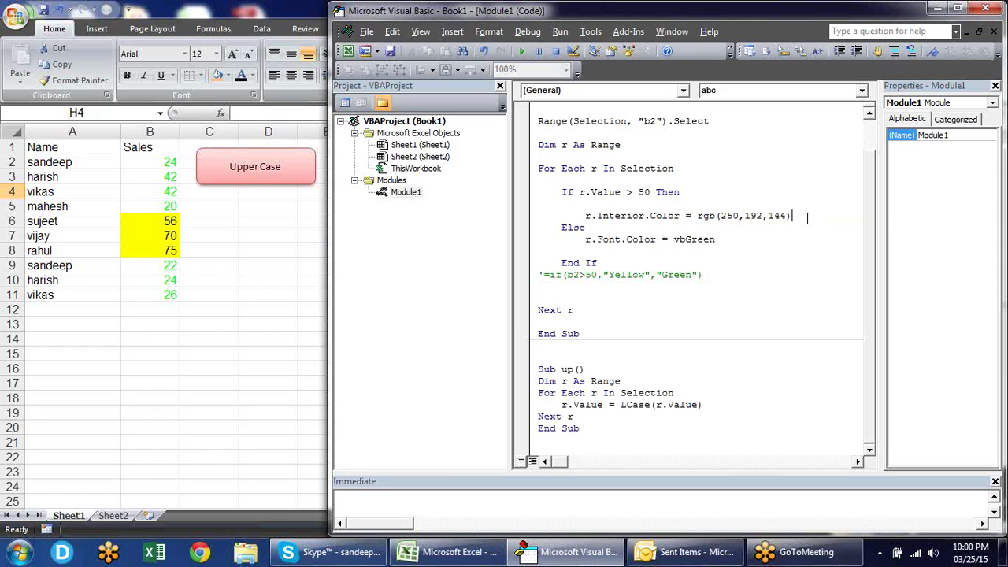
left_click(778, 239)
Run the abc macro and confirm Sales 56, 70 and 75 now show the peach fill
left_click(524, 51)
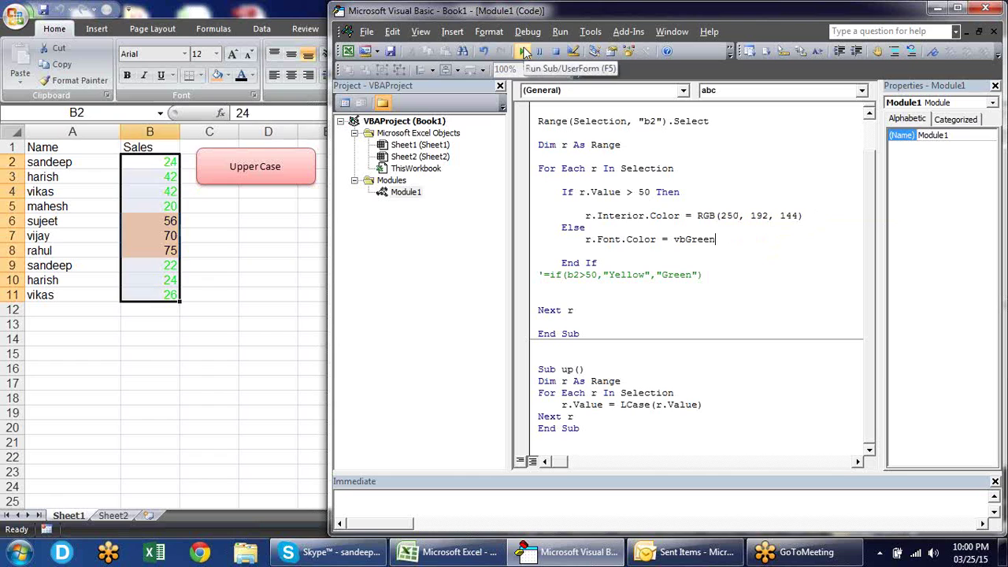
left_click(146, 221)
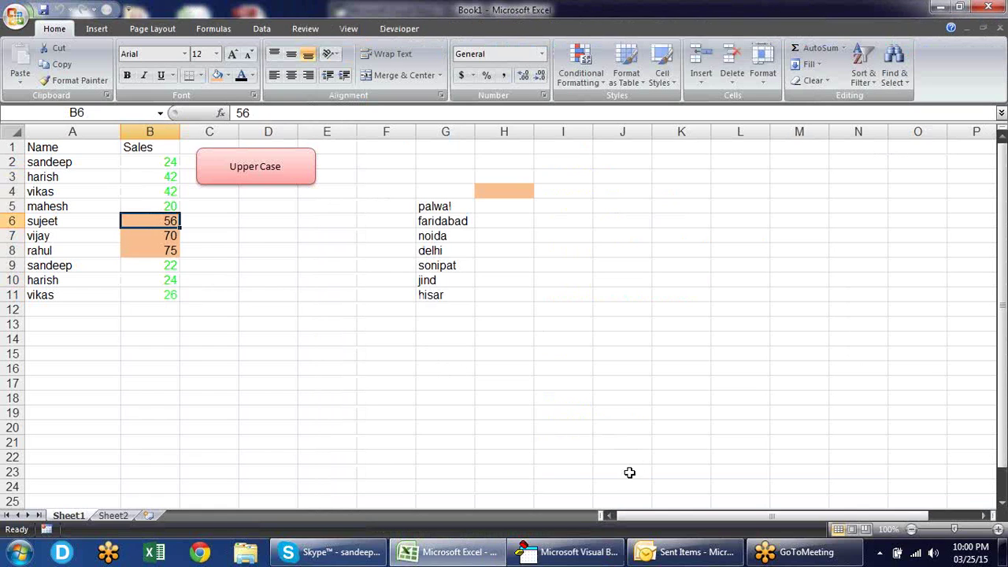
left_click(584, 554)
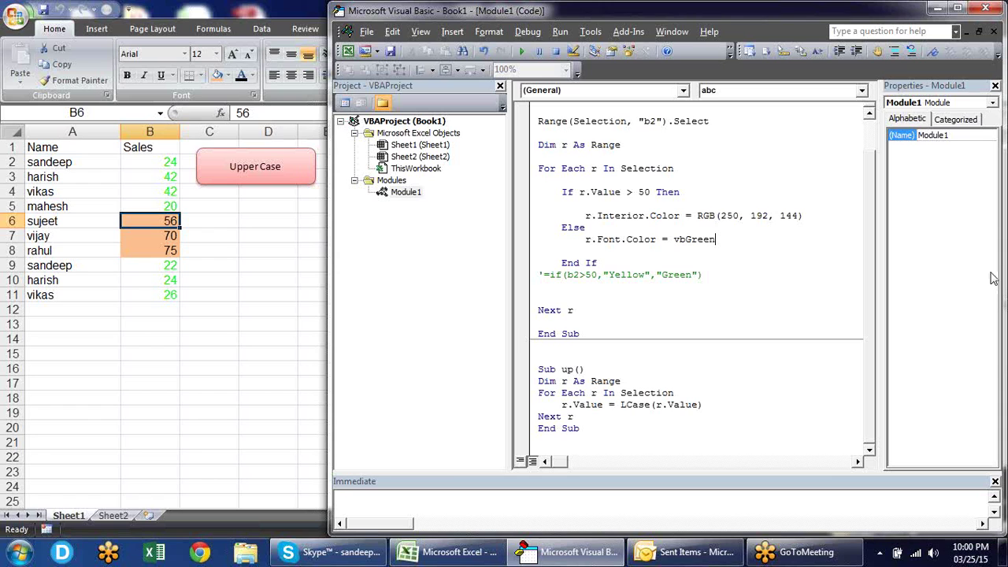
left_click(990, 271)
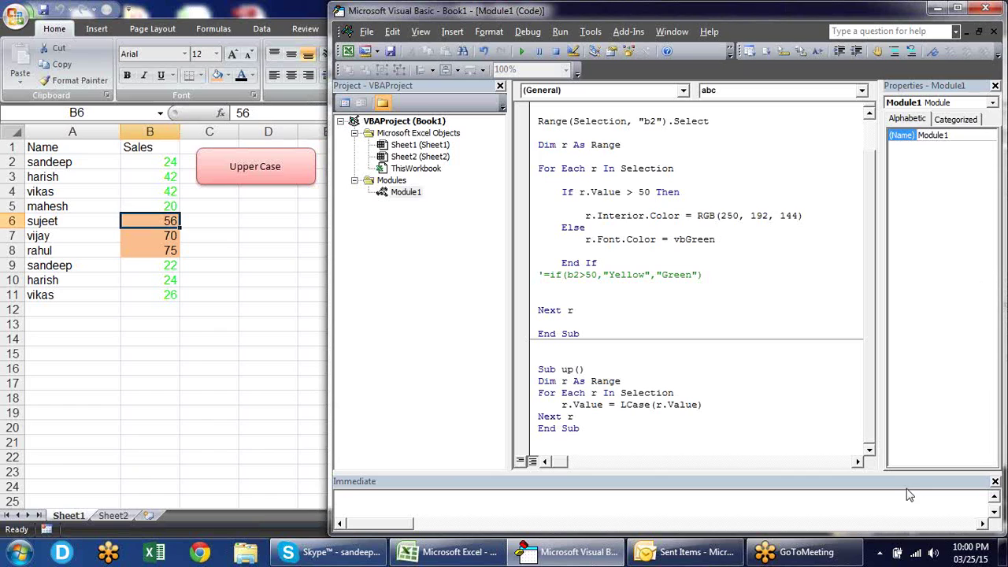